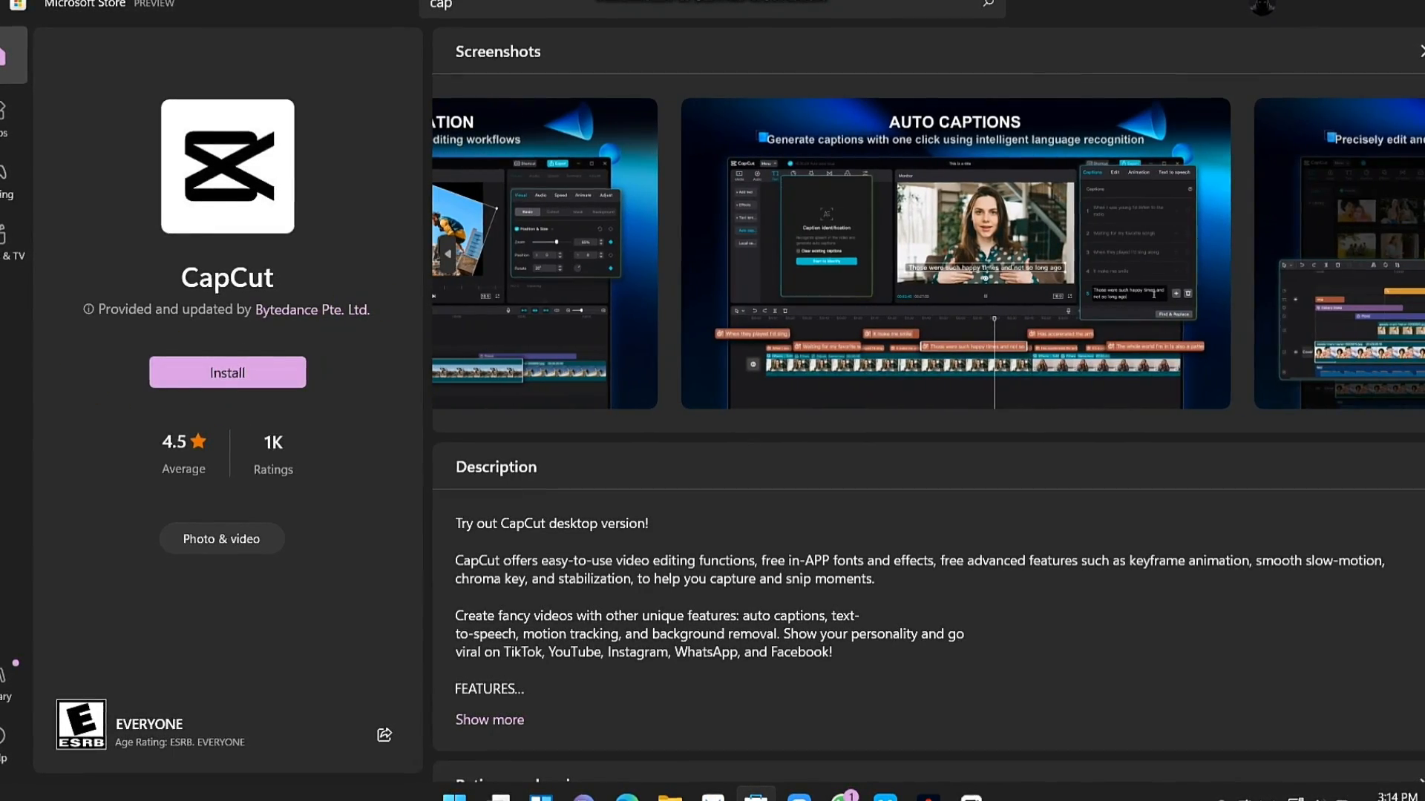
click(1423, 254)
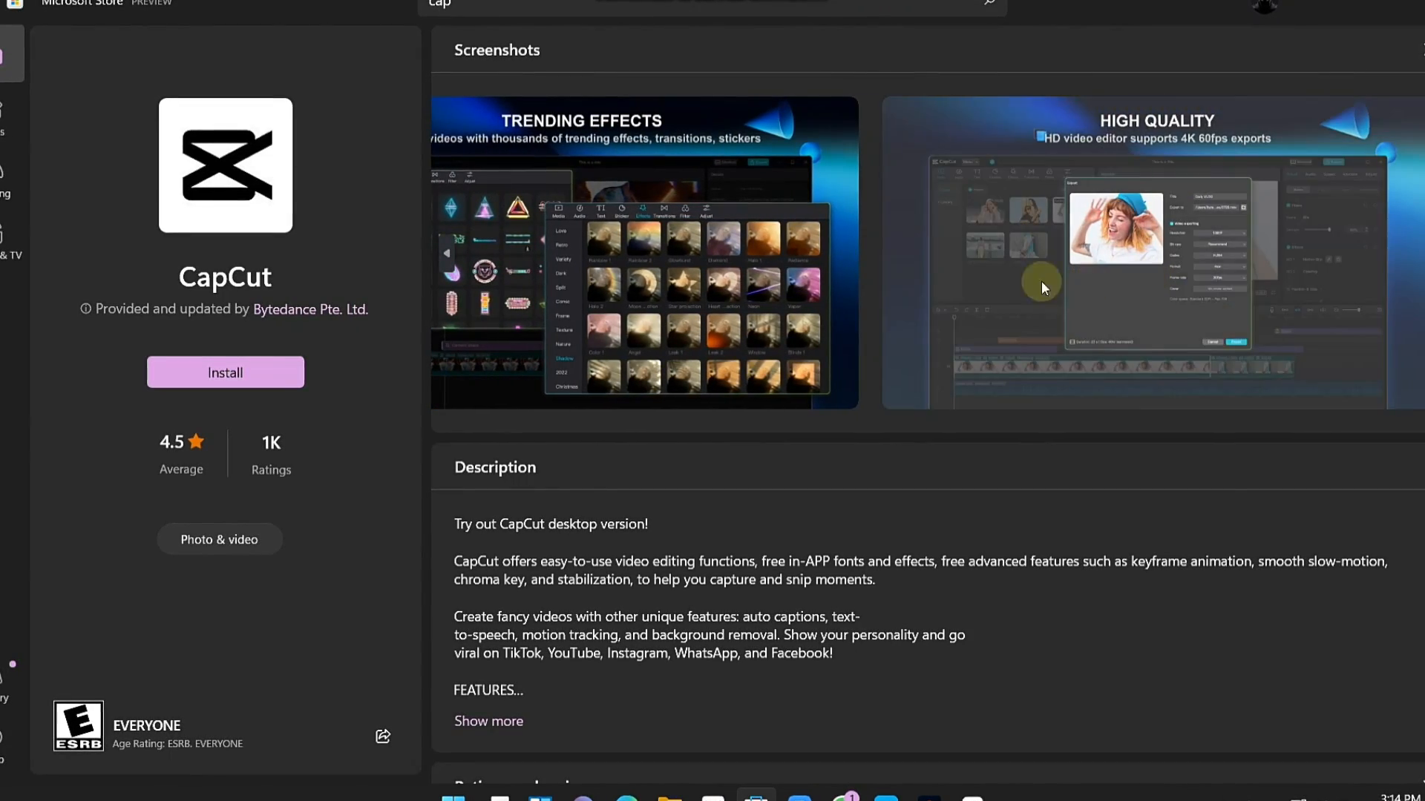
Browse the preview screenshots on CapCut's Microsoft Store page
click(443, 266)
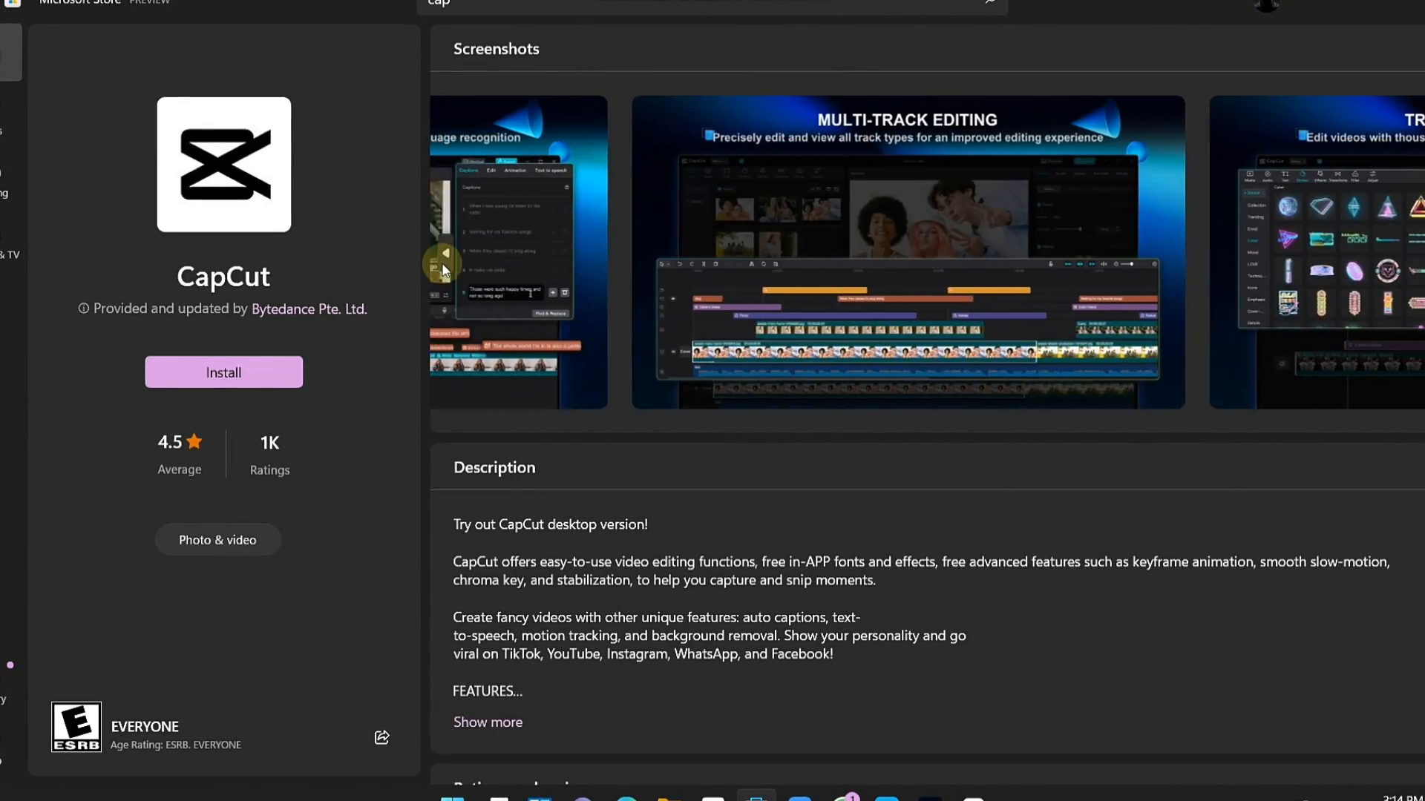
click(443, 266)
click(443, 266)
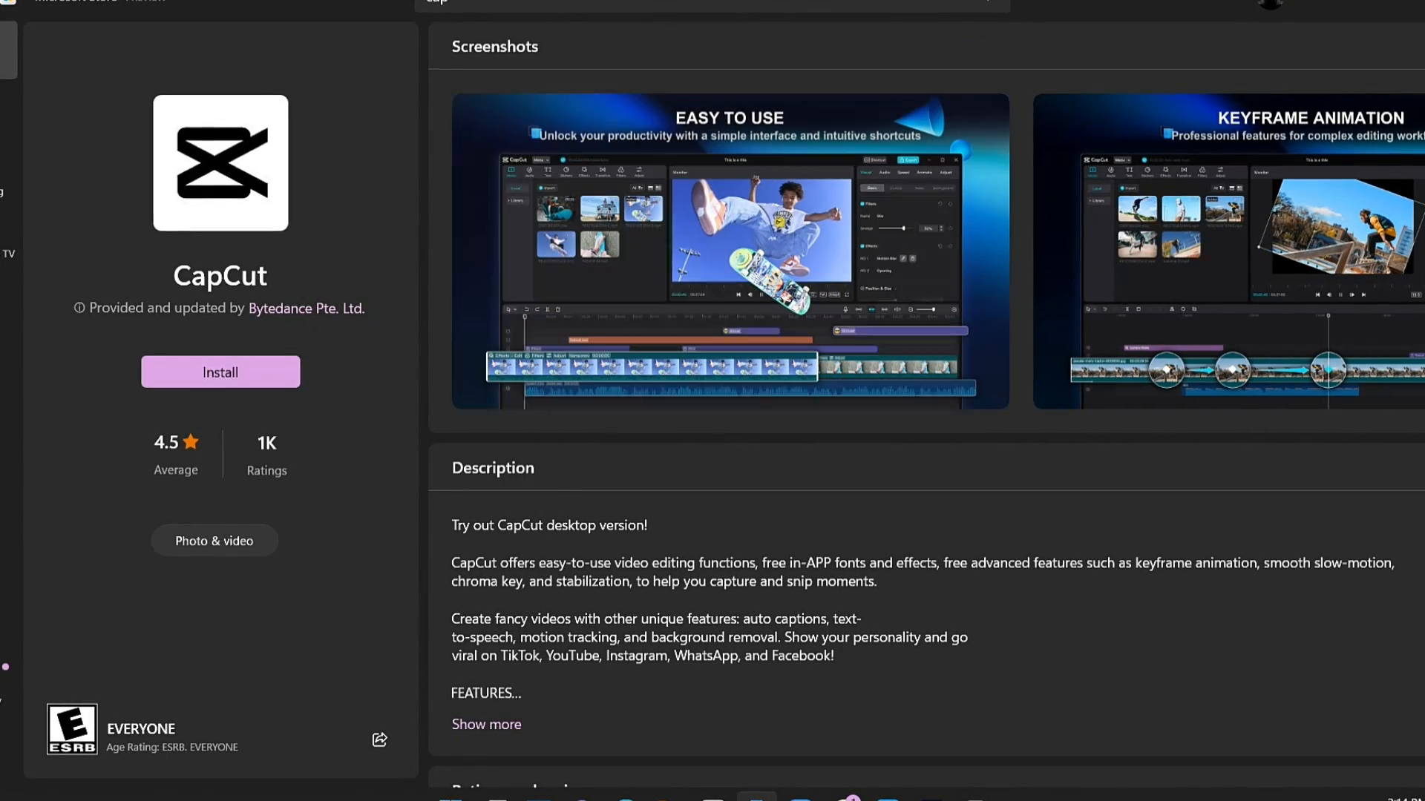
Review CapCut's release notes, system requirements, additional information and ratings on its store page
scroll(1152, 381, down, 10)
scroll(1151, 382, down, 6)
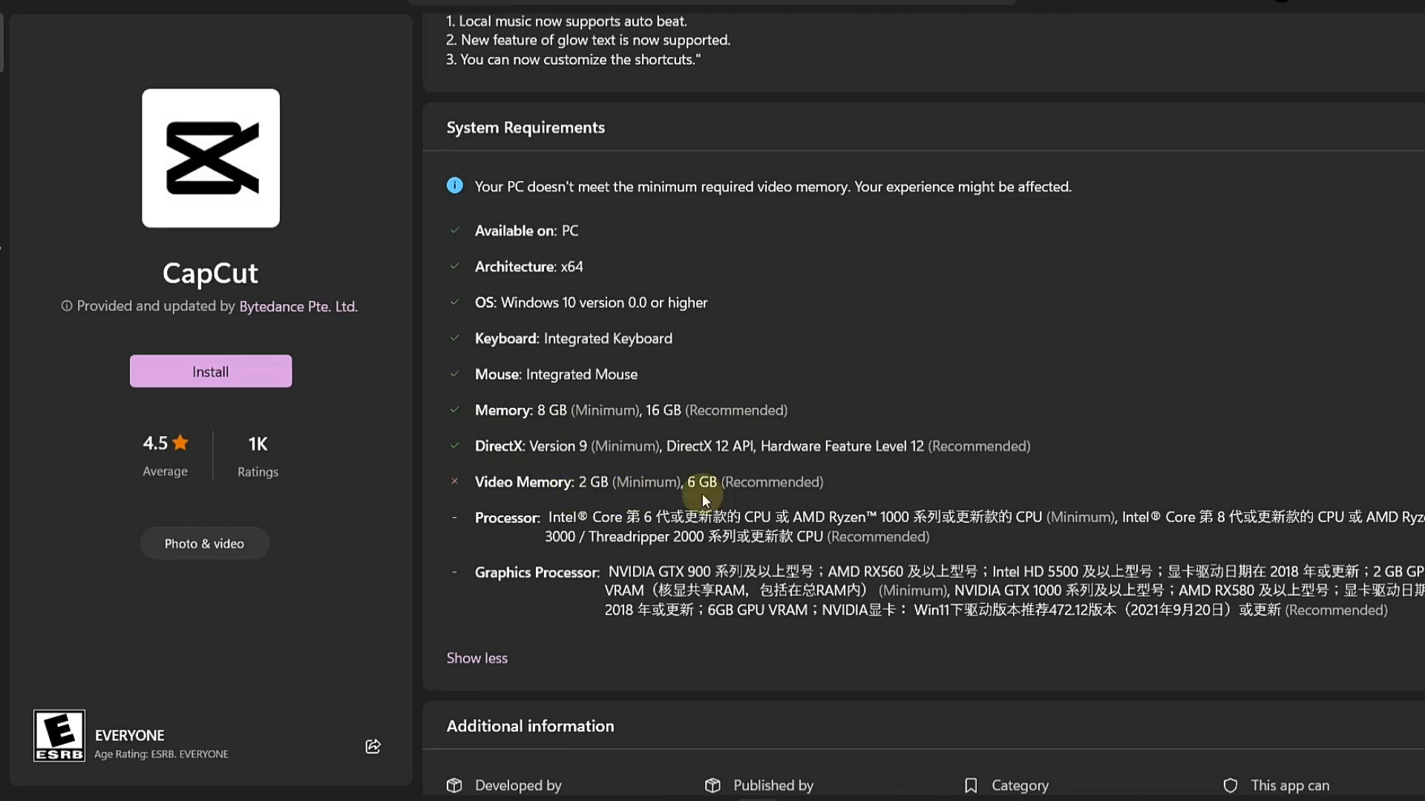
scroll(1334, 443, down, 5)
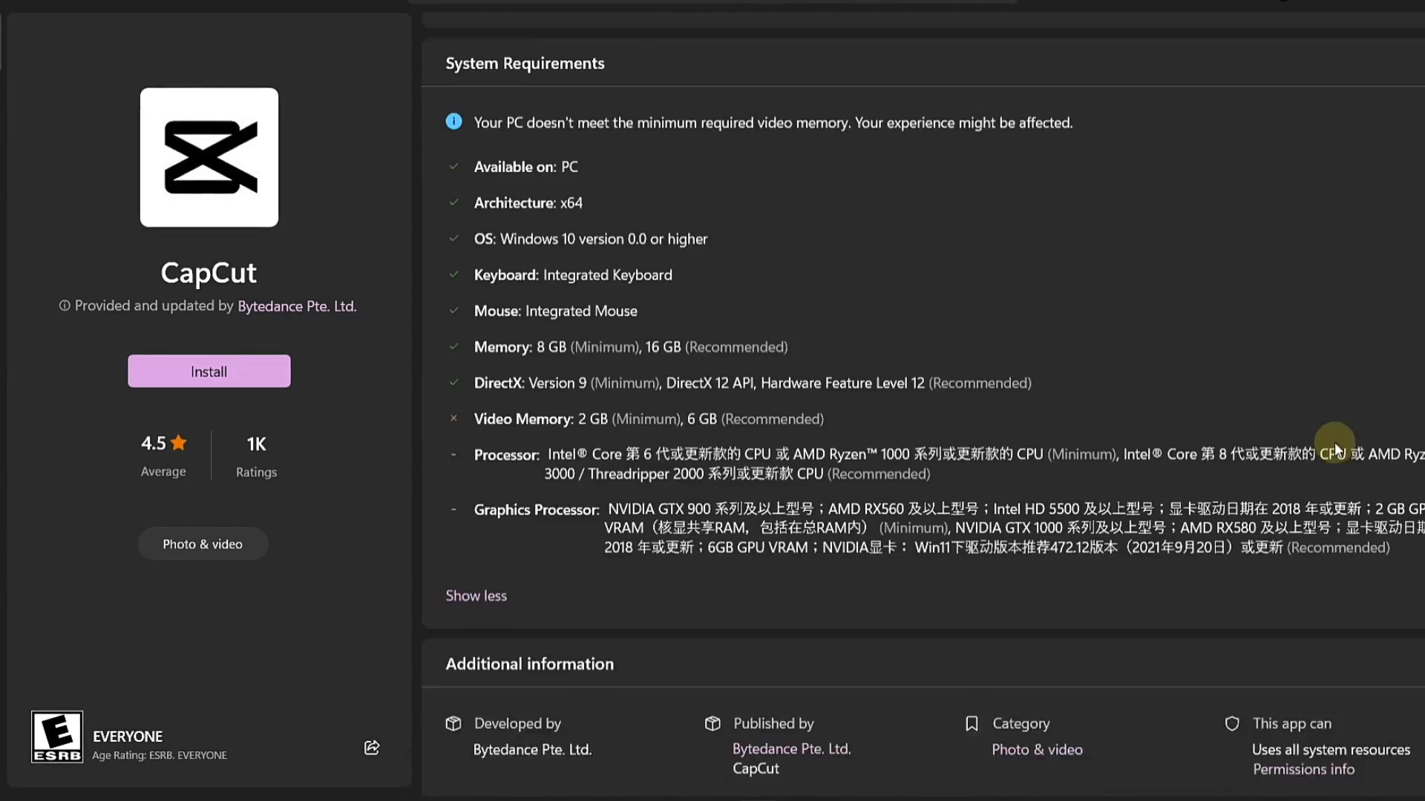
scroll(1266, 443, down, 3)
scroll(1136, 566, down, 1)
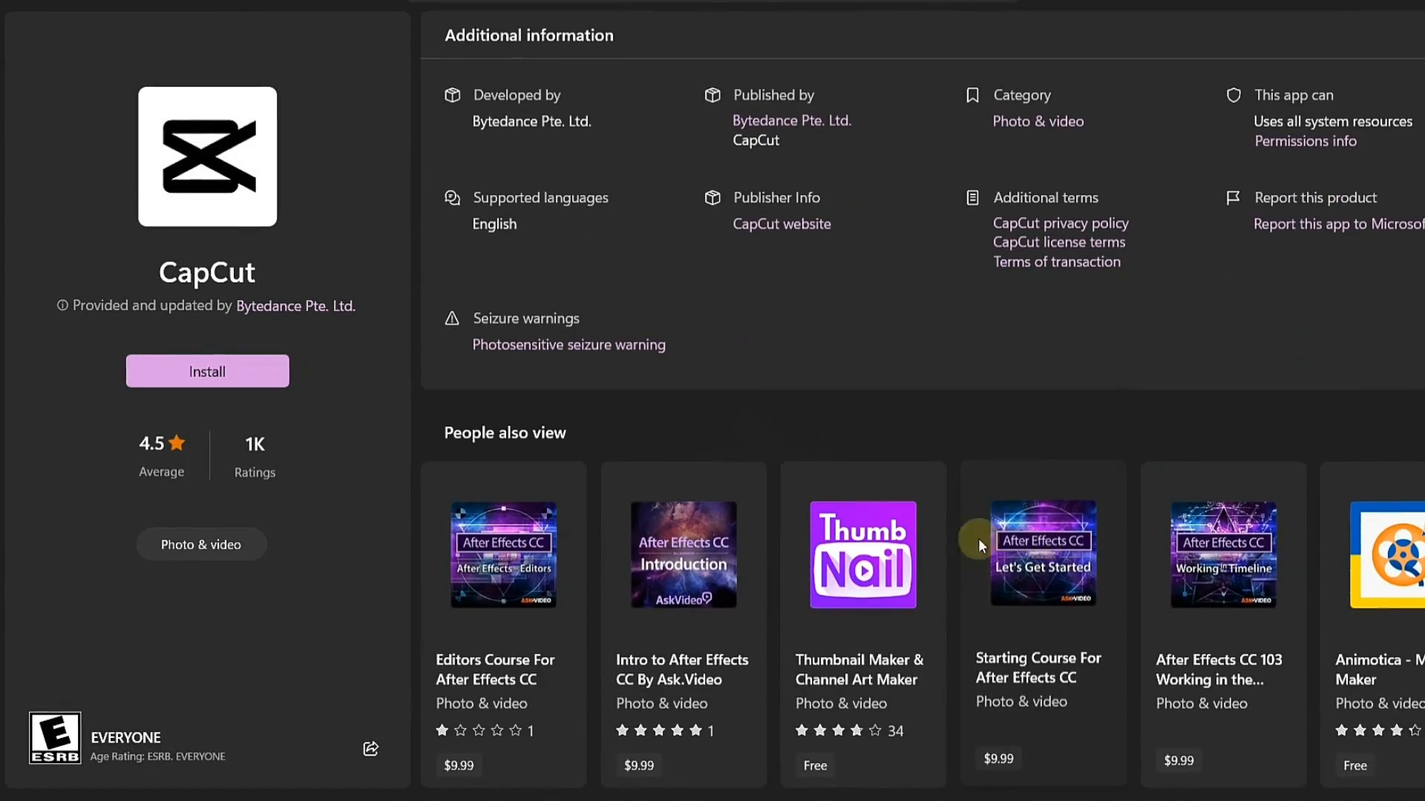
scroll(1392, 430, up, 10)
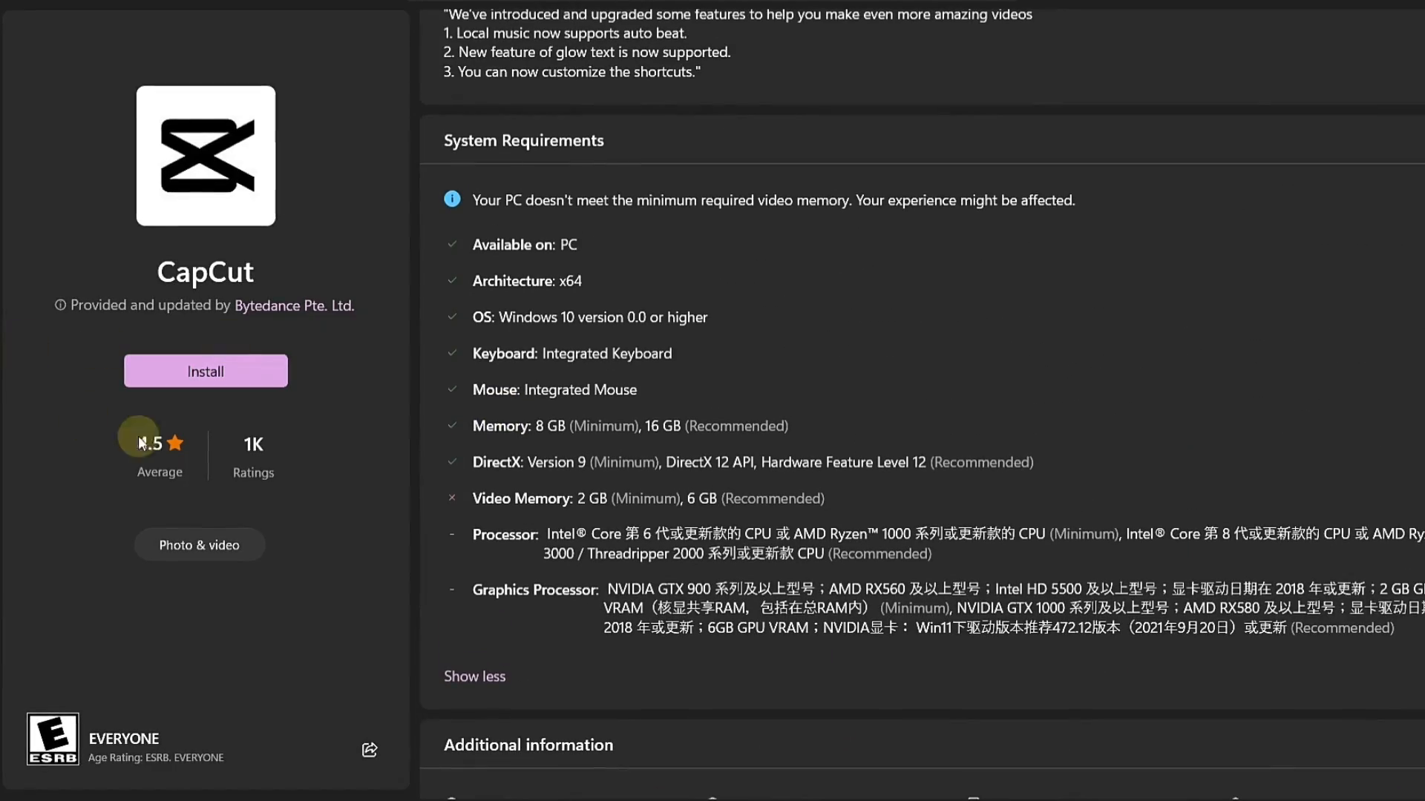
scroll(259, 423, up, 6)
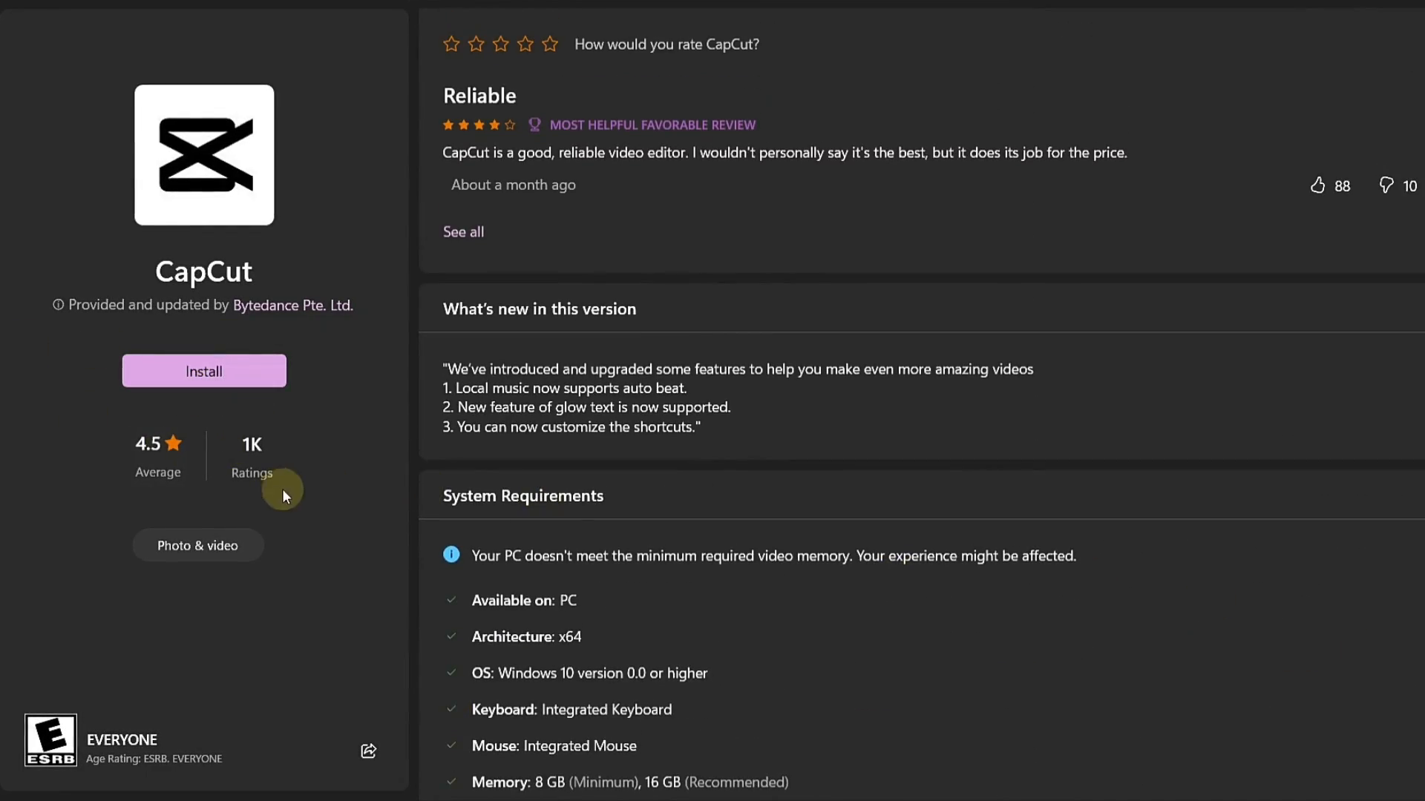
scroll(1396, 355, up, 3)
scroll(955, 296, up, 7)
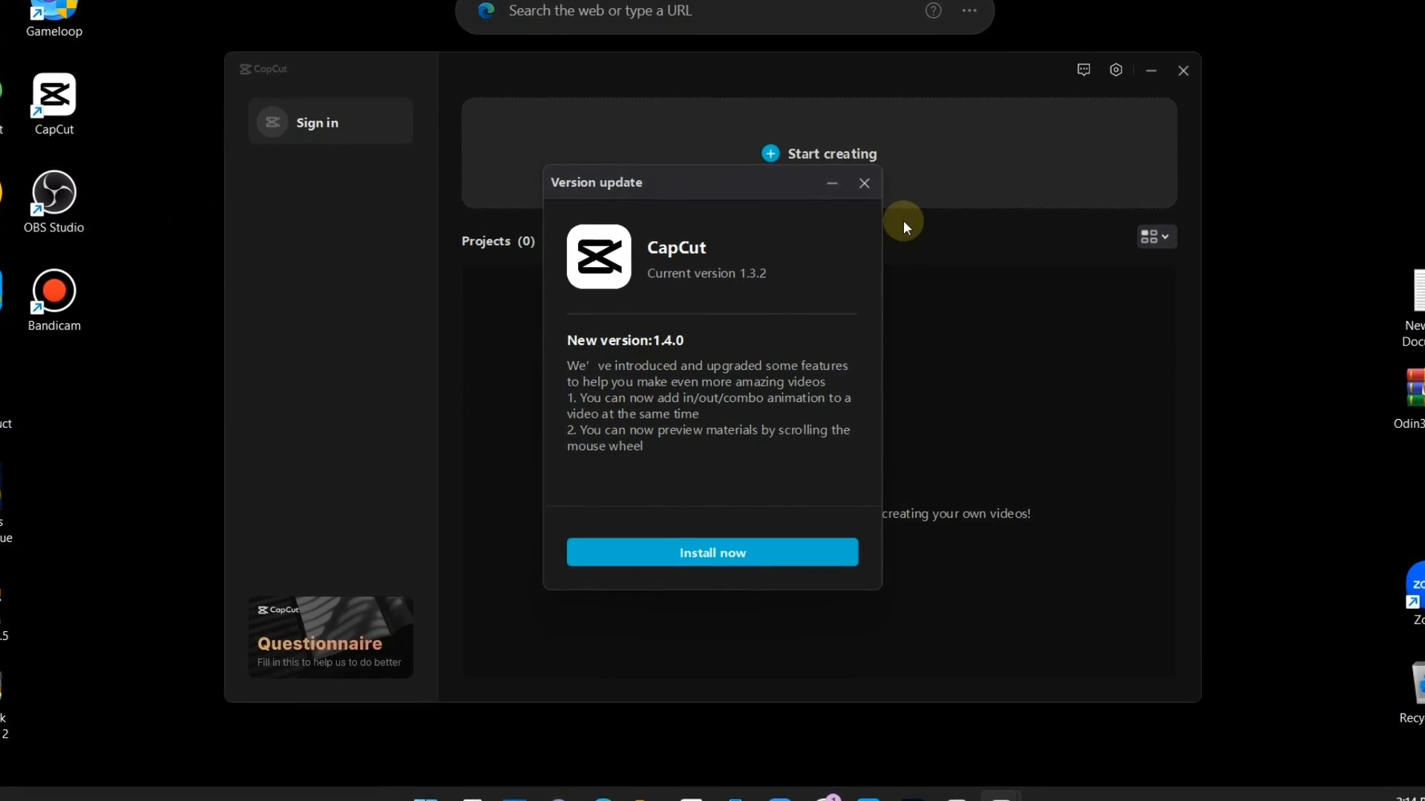
In CapCut, dismiss the version update offer, review the Project, Edit, Performance and Language settings, and save them
click(863, 183)
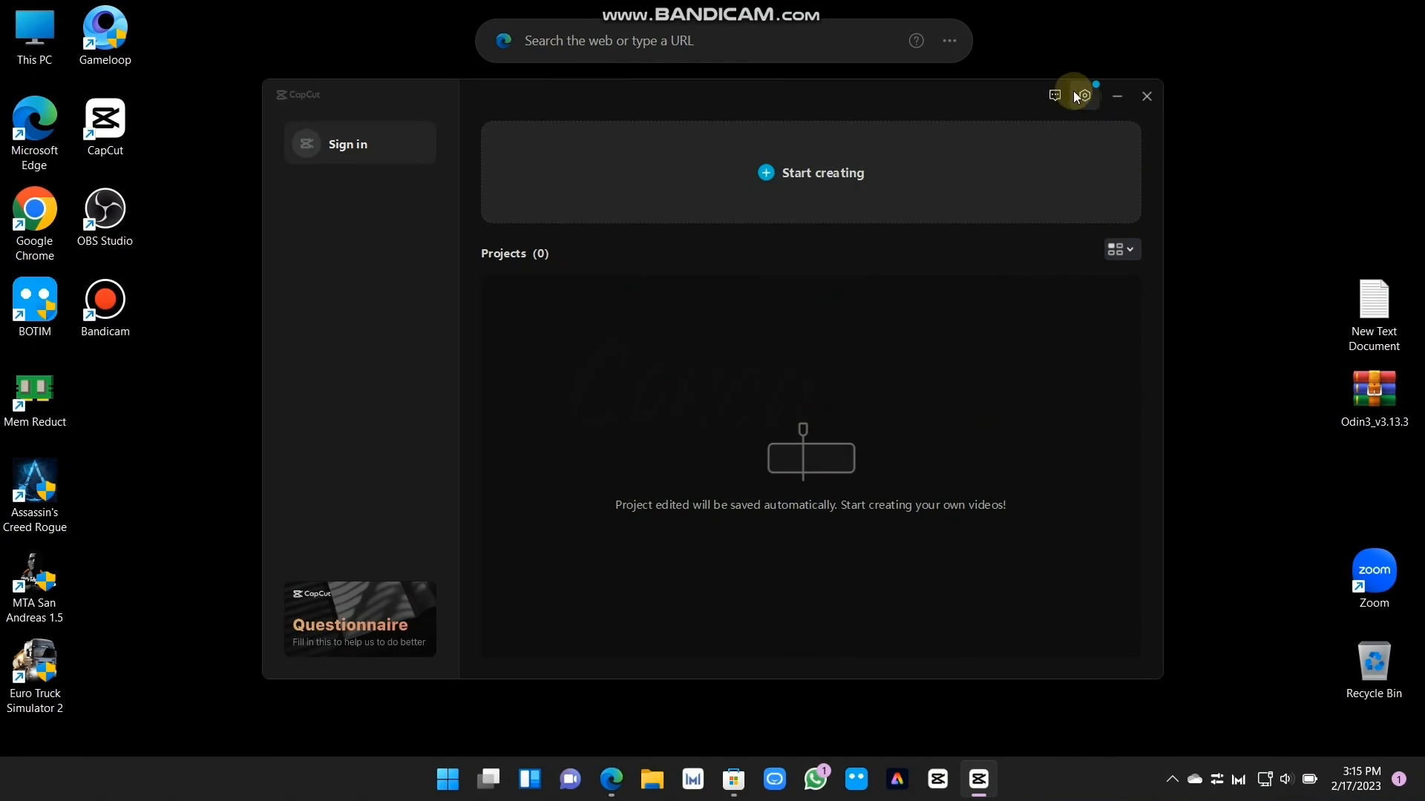
click(1085, 95)
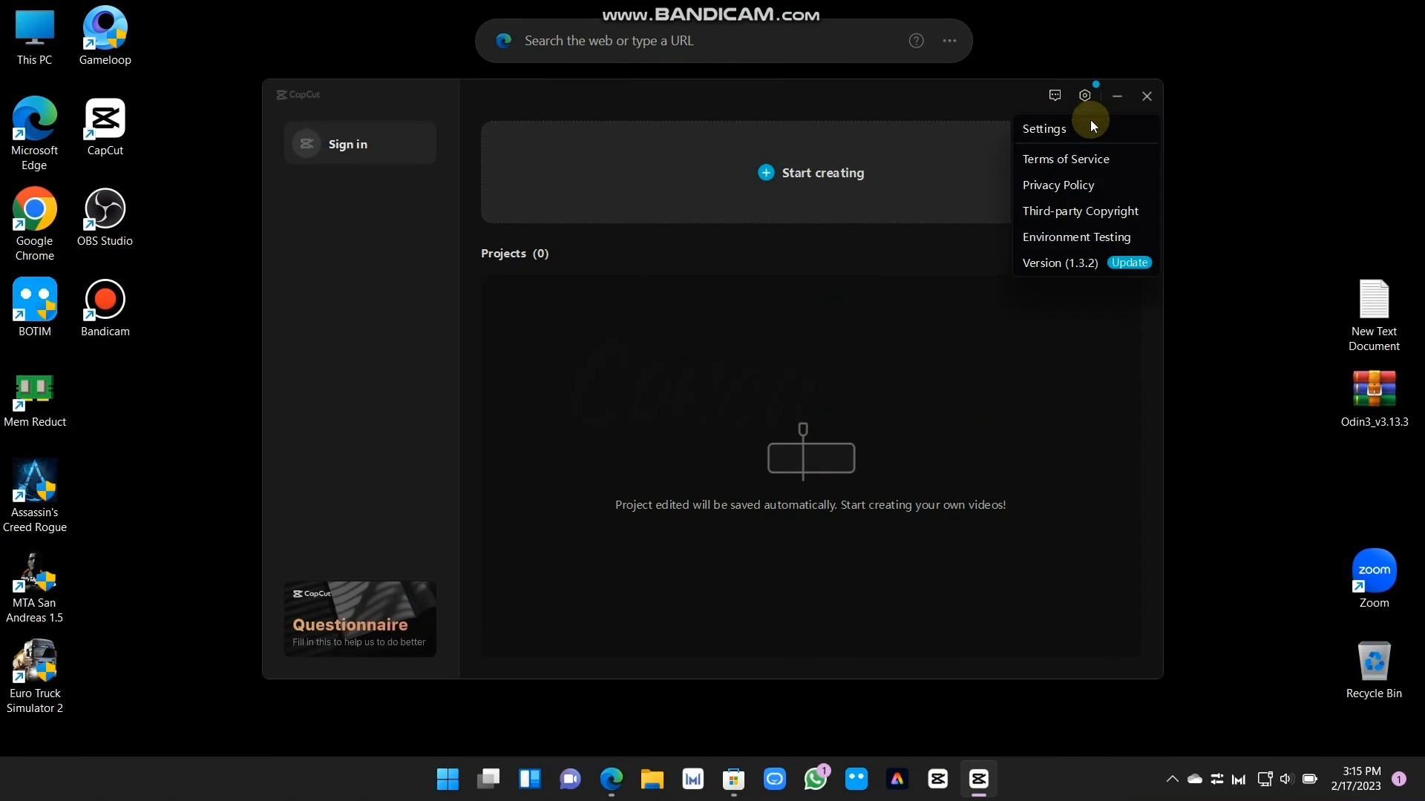
click(1082, 130)
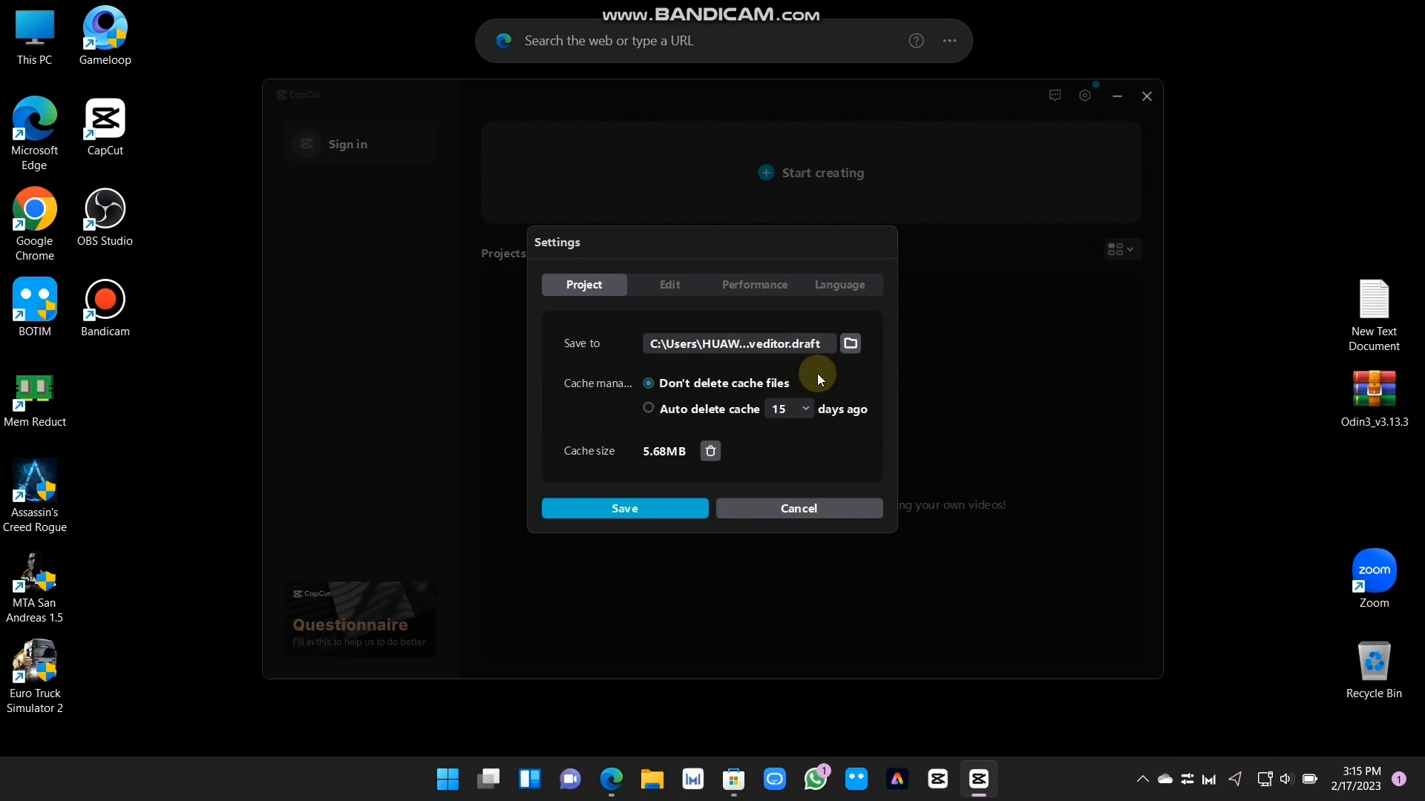
click(680, 286)
click(752, 264)
click(834, 242)
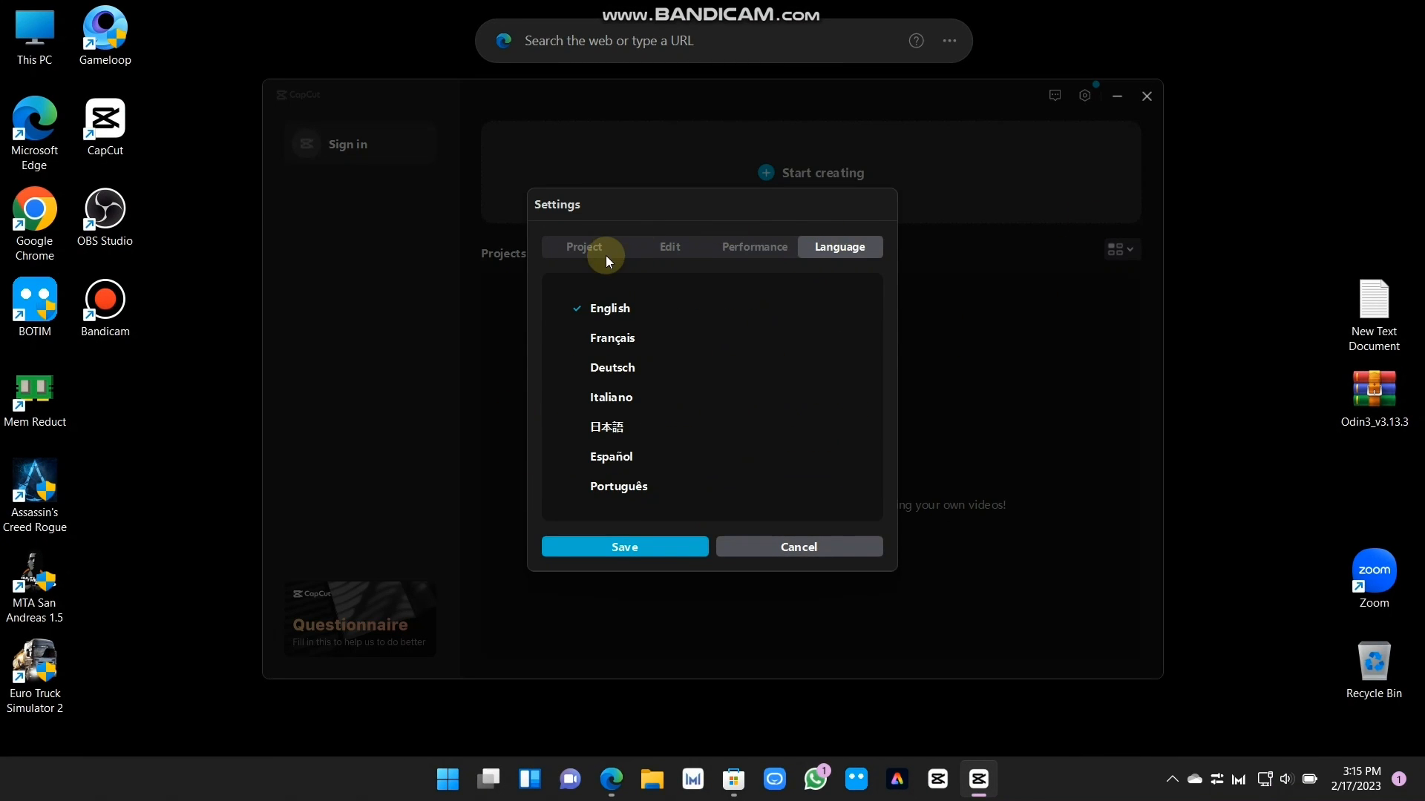
click(586, 243)
click(631, 509)
Start a new project and import the video "Inspiring Cinematic Background Music For Videos" from the Videos folder
click(951, 179)
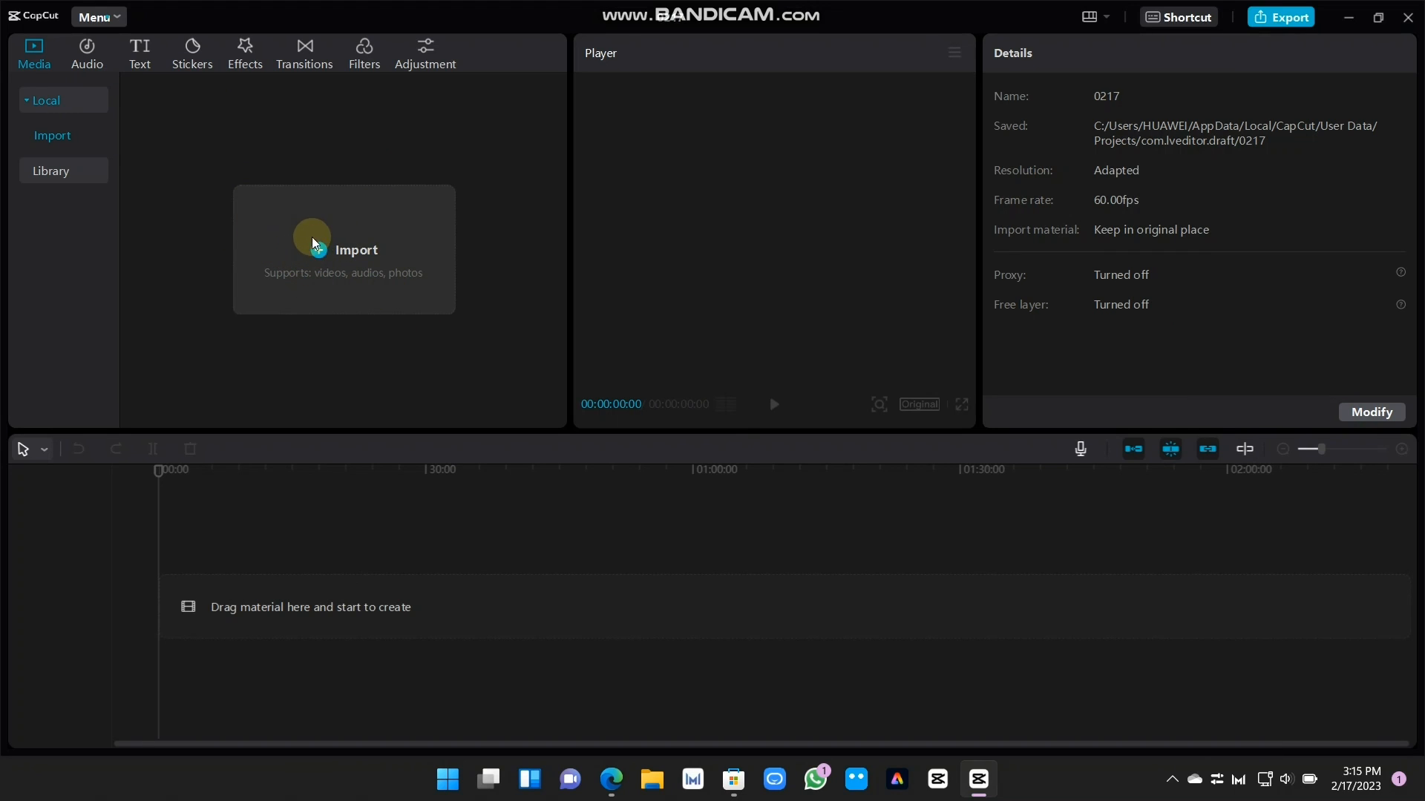
click(324, 267)
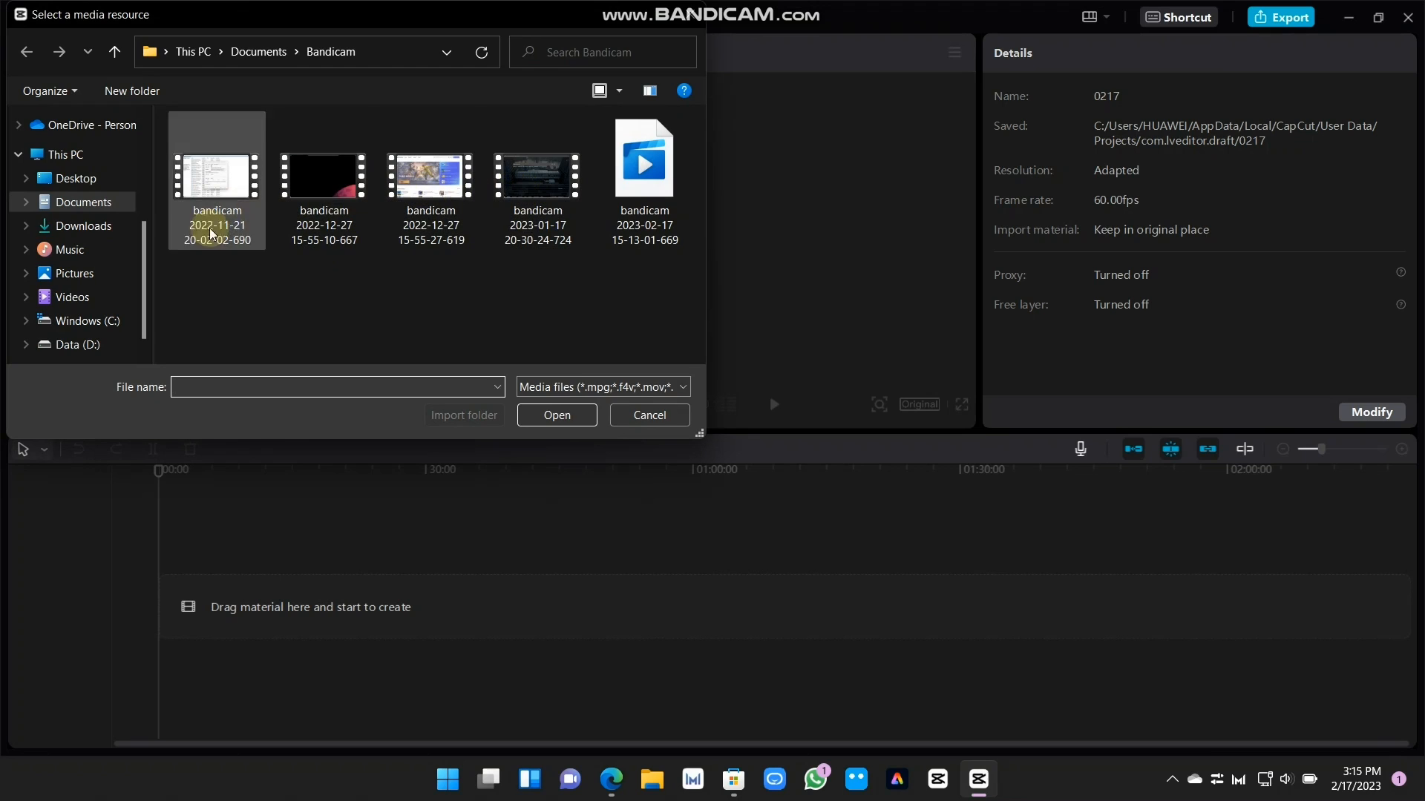
click(99, 302)
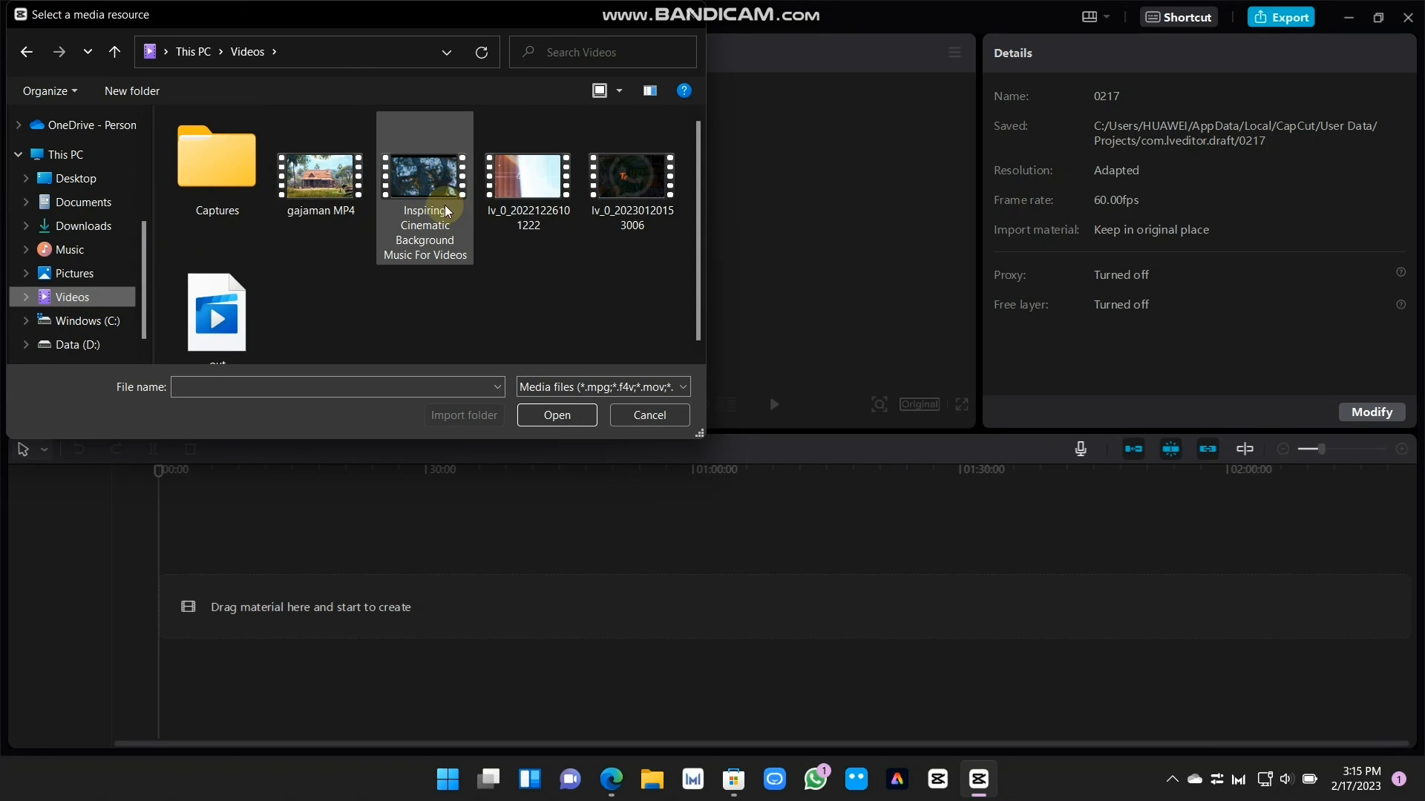
click(452, 224)
click(558, 416)
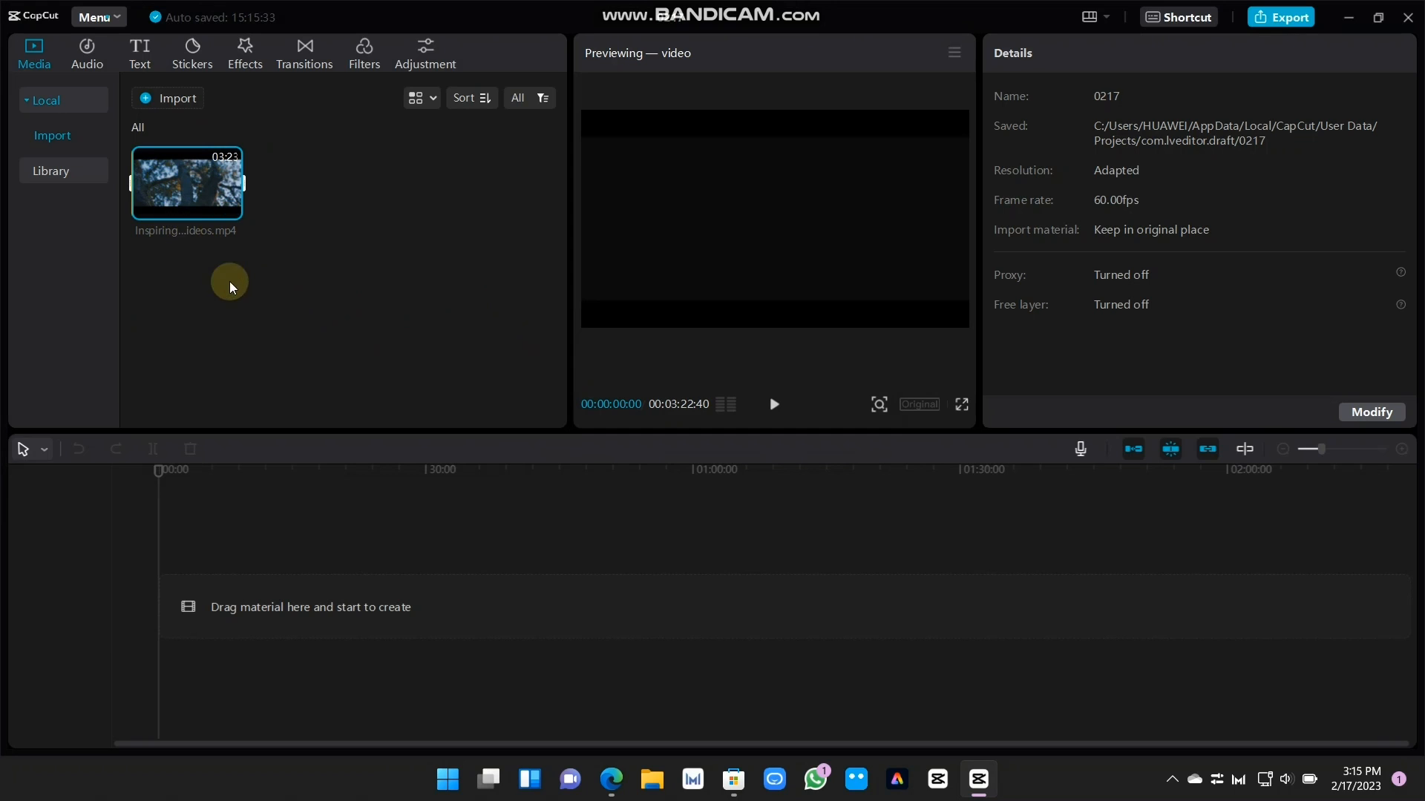
Place the imported video at the start of the timeline and preview its opening seconds with the system sound muted
drag(190, 200, 153, 592)
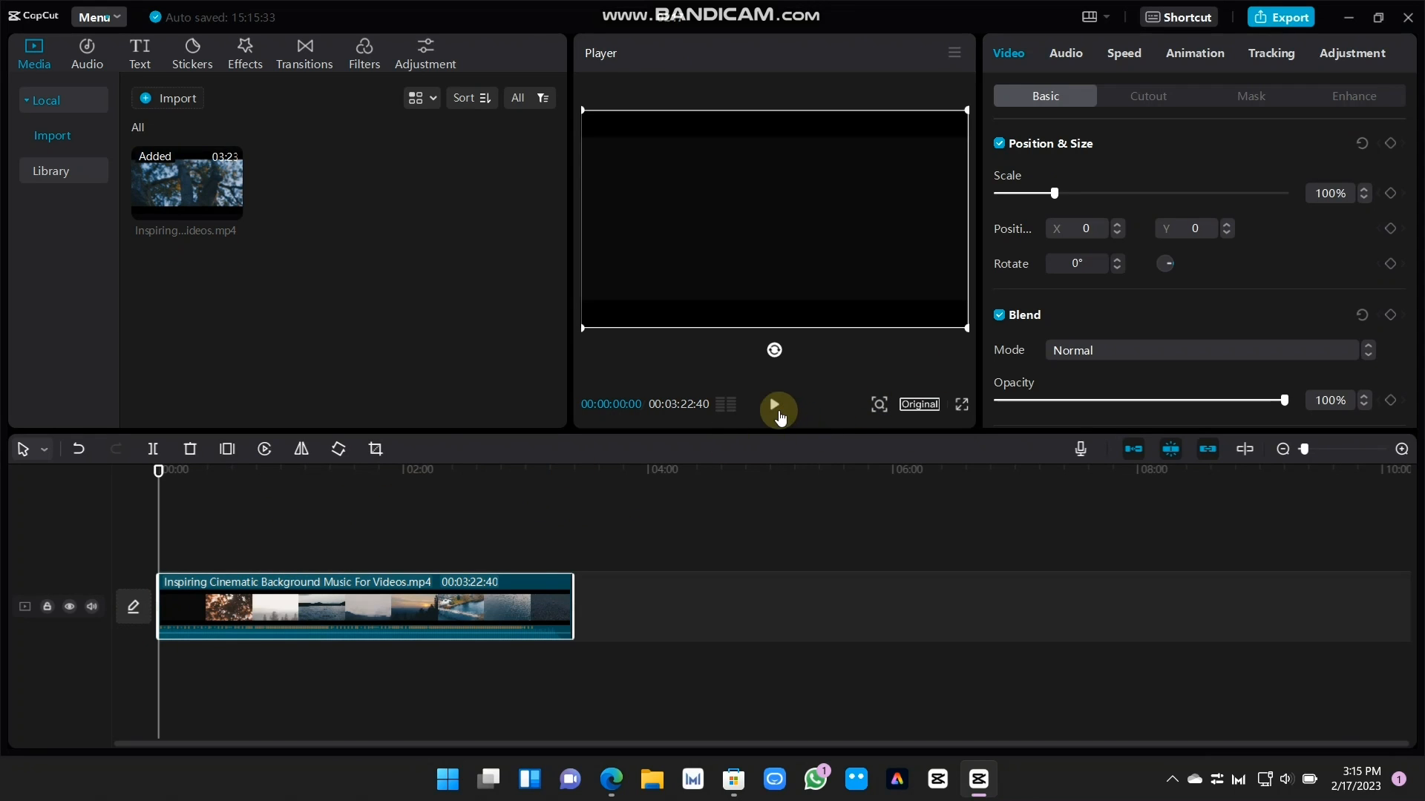
click(775, 405)
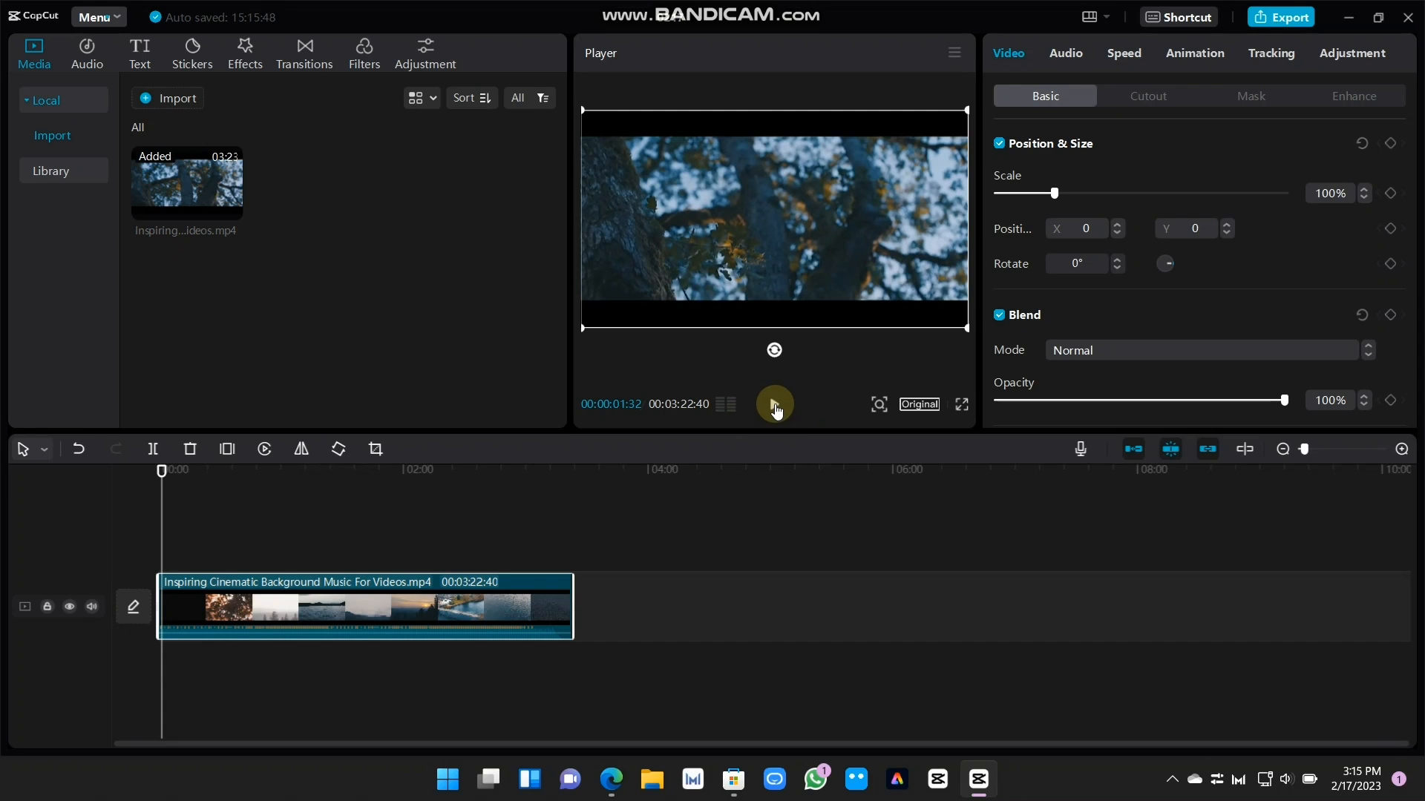
key(XF86AudioLowerVolume)
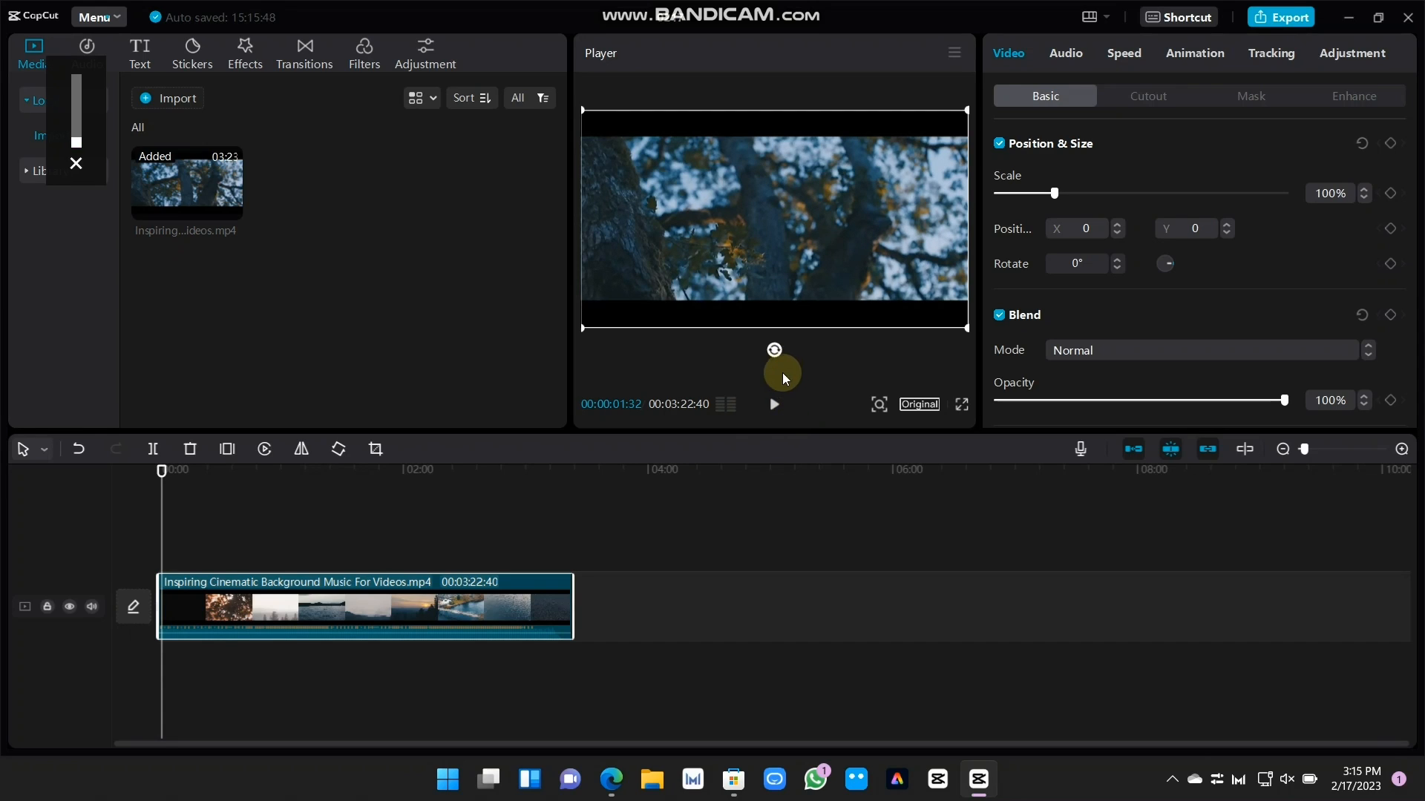
click(775, 407)
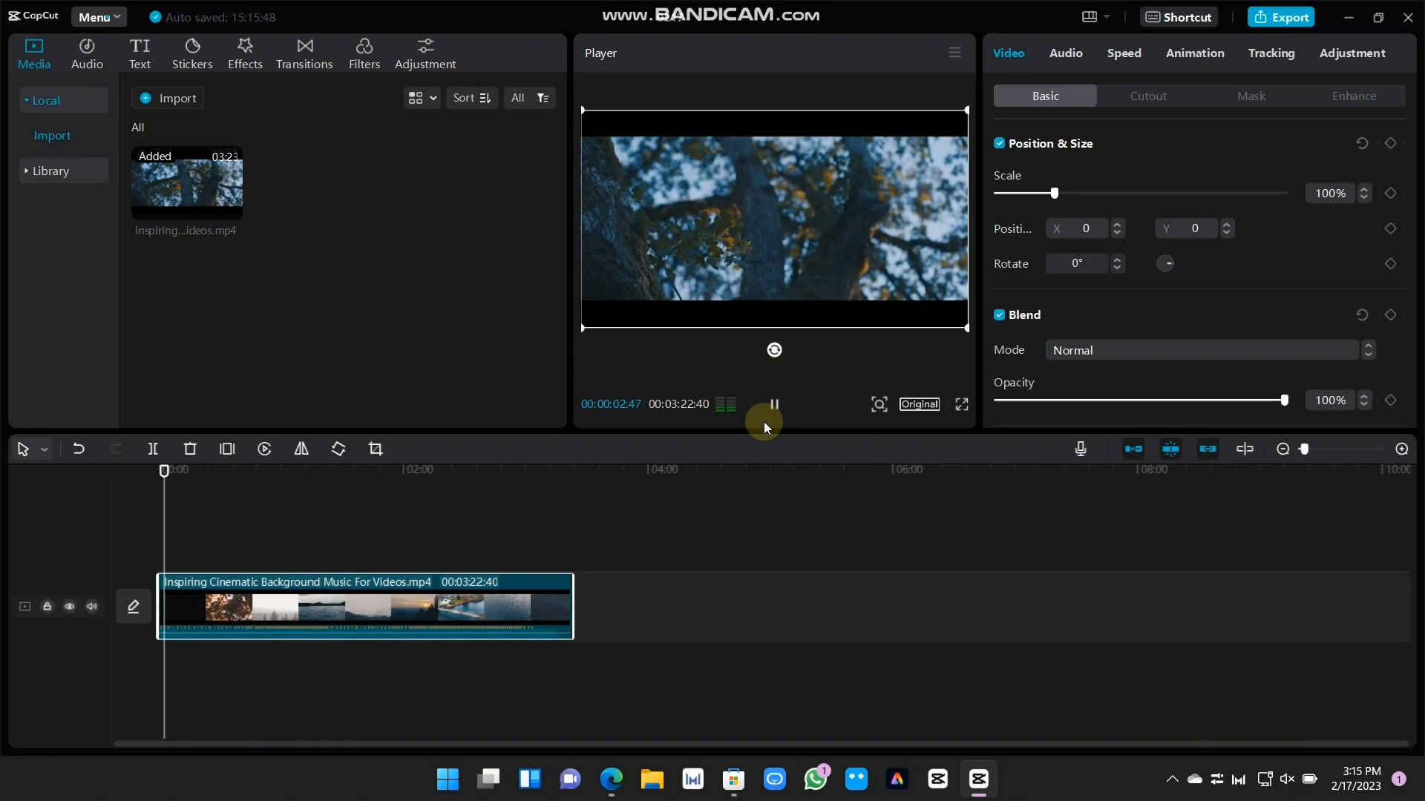
click(759, 409)
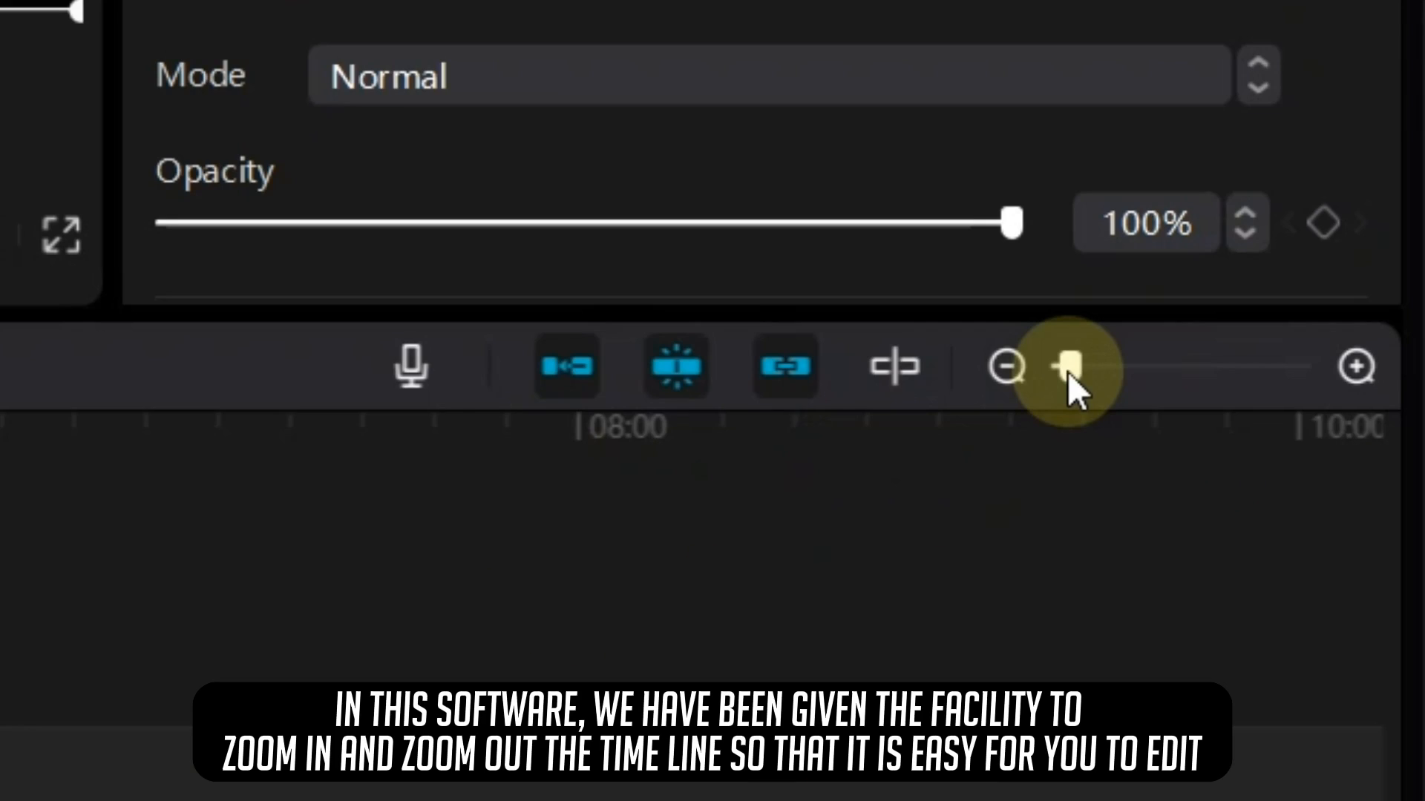
Move the playhead to about 00:00:10:41 on the timeline
drag(1305, 451, 1317, 451)
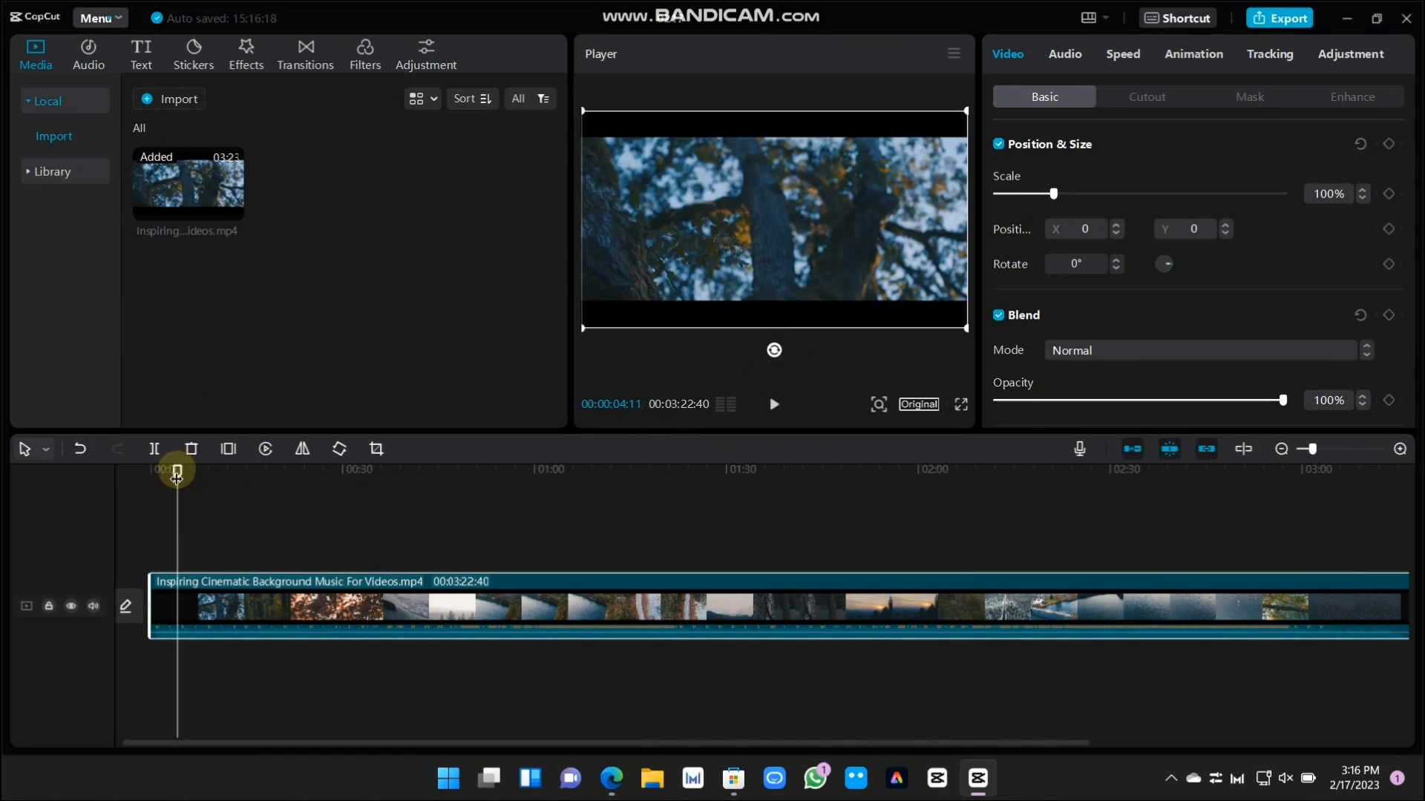
drag(177, 475, 245, 512)
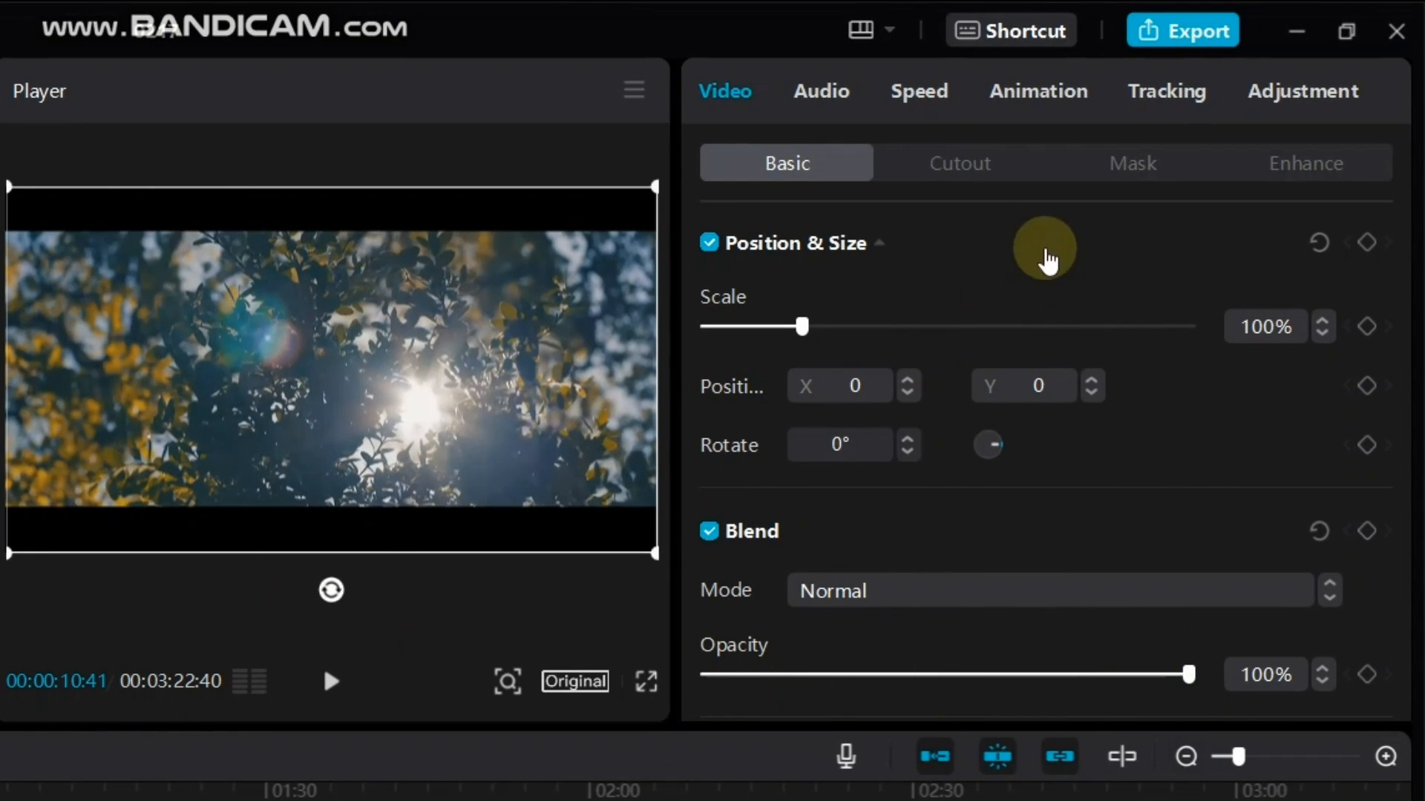
Examine the selected clip's Cutout, Mask, Enhance and Basic video options
click(973, 166)
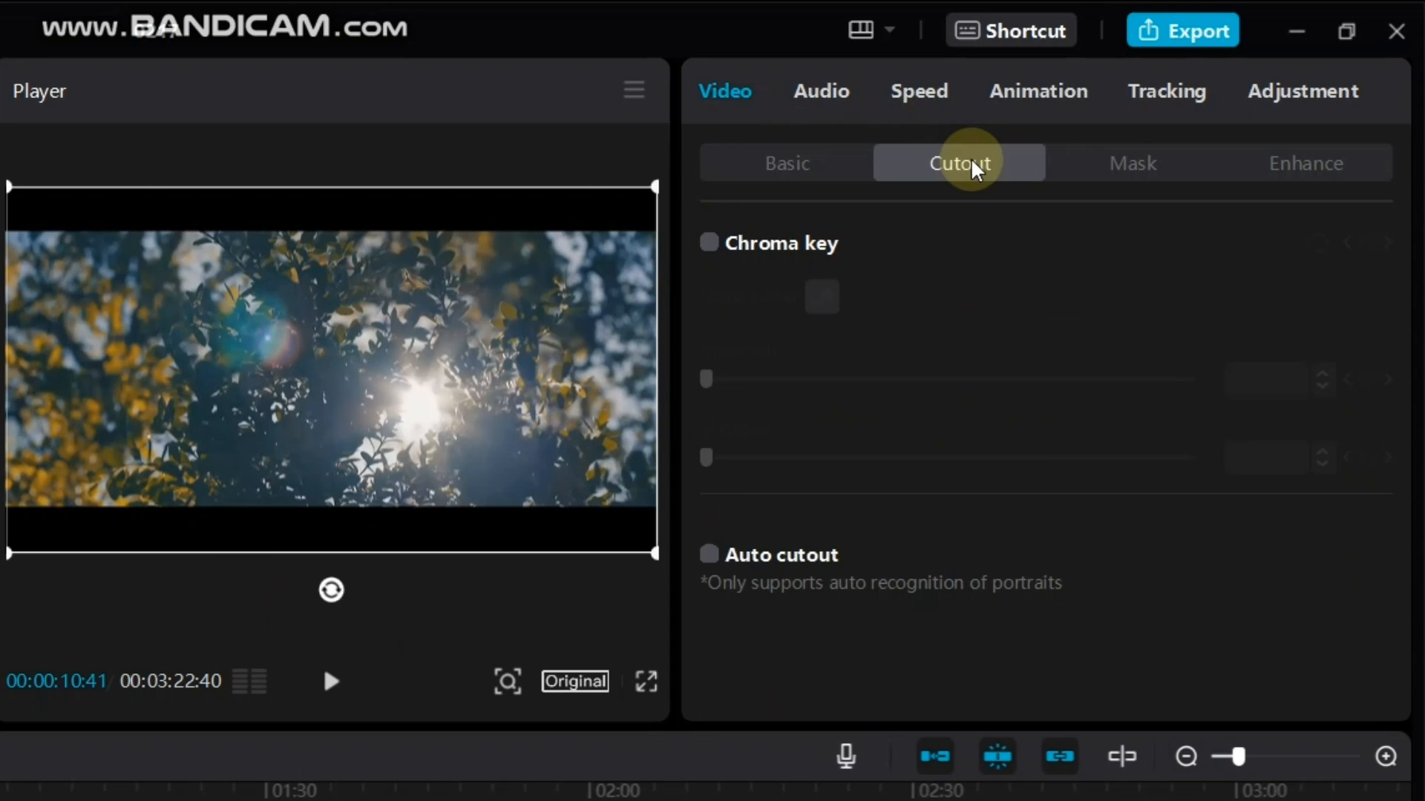
click(1098, 176)
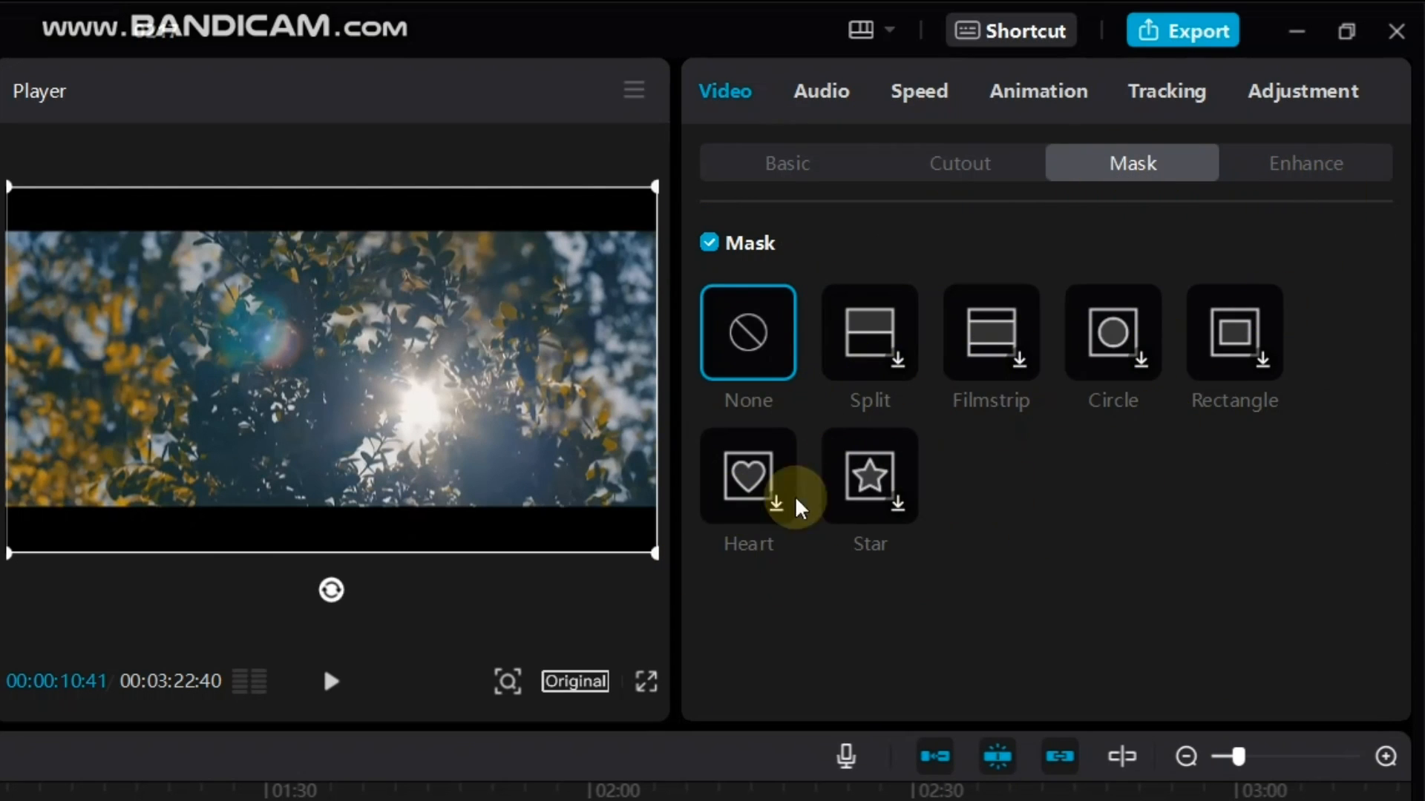
click(1322, 169)
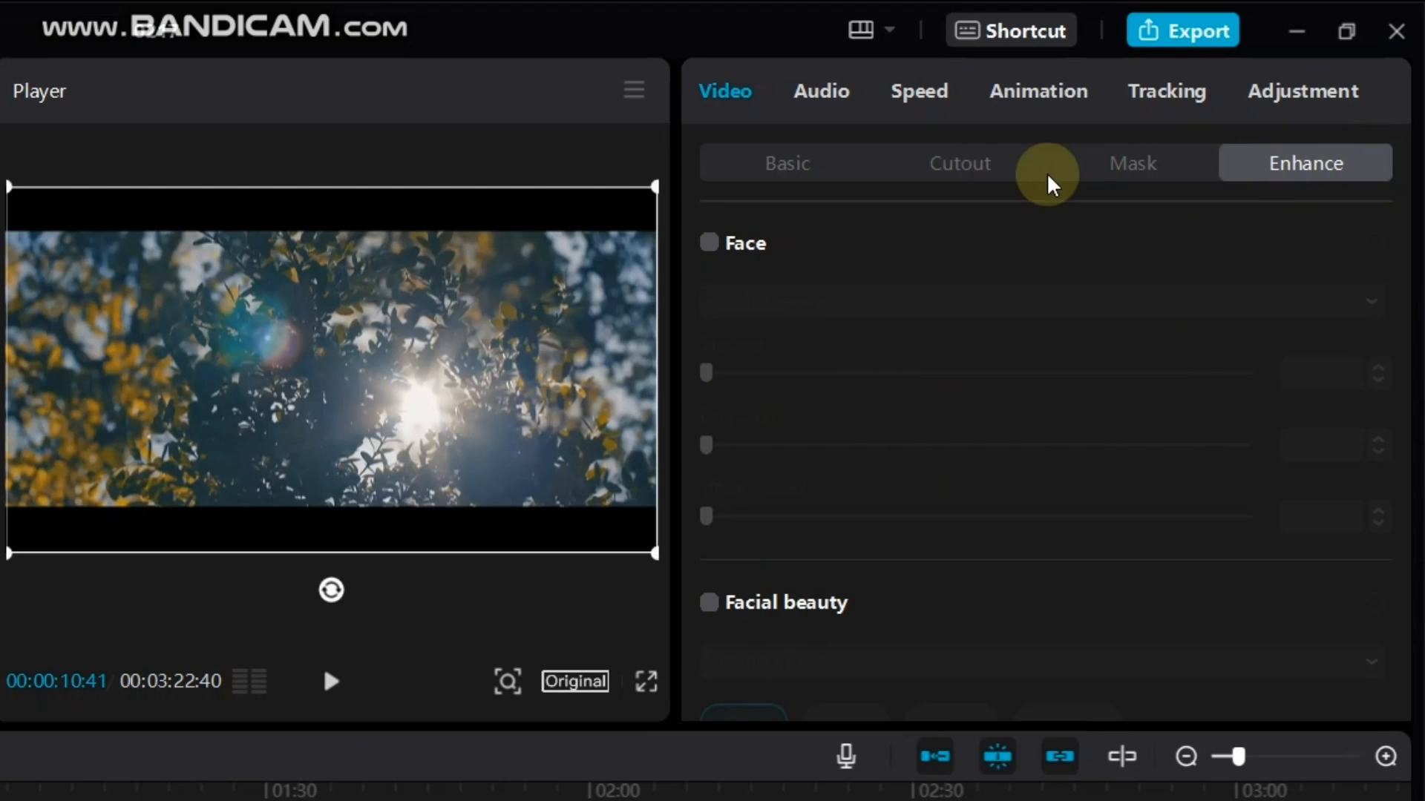
click(805, 163)
Examine the clip's audio options and its Normal and Curve speed options
click(816, 91)
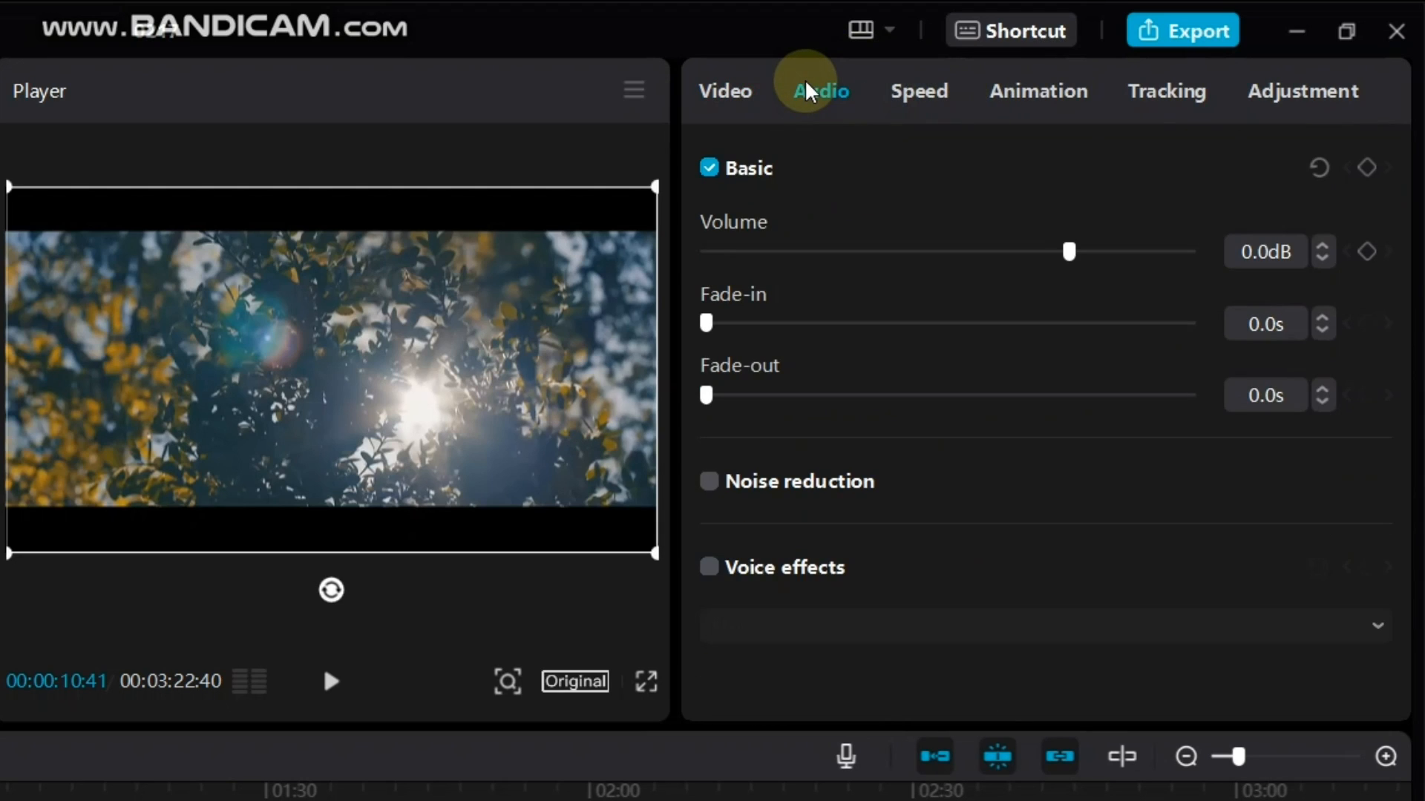
click(924, 103)
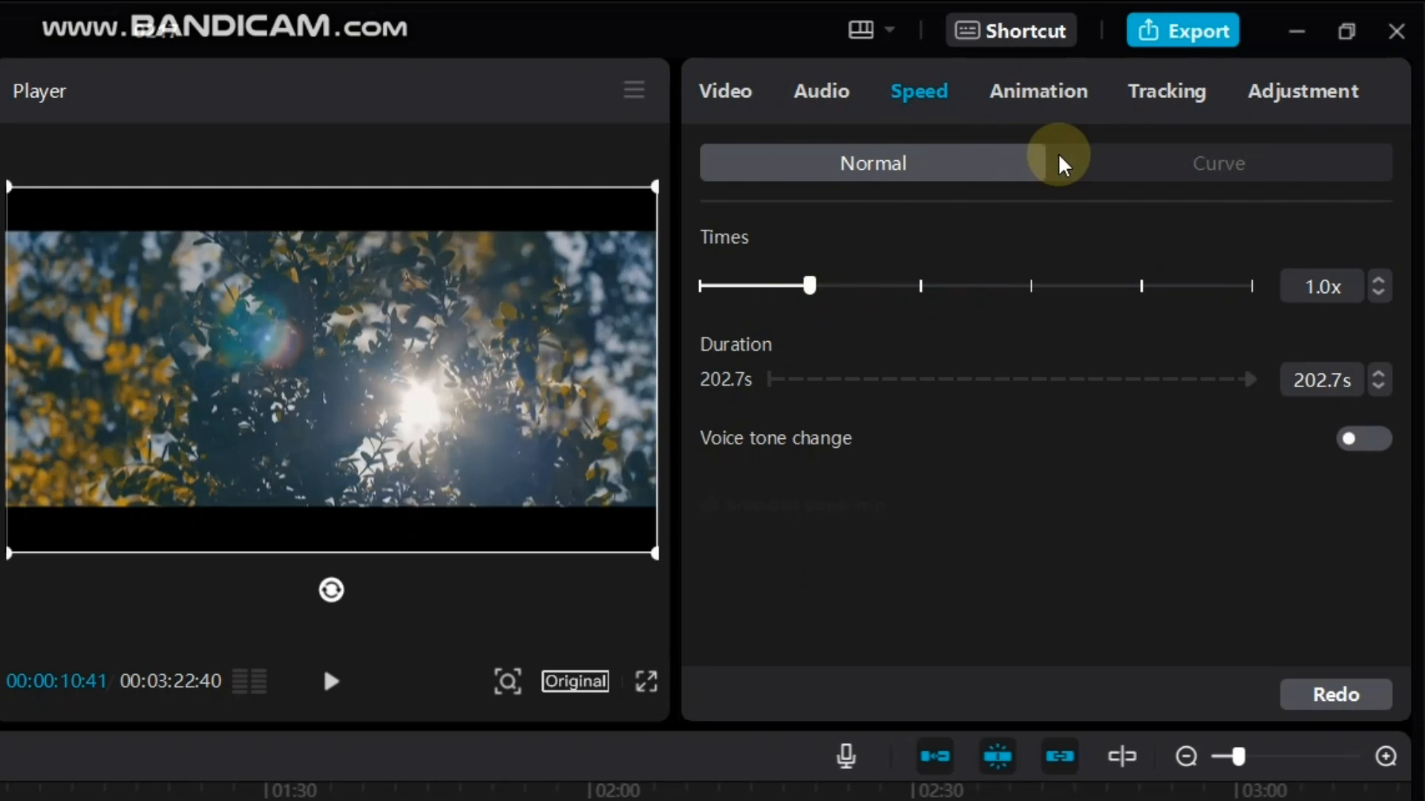
click(1133, 165)
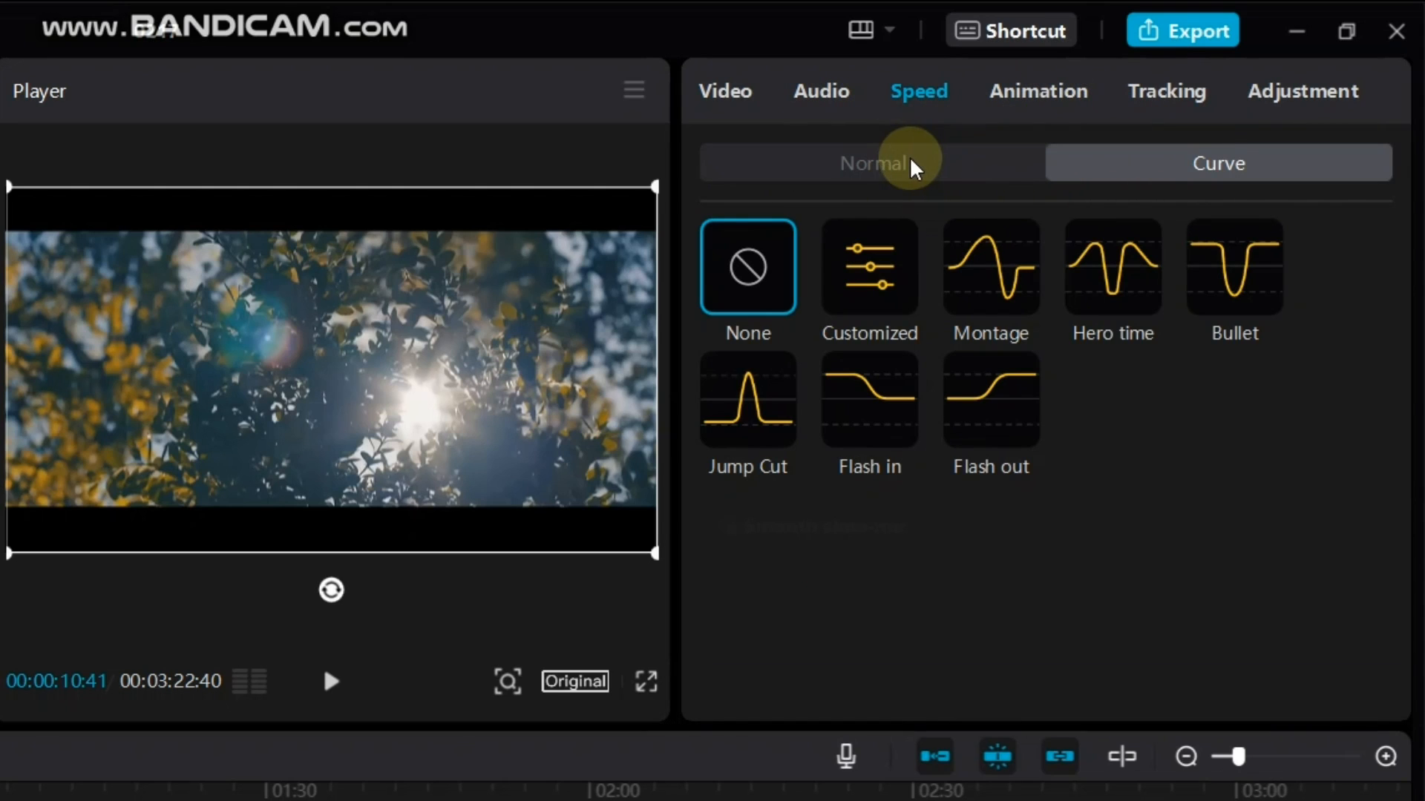
click(974, 178)
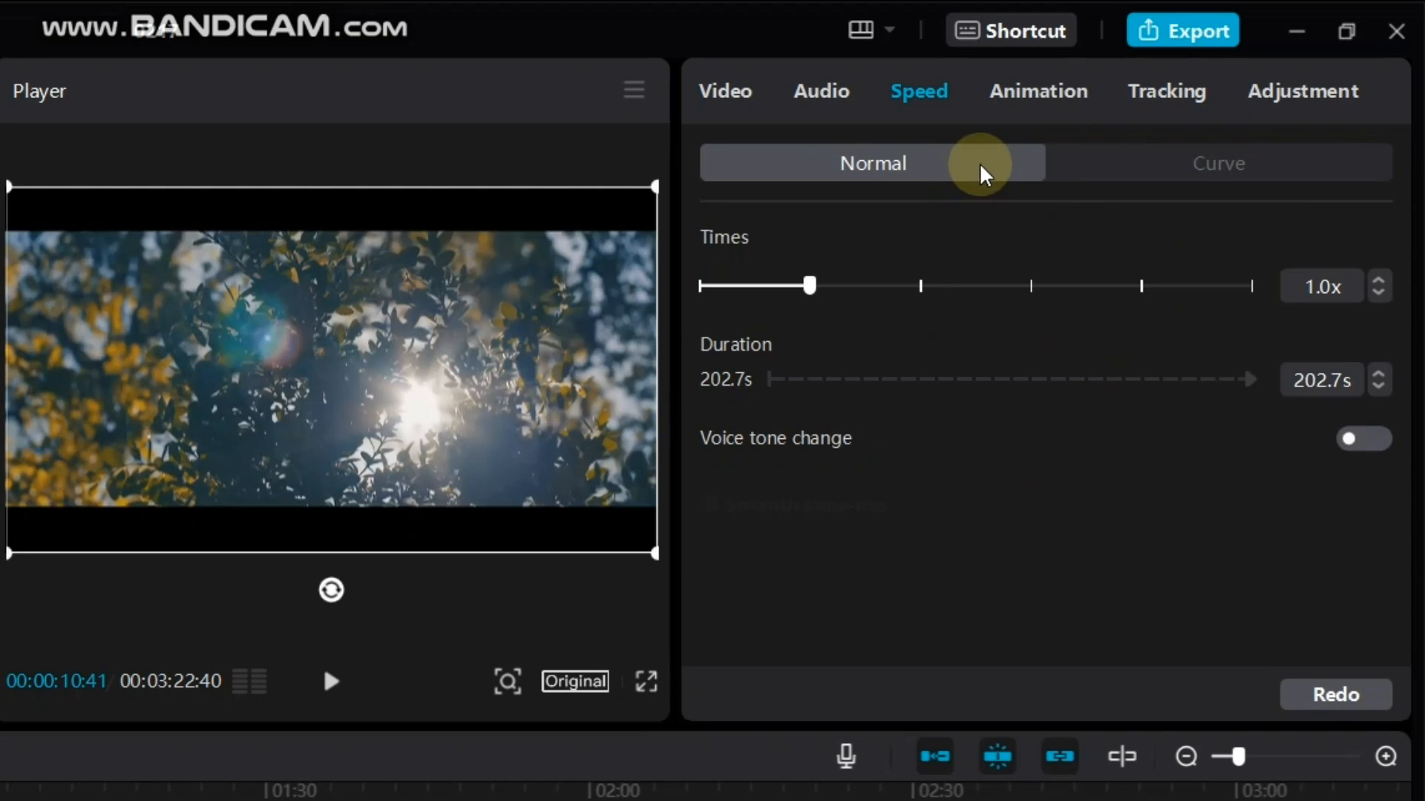
Browse the In, Out and Combo animation presets available for the clip
click(1067, 93)
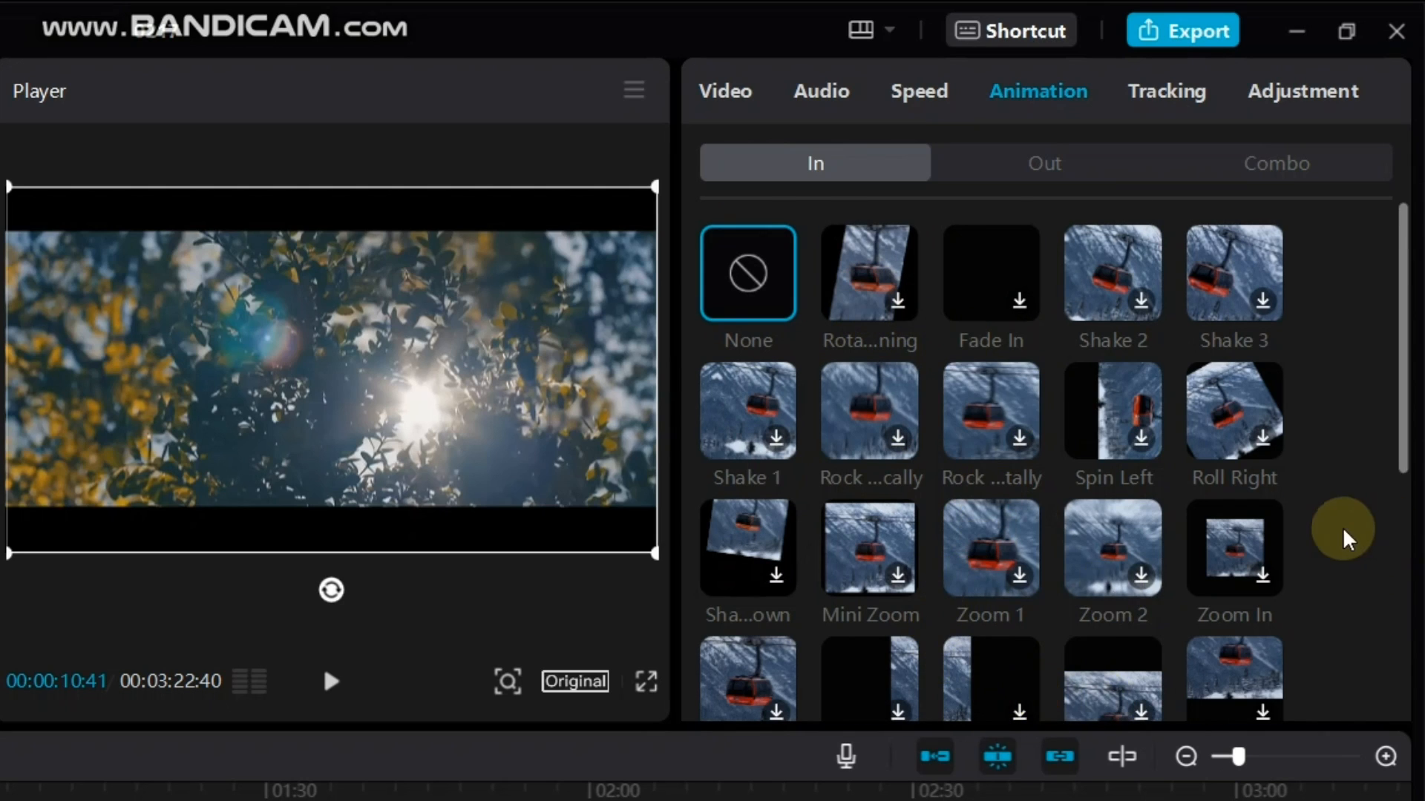
scroll(1345, 531, down, 8)
scroll(1373, 413, up, 8)
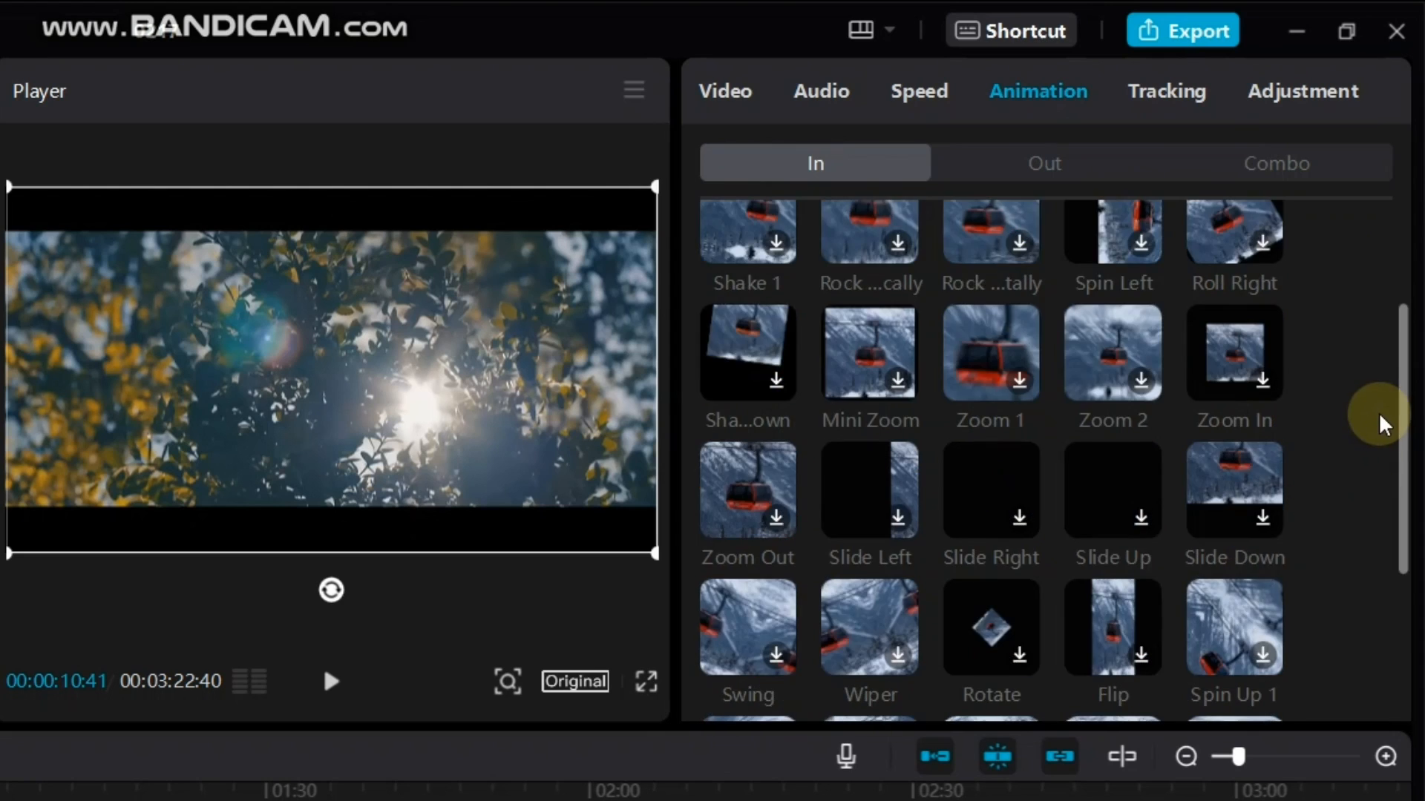
click(1033, 159)
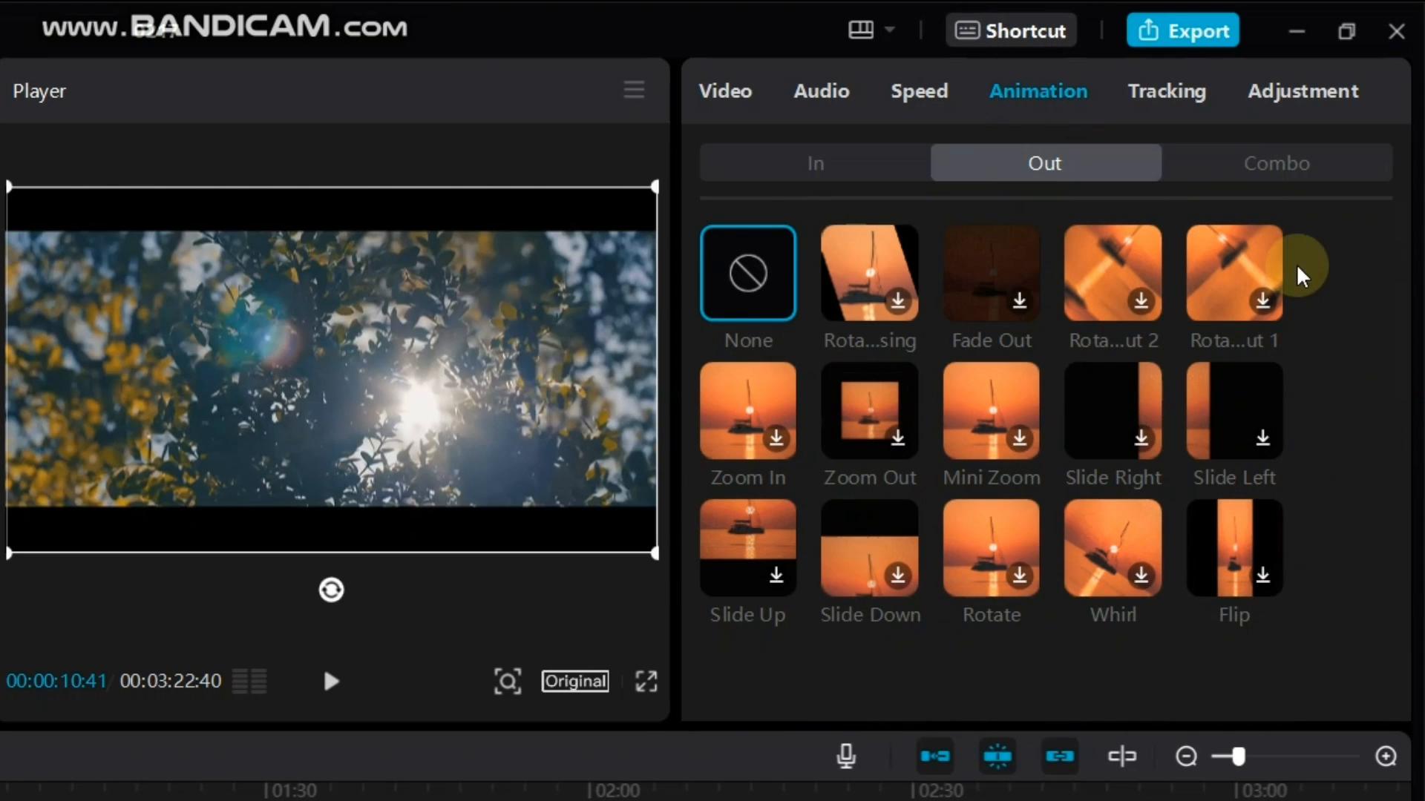
click(1272, 165)
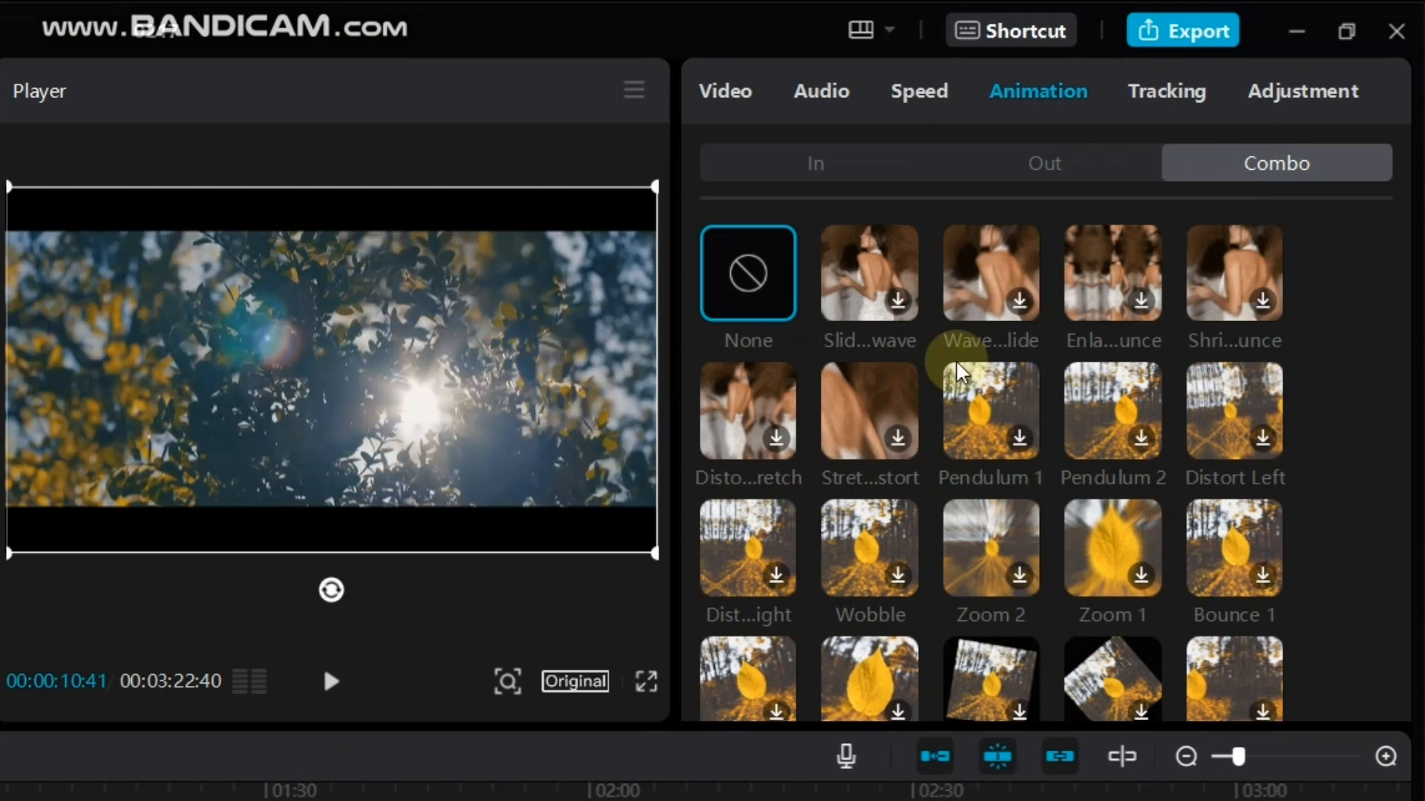
Examine the clip's Tracking options and its Basic and HSL adjustment settings
click(859, 166)
click(1151, 117)
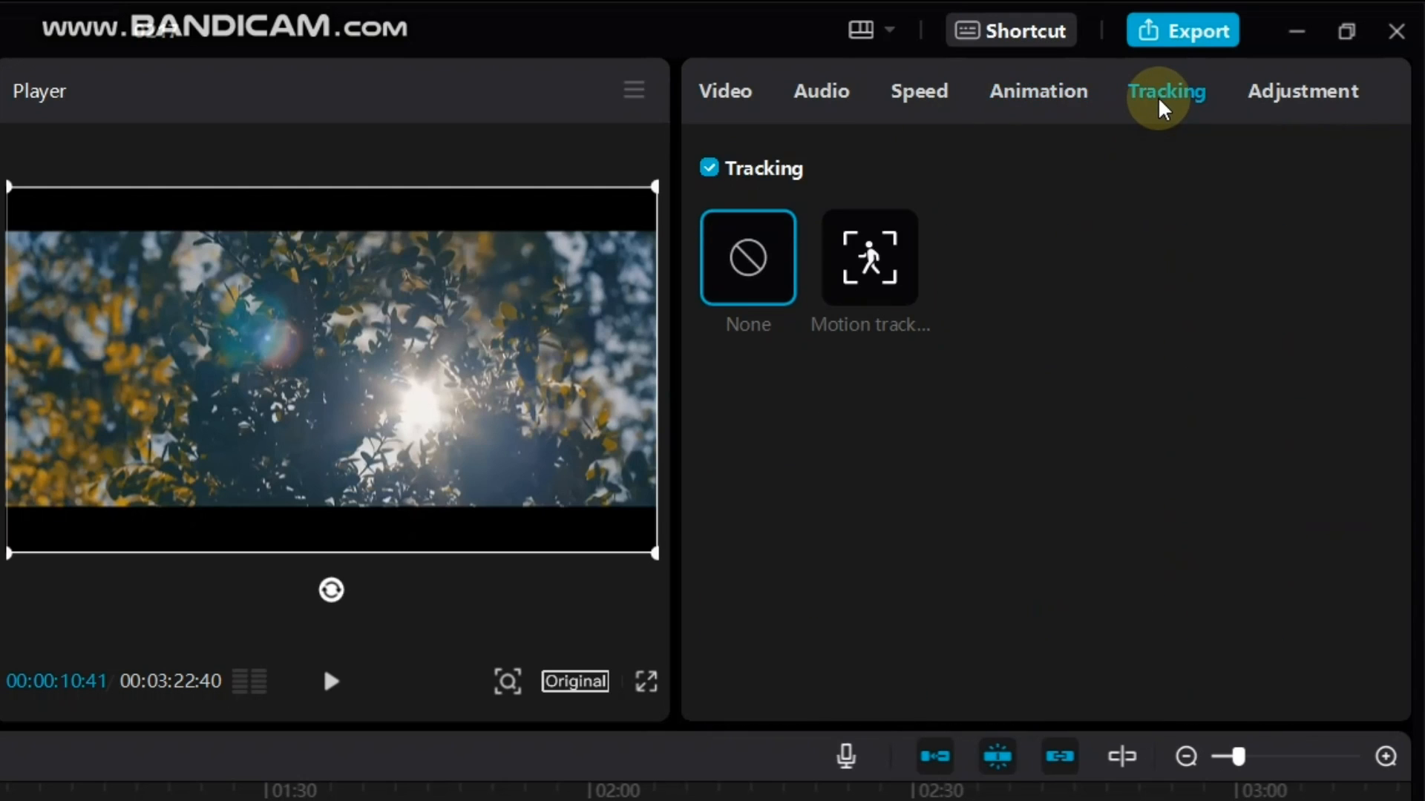
click(1306, 90)
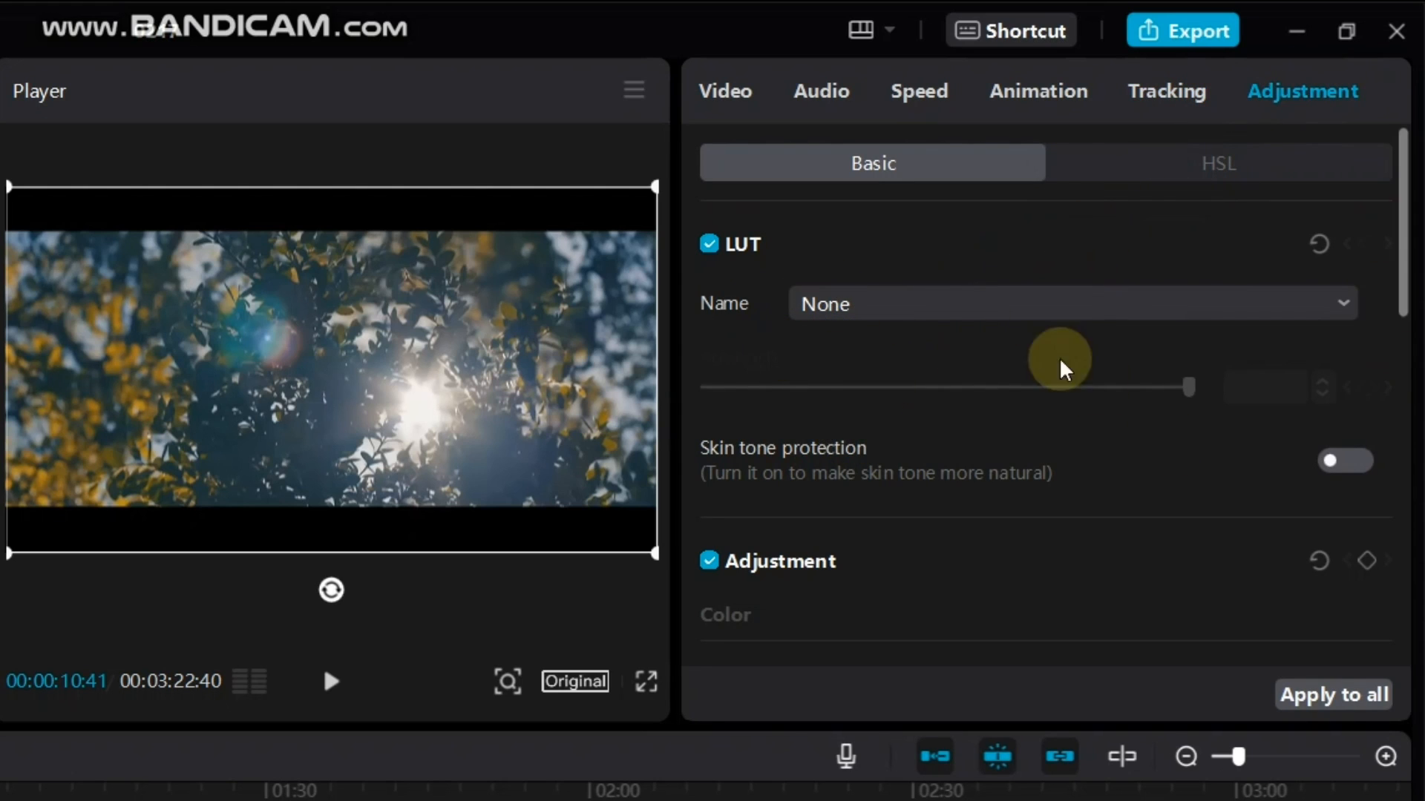
scroll(1266, 394, down, 10)
scroll(1266, 394, down, 2)
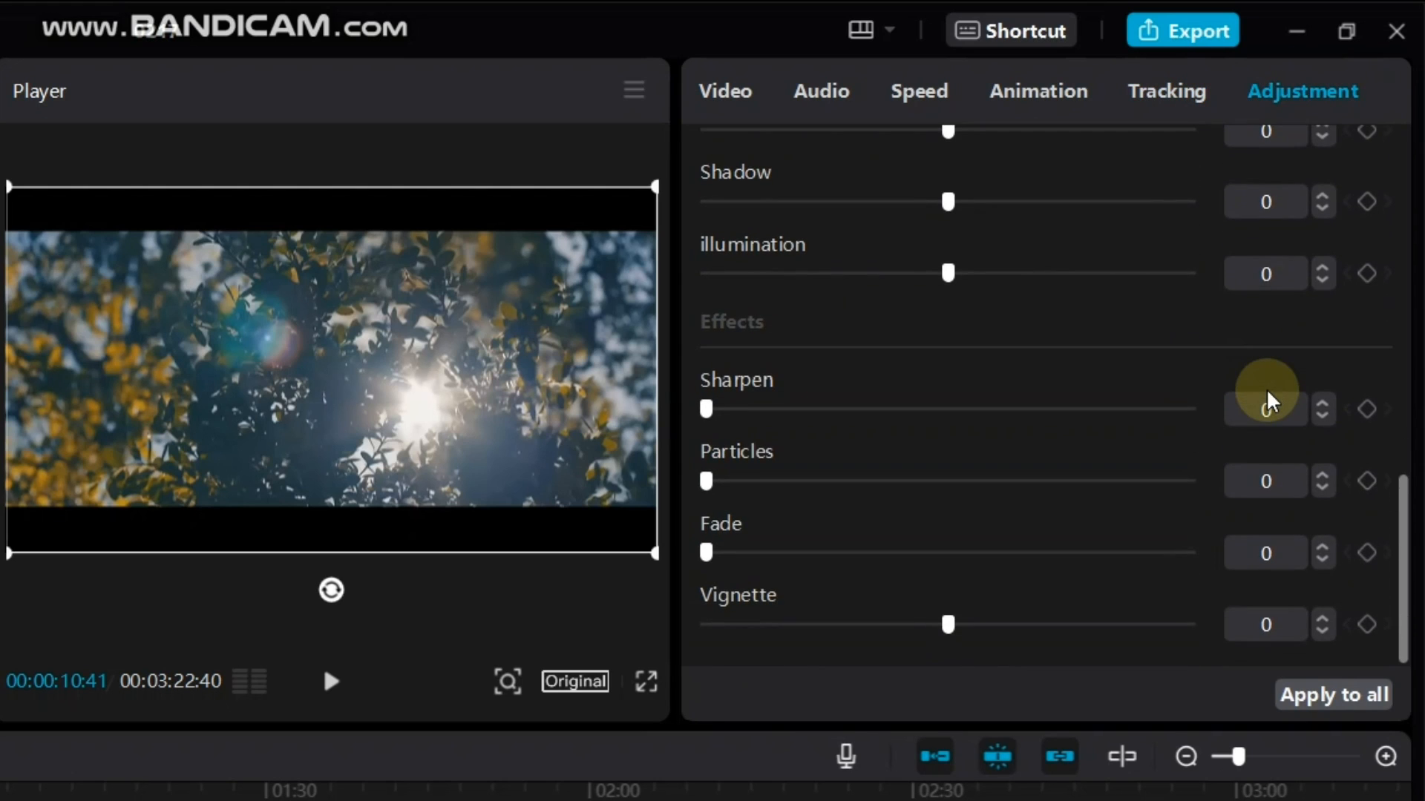
scroll(1266, 394, up, 12)
scroll(1266, 394, down, 12)
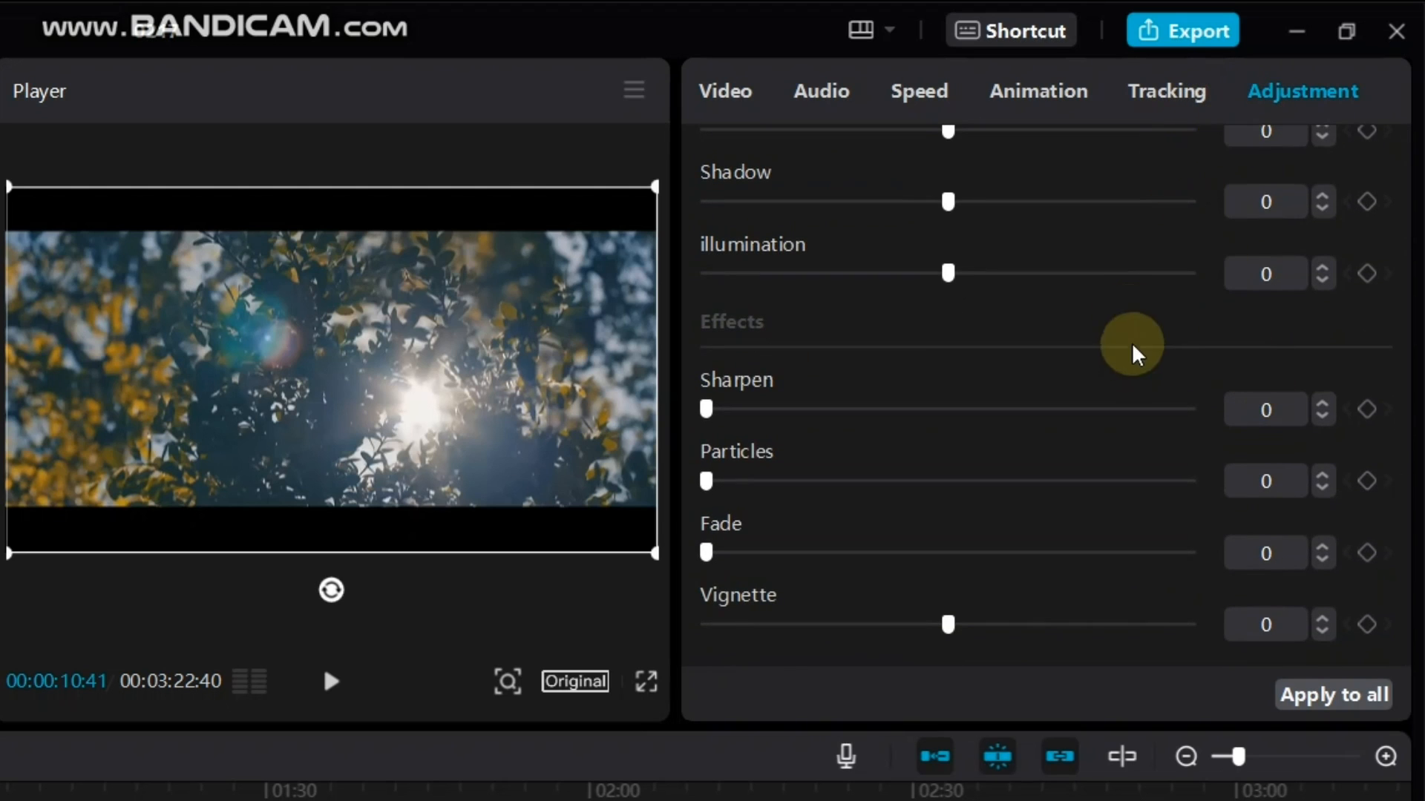
scroll(1136, 350, up, 12)
click(1180, 161)
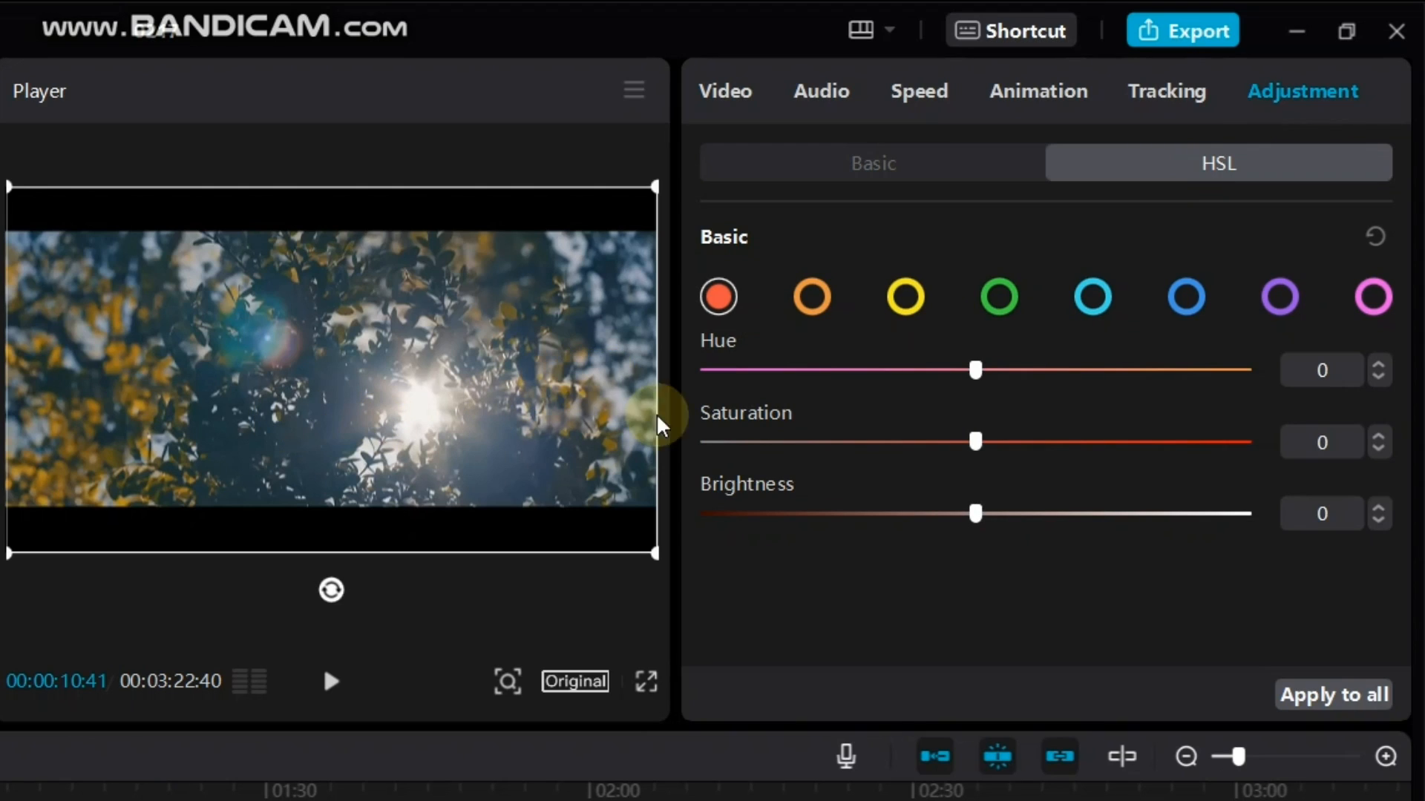
click(789, 166)
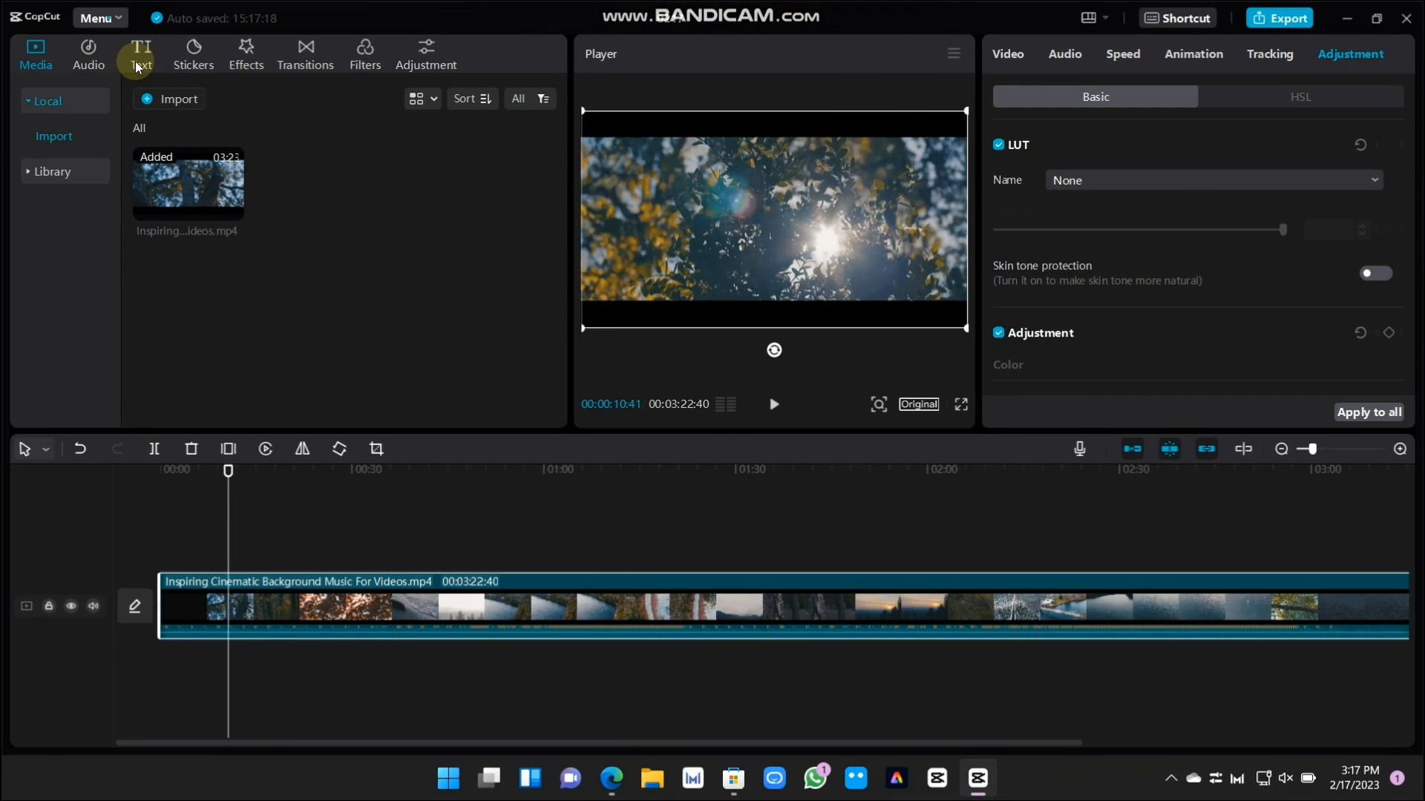
Add a default text at the playhead and replace its wording with "hi guys"
click(141, 59)
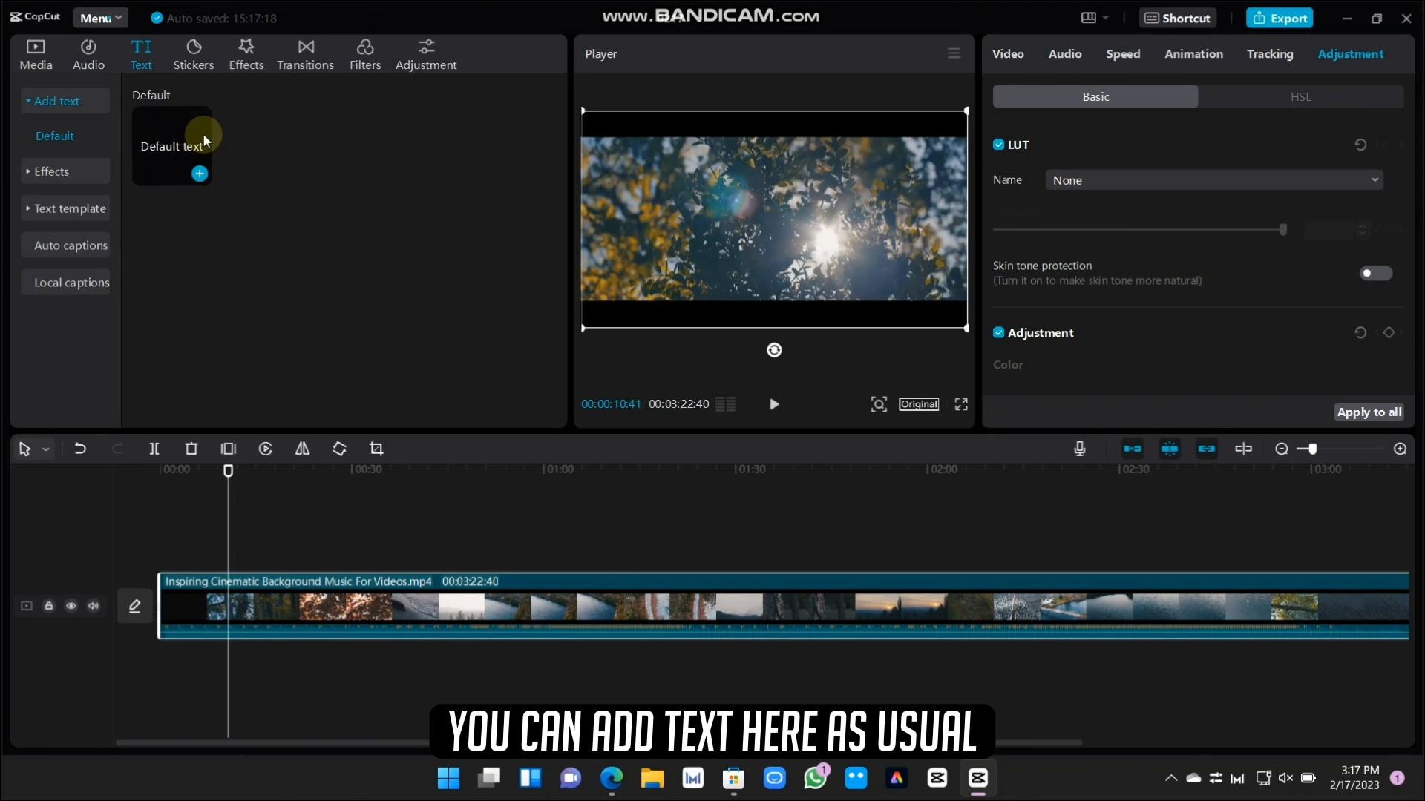
click(198, 174)
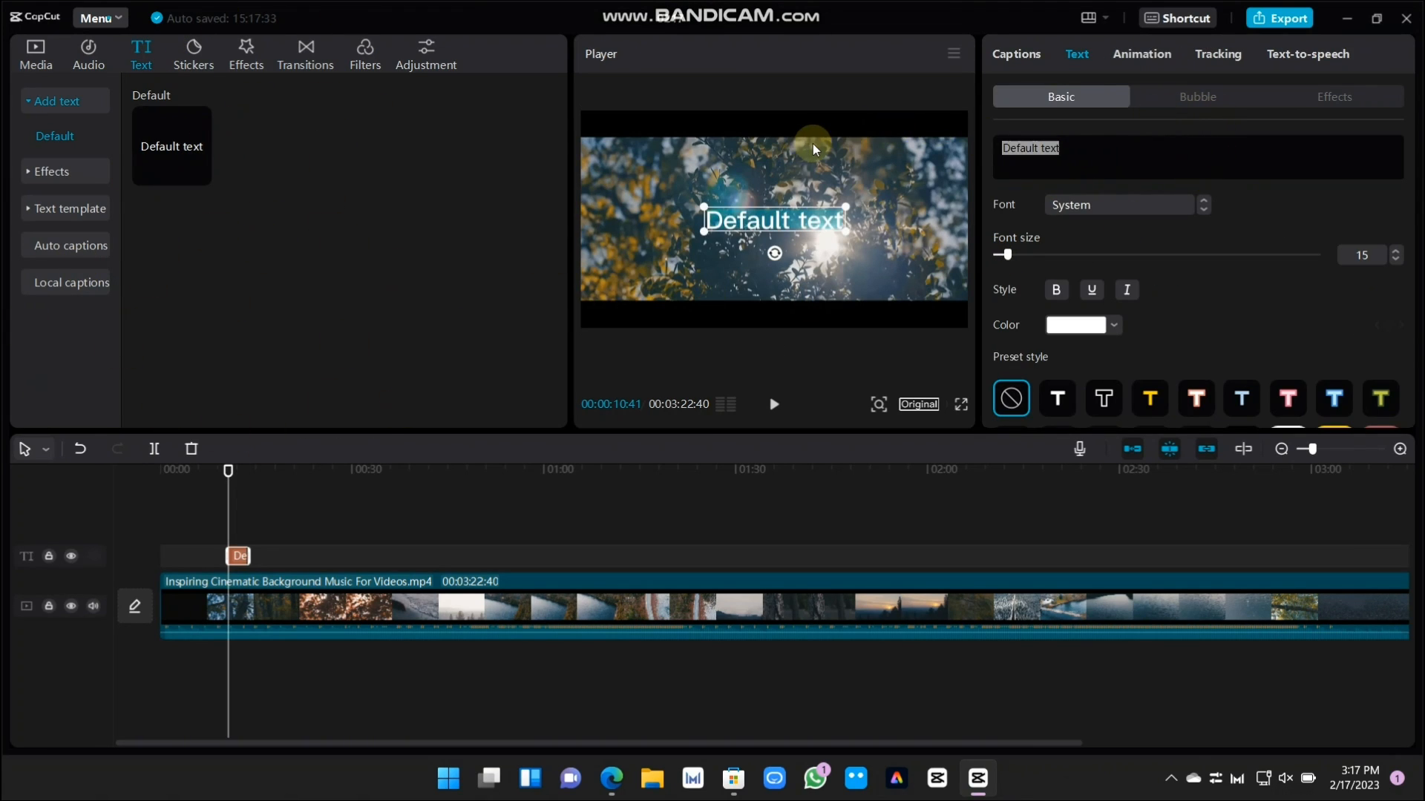
key(BackSpace)
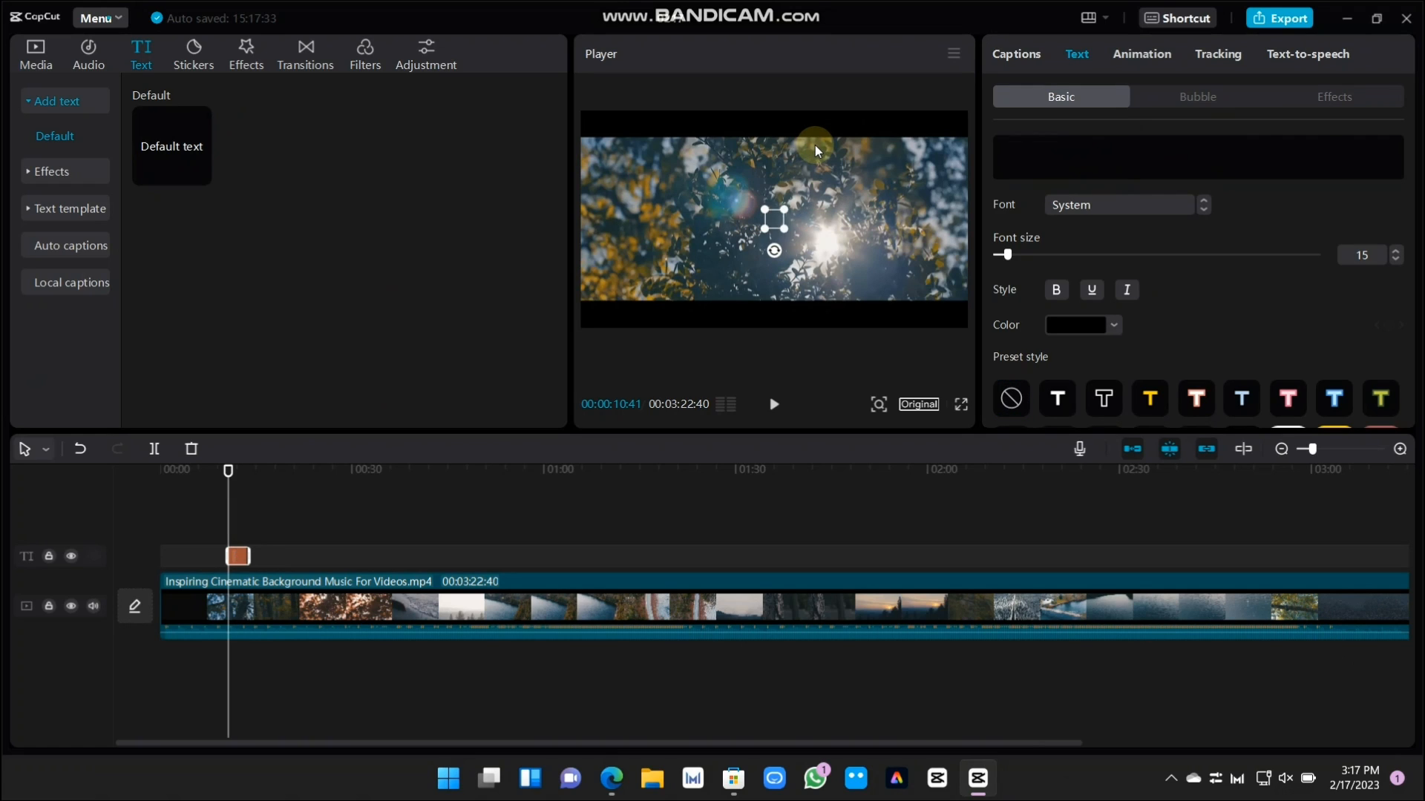
text(hi)
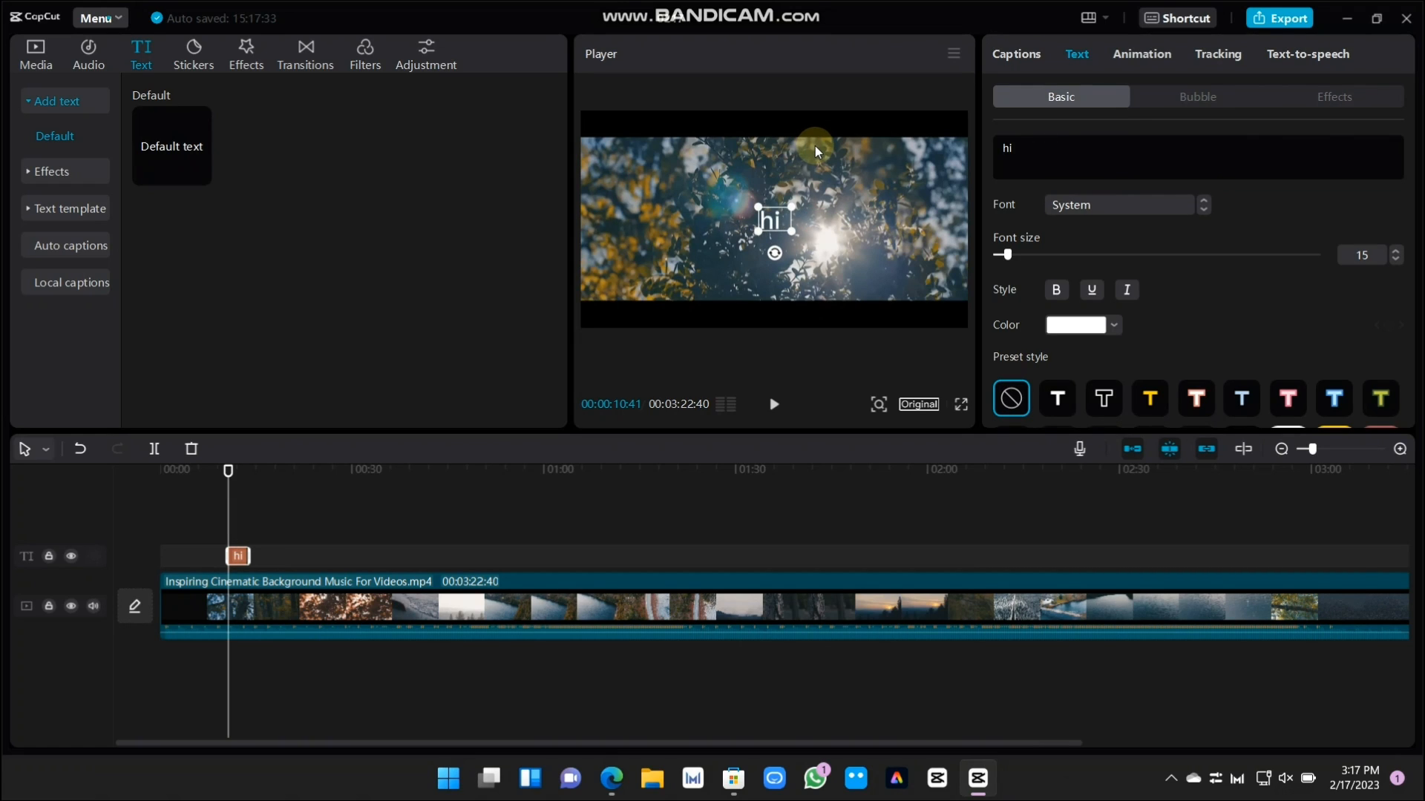
text( guys)
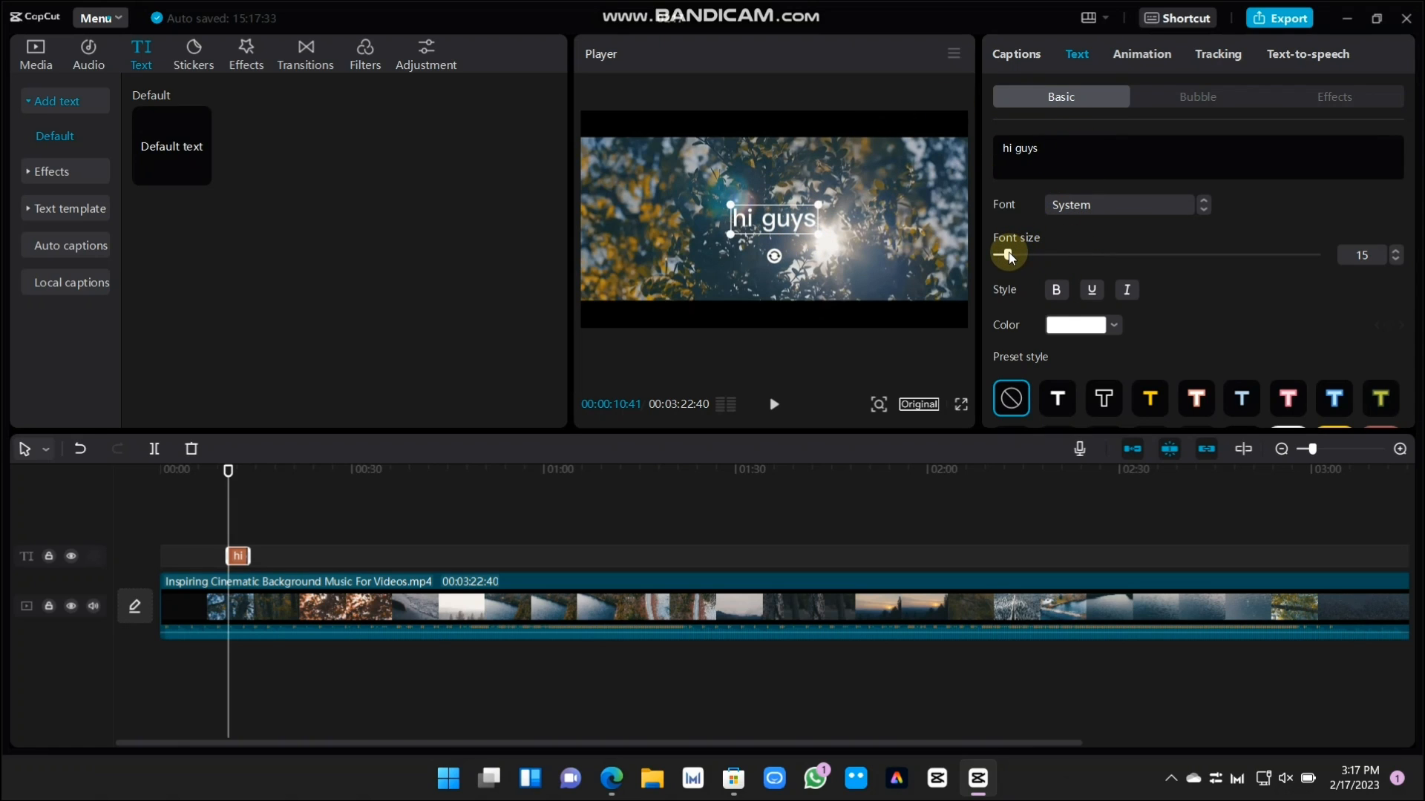
Set the font size of the "hi guys" text to 20
drag(1012, 255, 1010, 255)
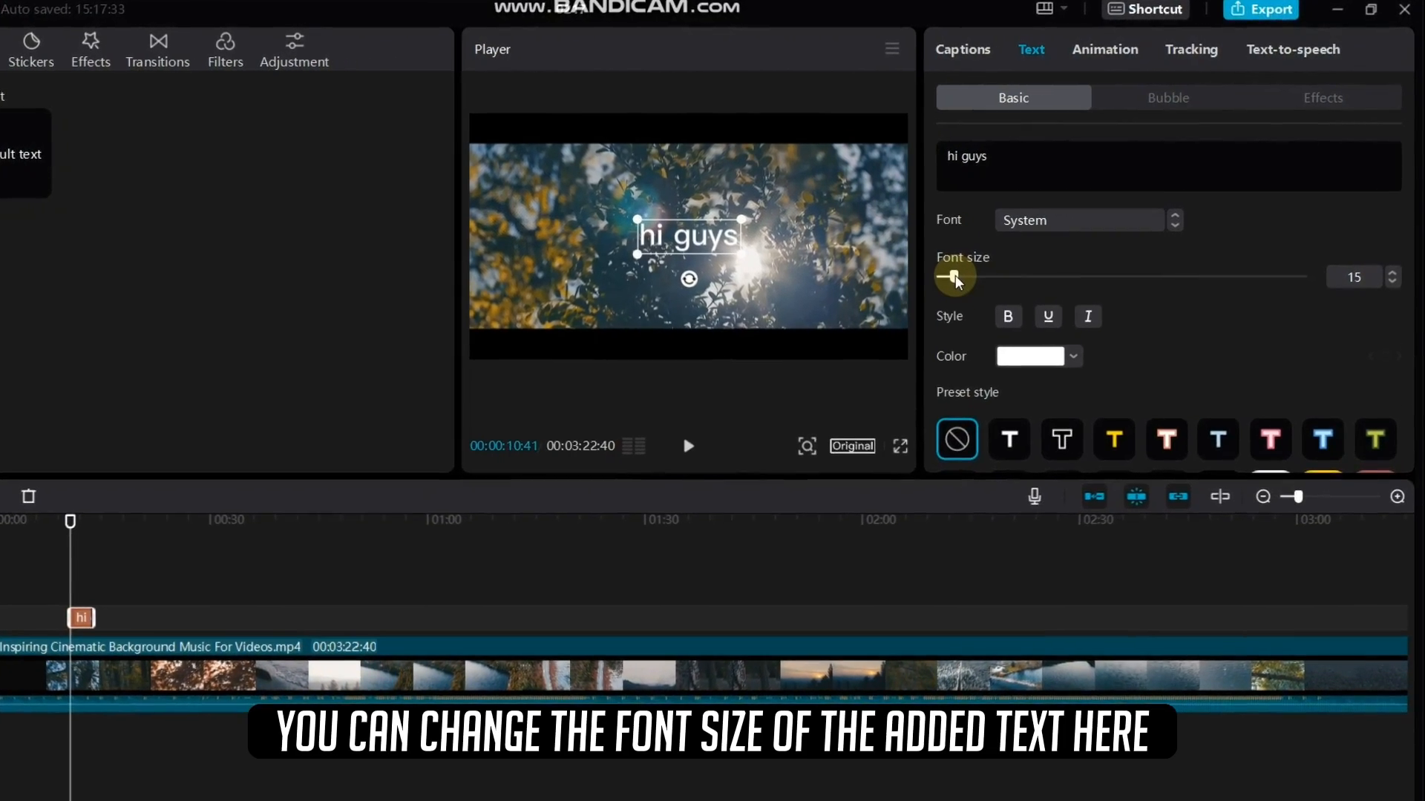
drag(935, 289, 940, 290)
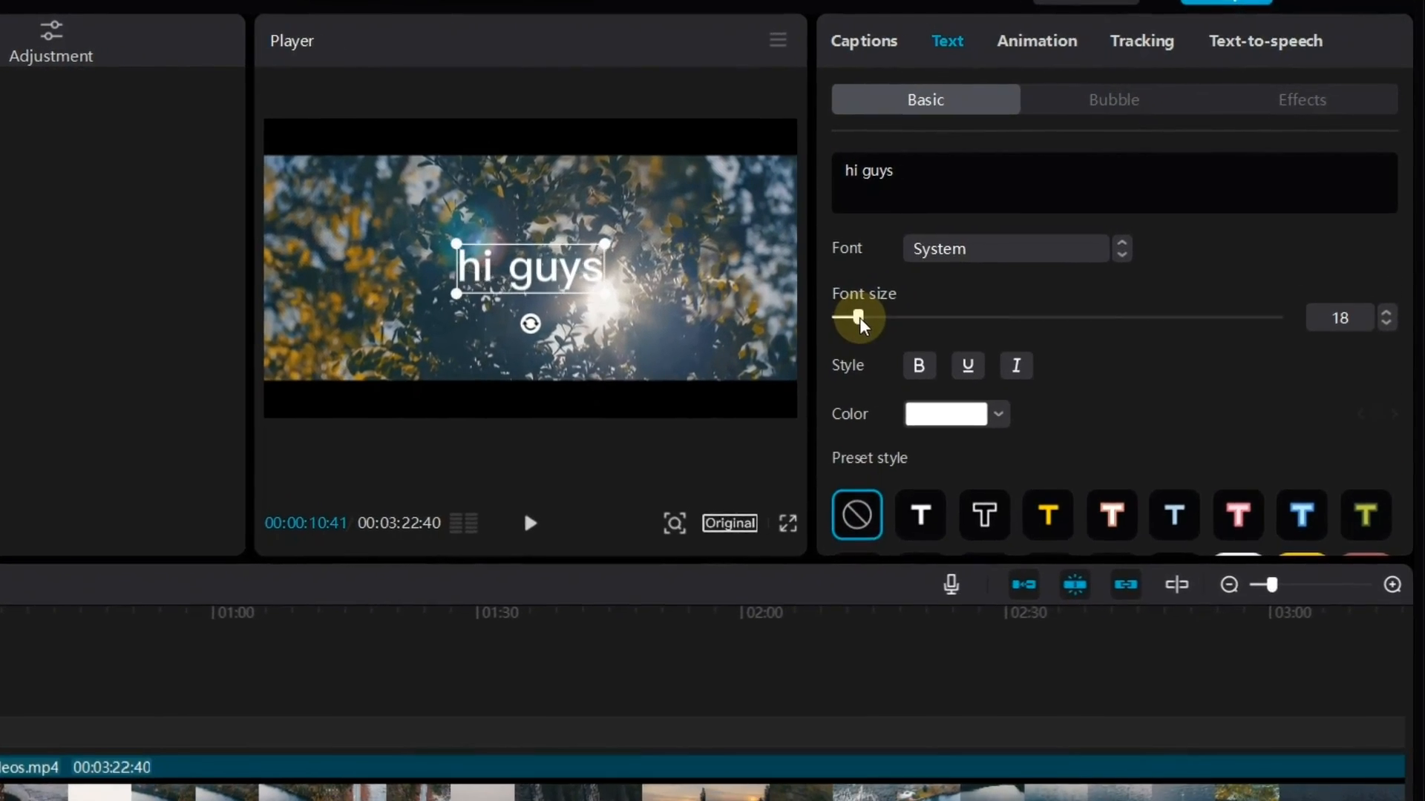
drag(859, 319, 861, 319)
click(1386, 313)
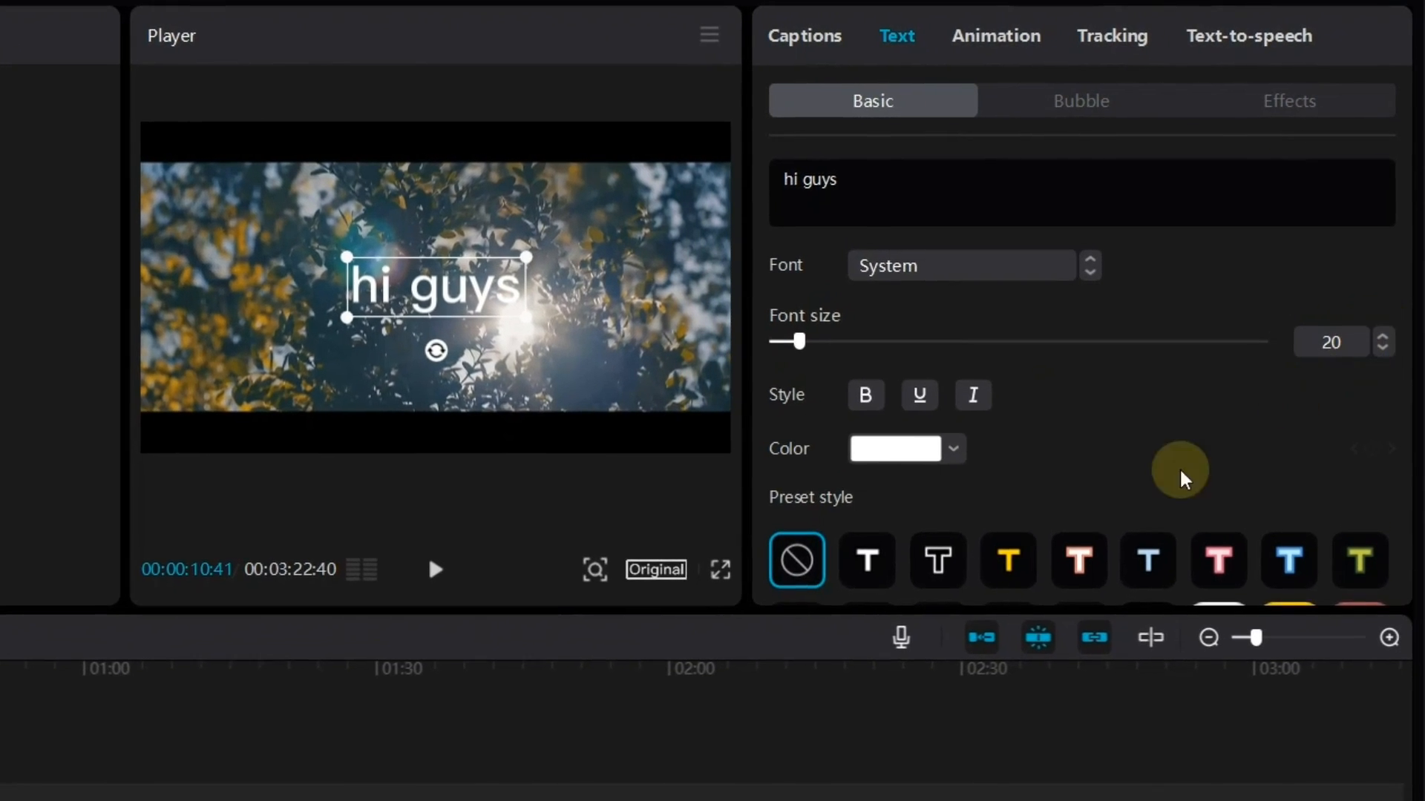
Try the bold, underline and italic styles on the "hi guys" text and switch them off again
click(848, 406)
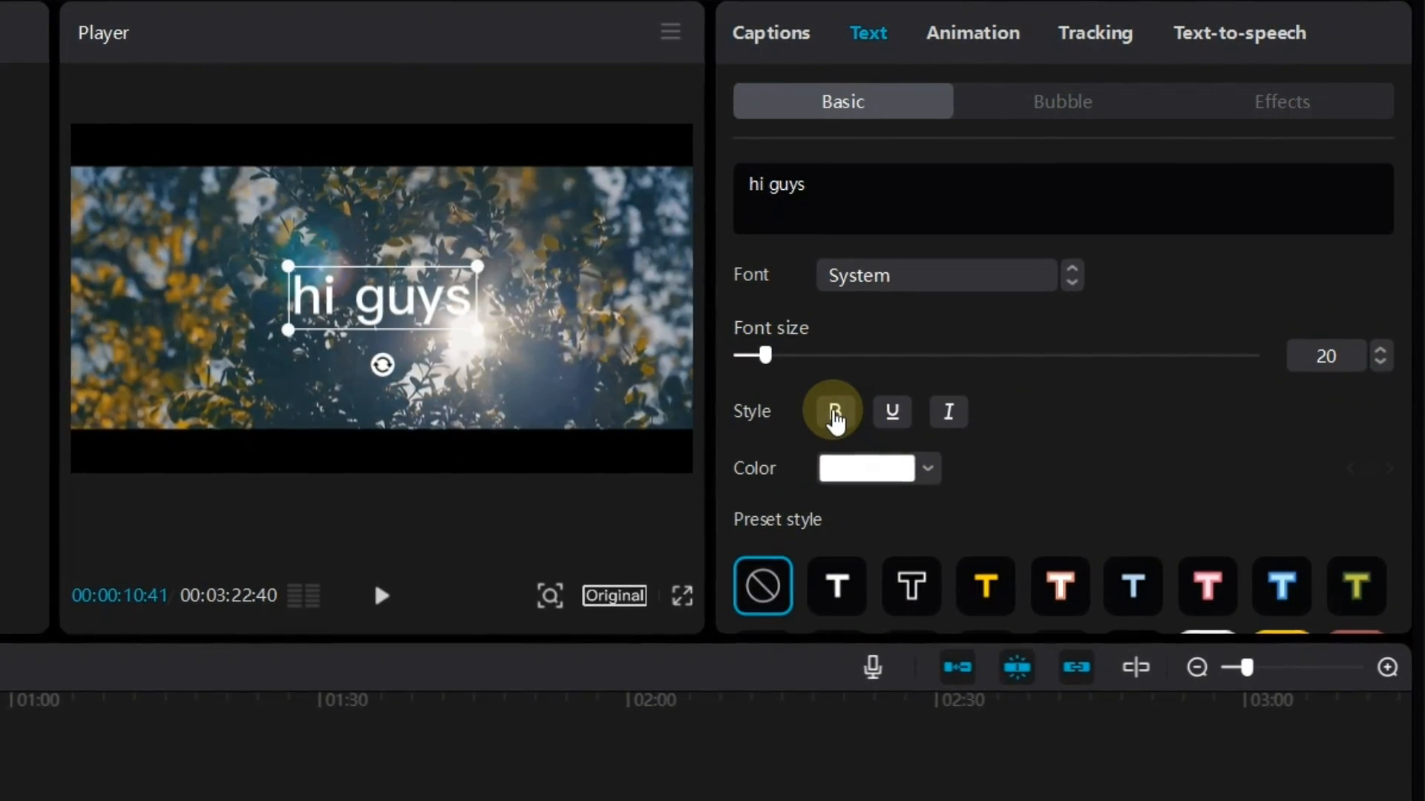
click(894, 412)
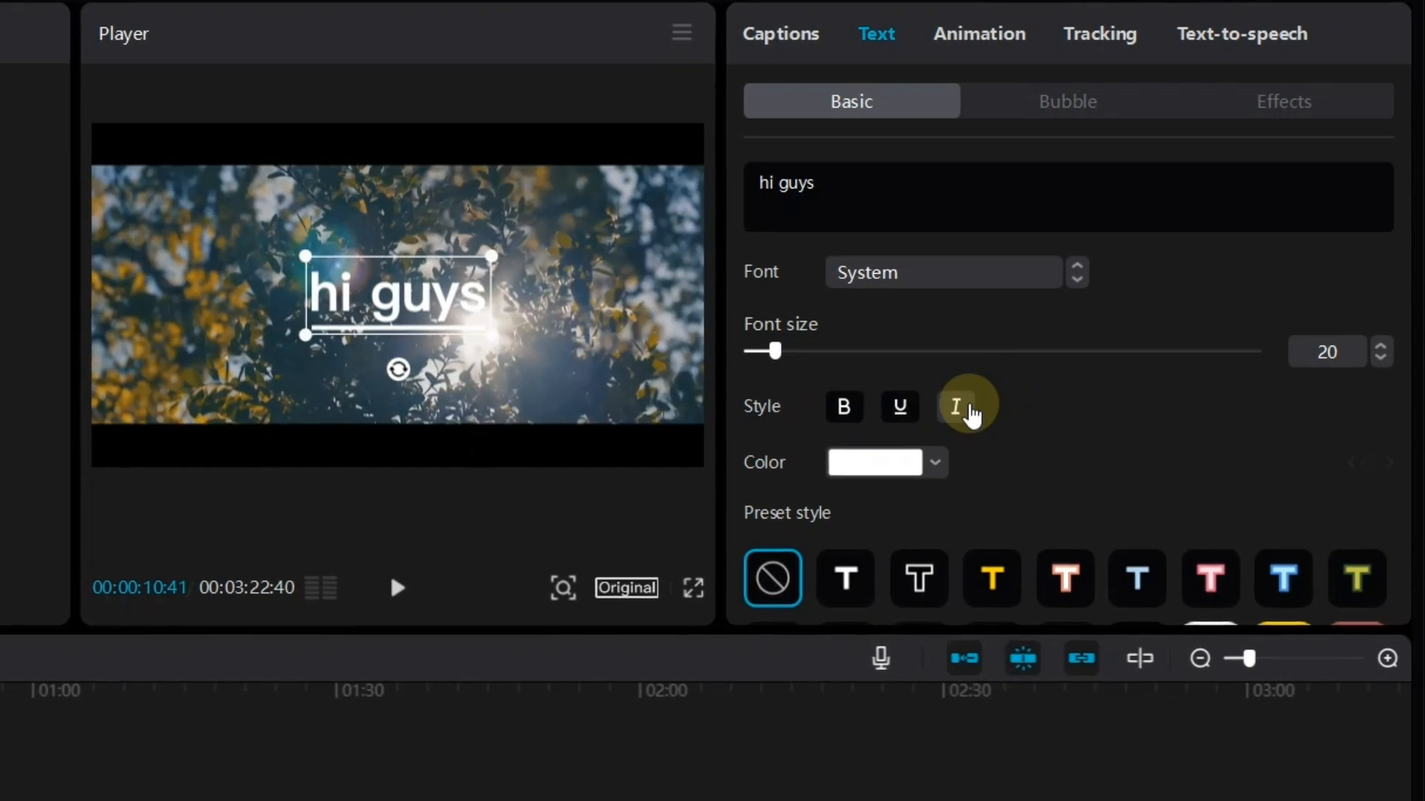
click(957, 407)
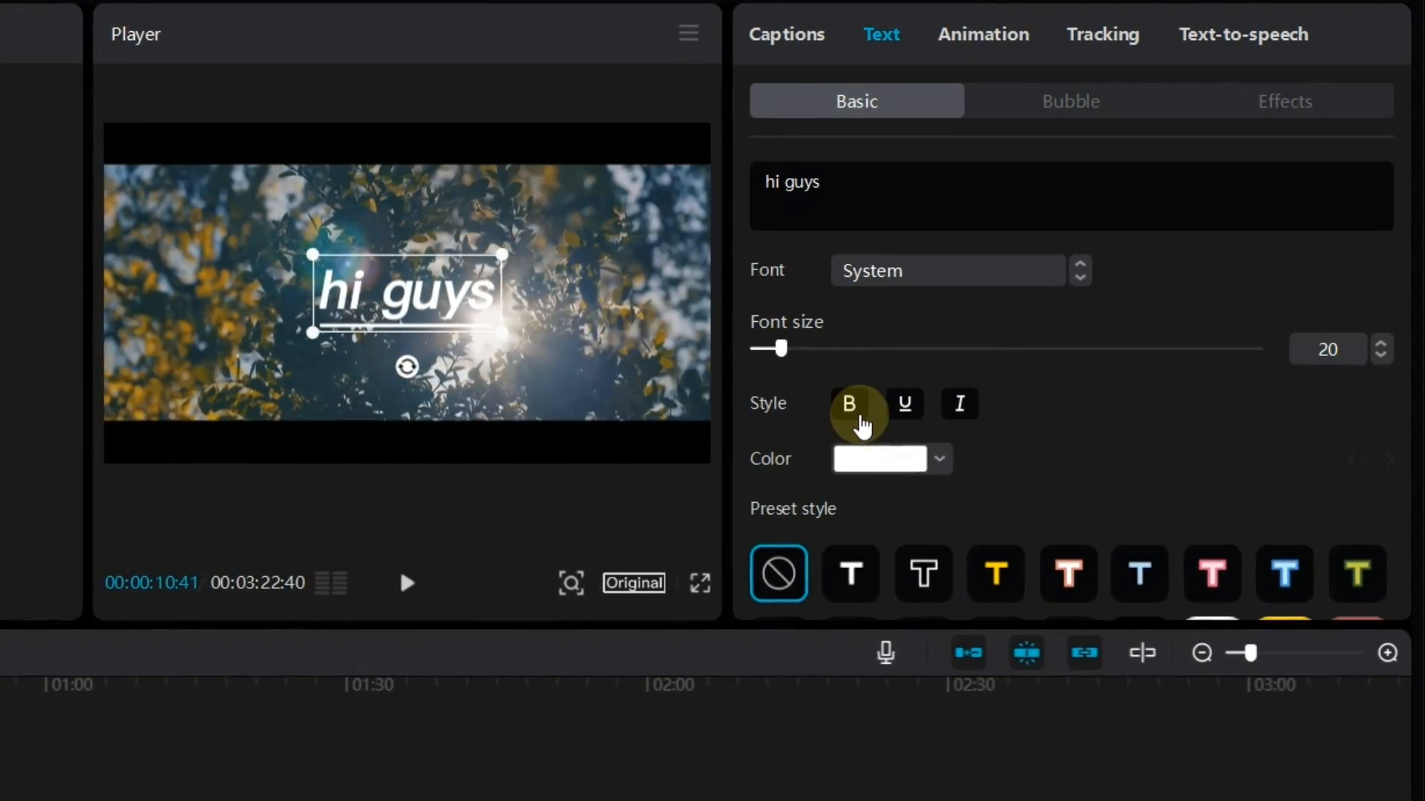
click(859, 409)
click(860, 409)
click(910, 410)
click(965, 399)
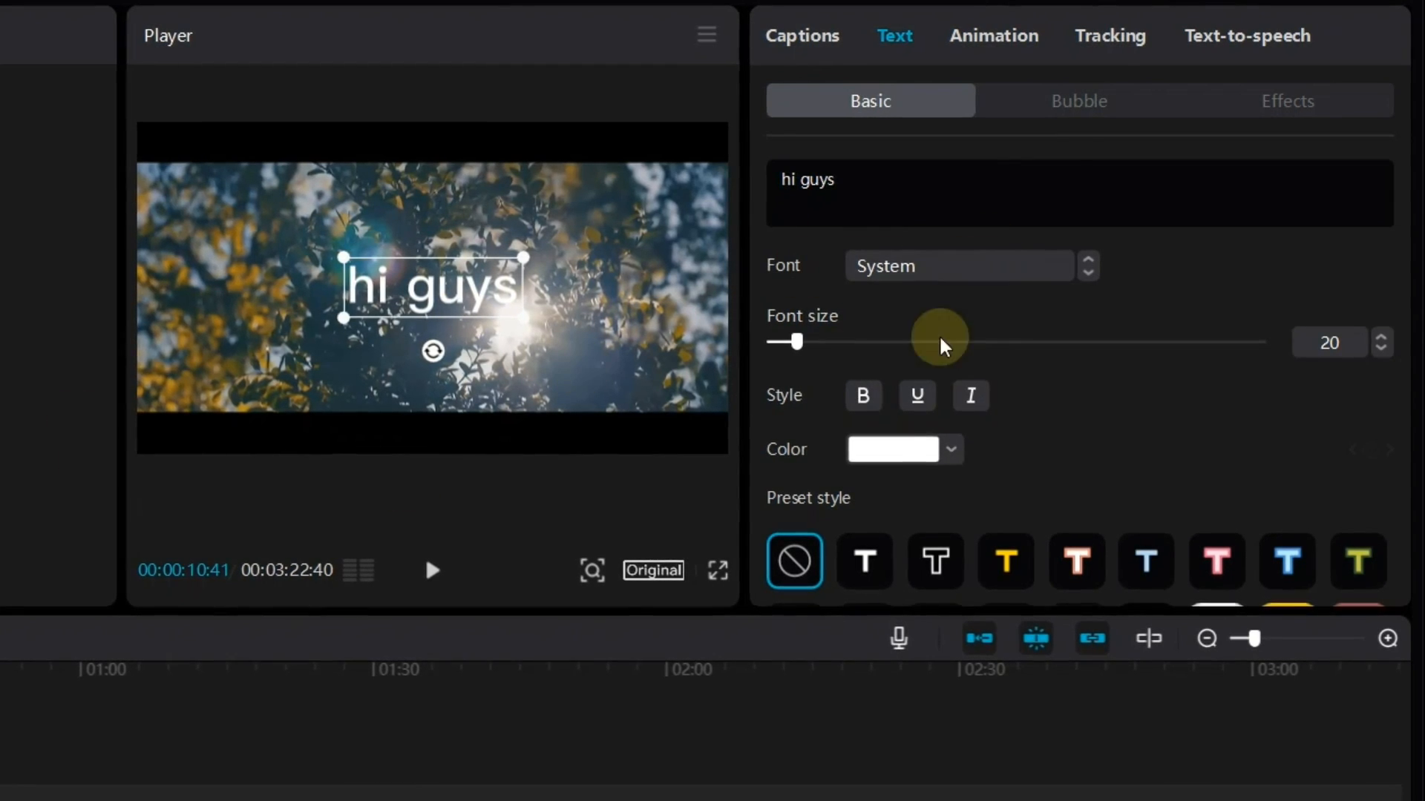
Look through the text's remaining Basic options and its Bubble and Effects presets
scroll(1250, 394, down, 4)
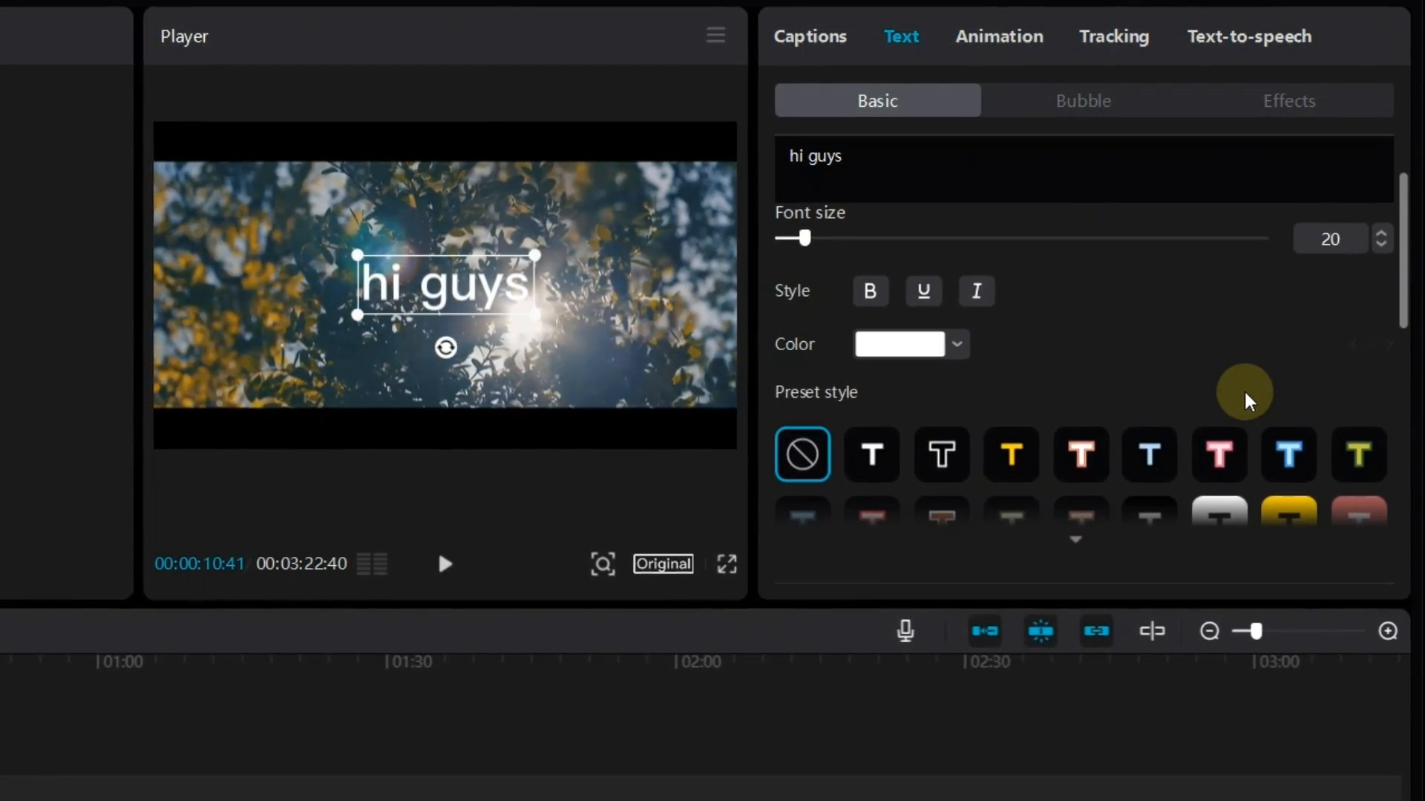
scroll(1242, 434, down, 8)
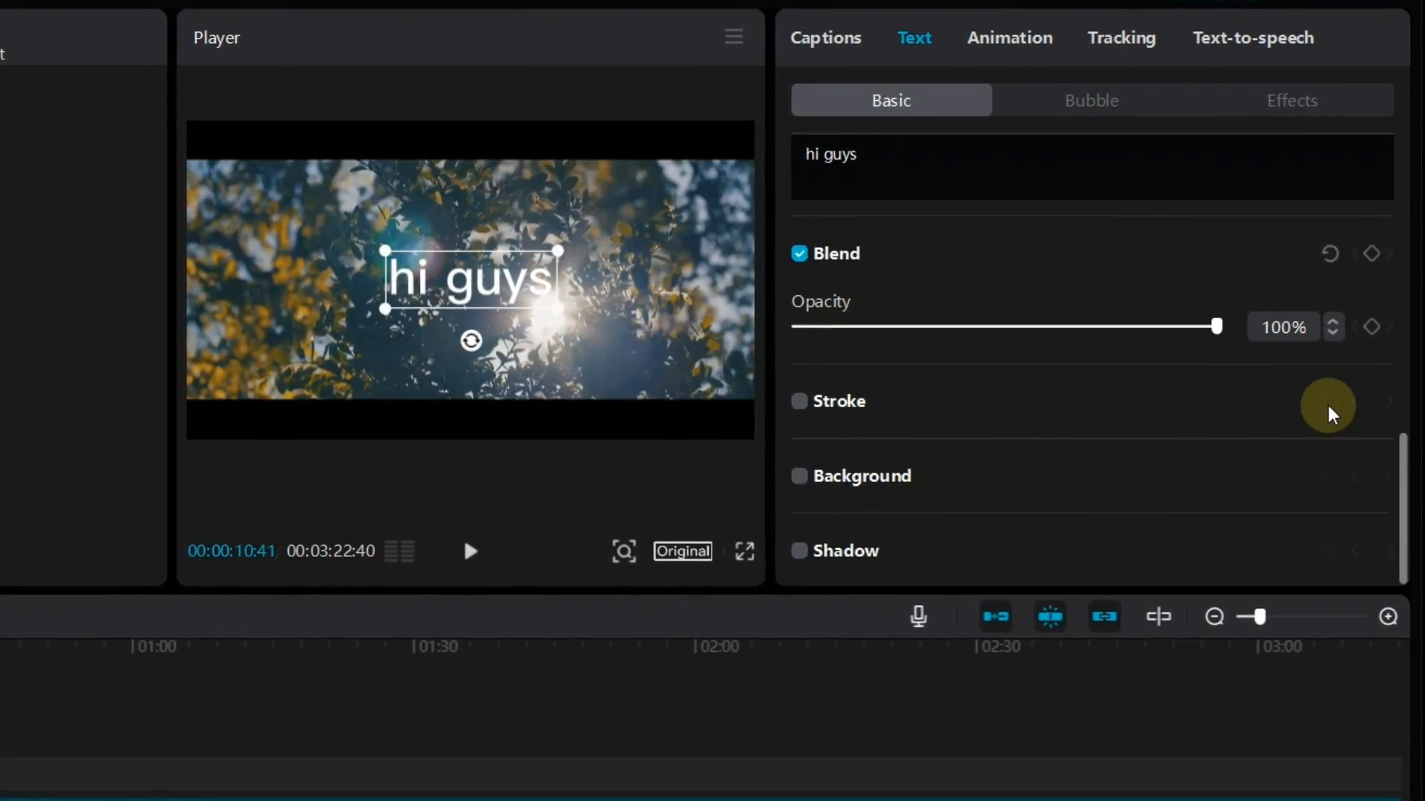
scroll(1133, 362, up, 12)
scroll(1135, 362, up, 5)
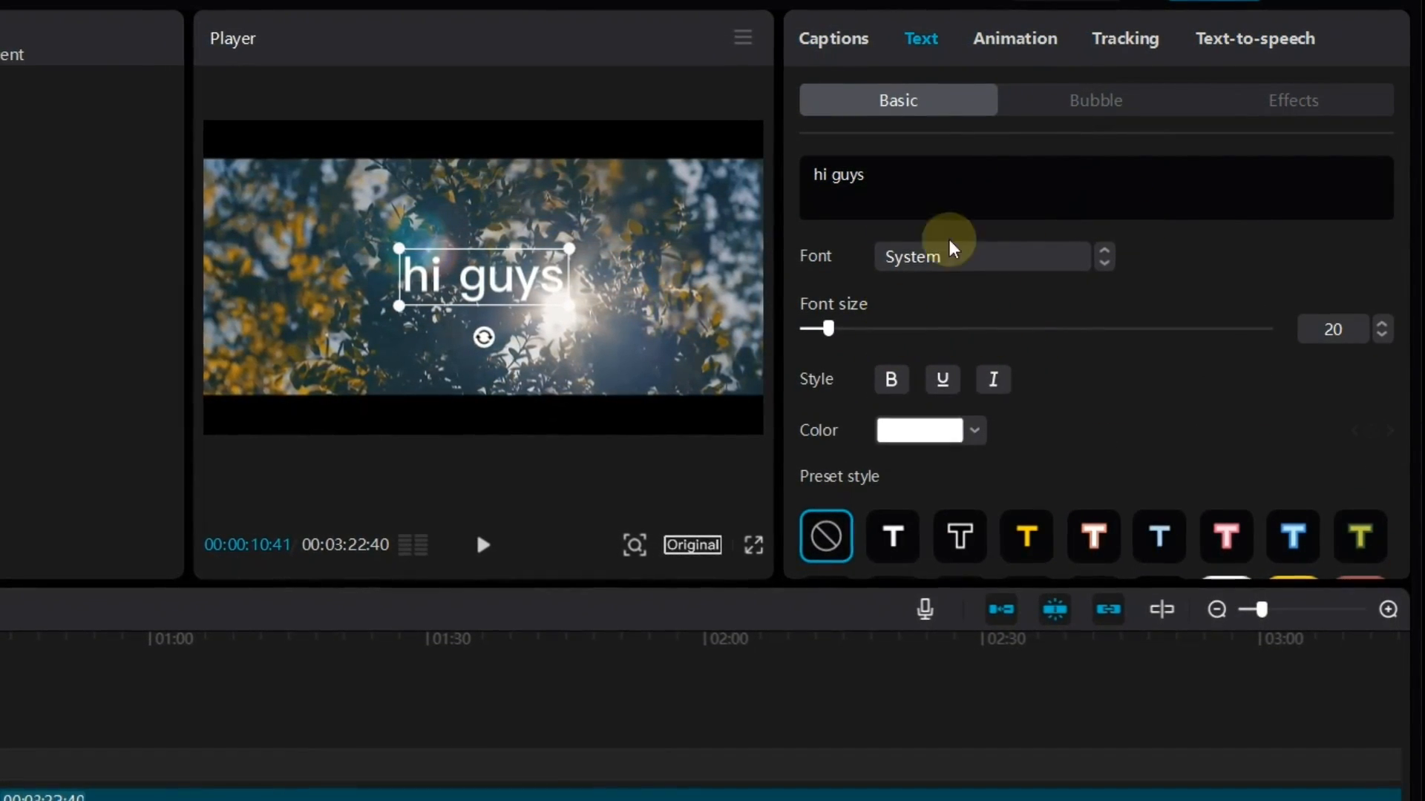
click(1065, 102)
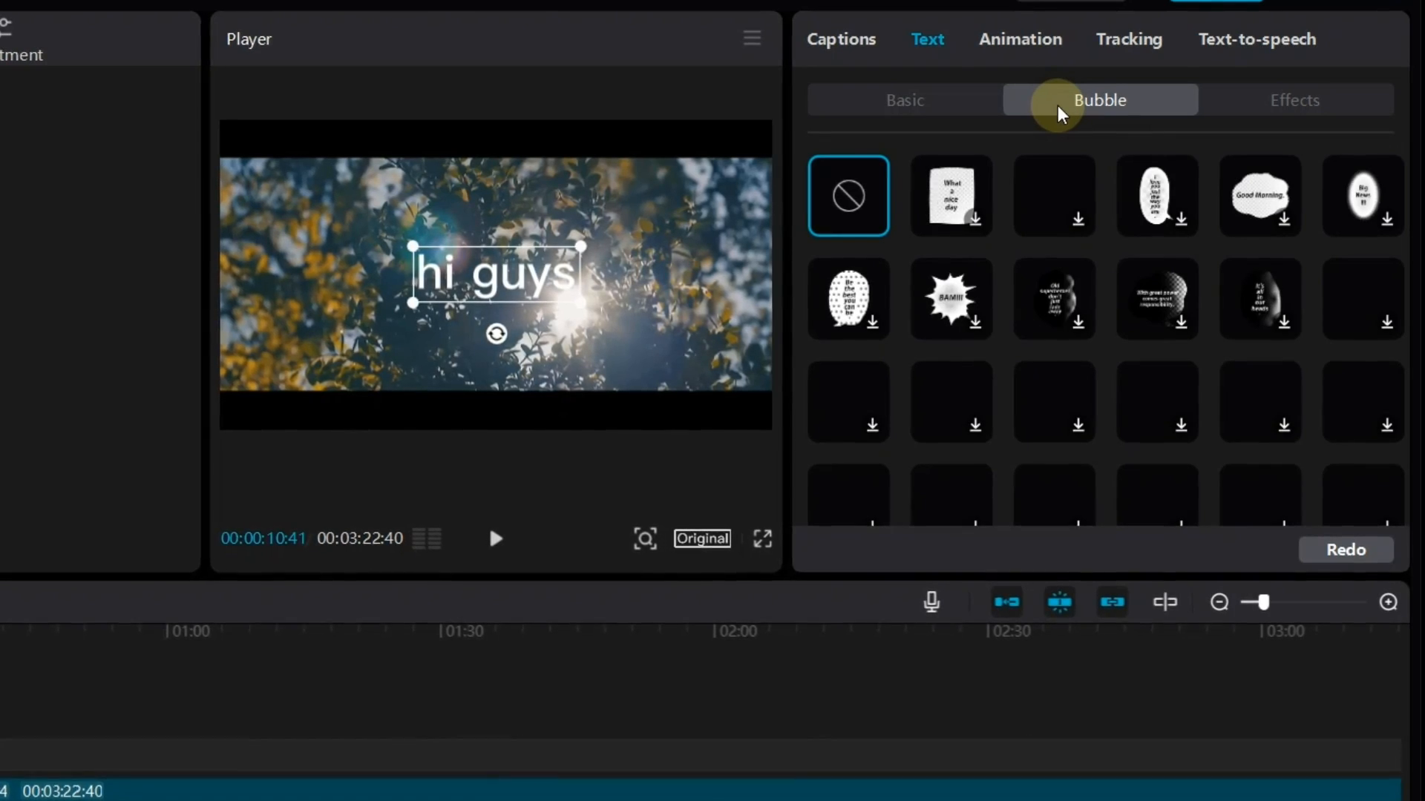
scroll(1039, 259, down, 8)
scroll(1202, 245, up, 5)
scroll(1234, 206, up, 3)
click(1237, 98)
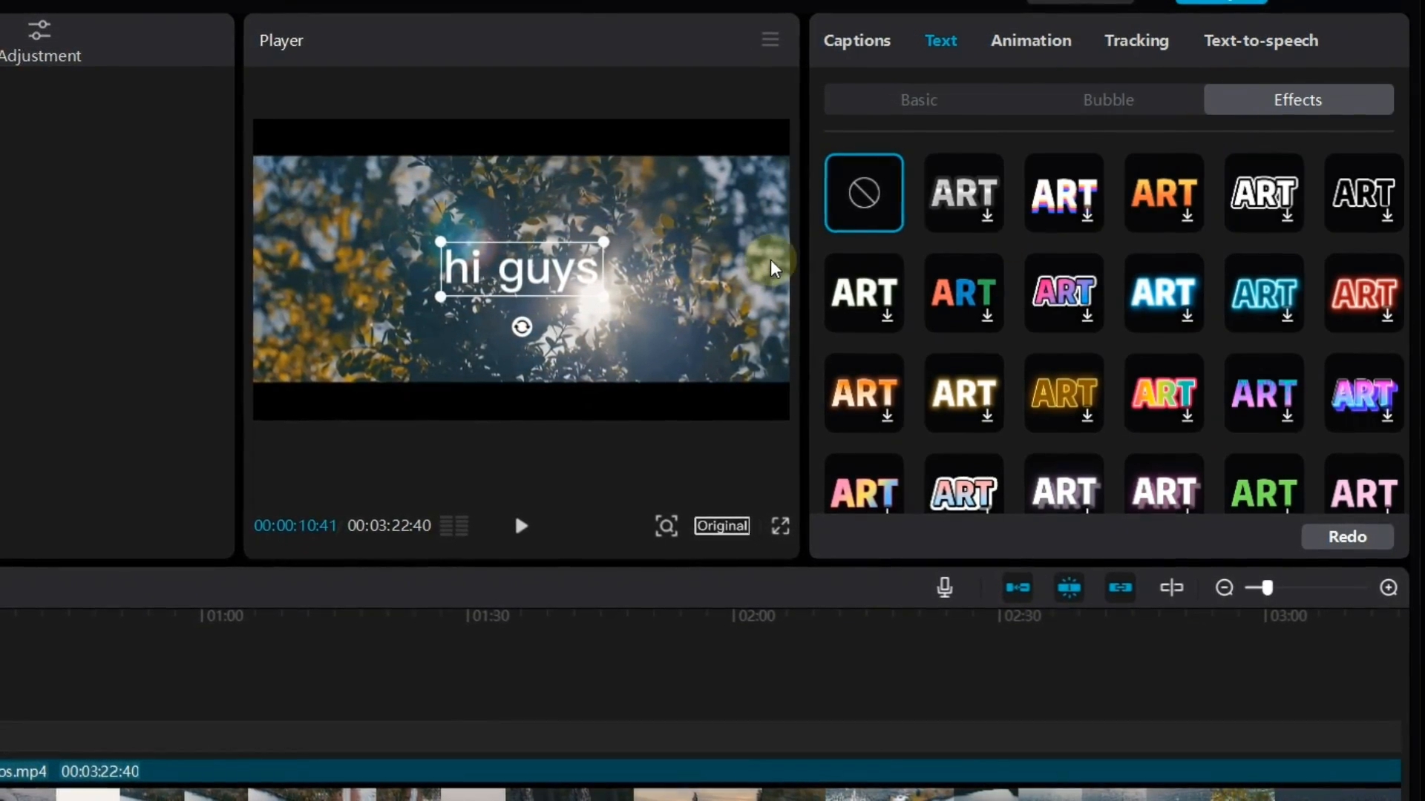
scroll(1336, 408, down, 8)
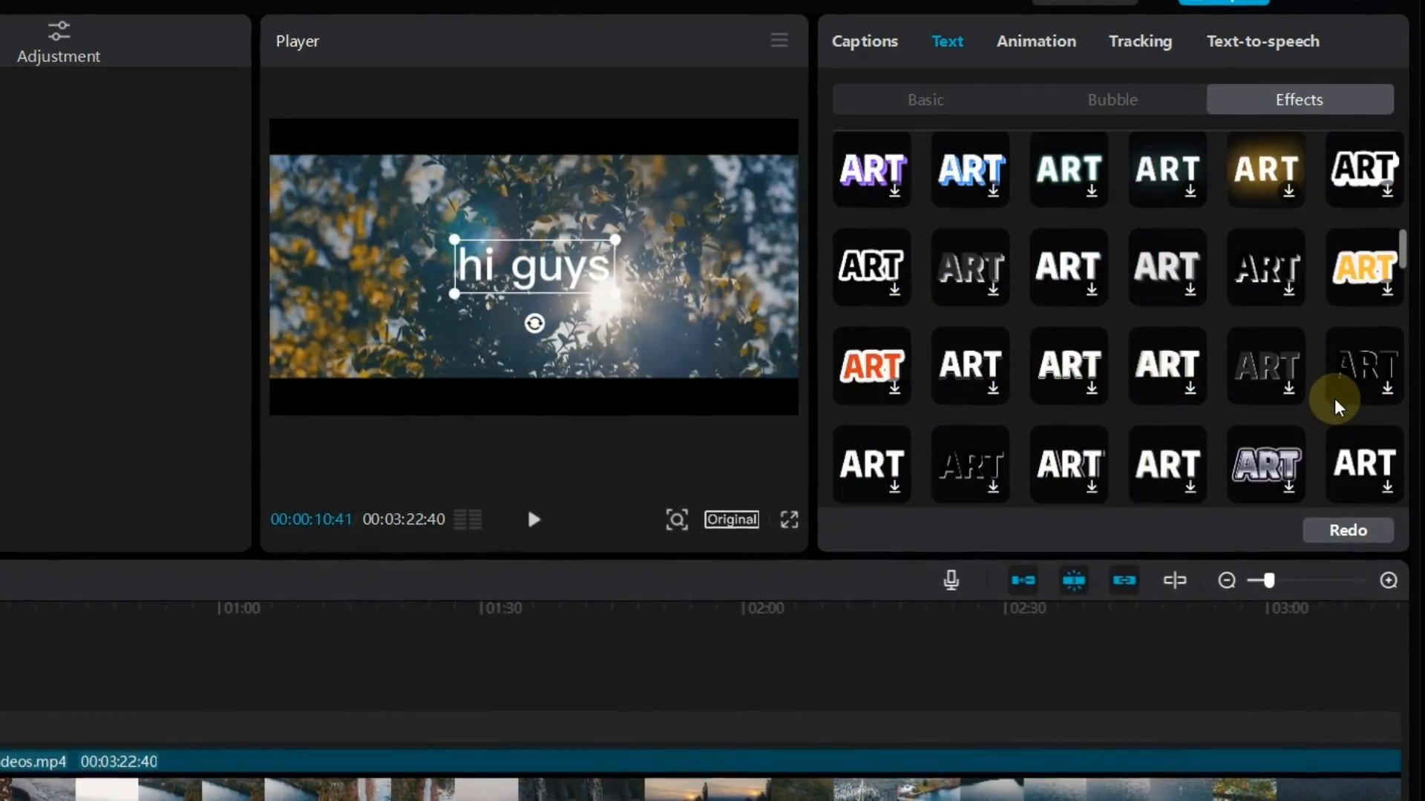
scroll(1217, 375, down, 10)
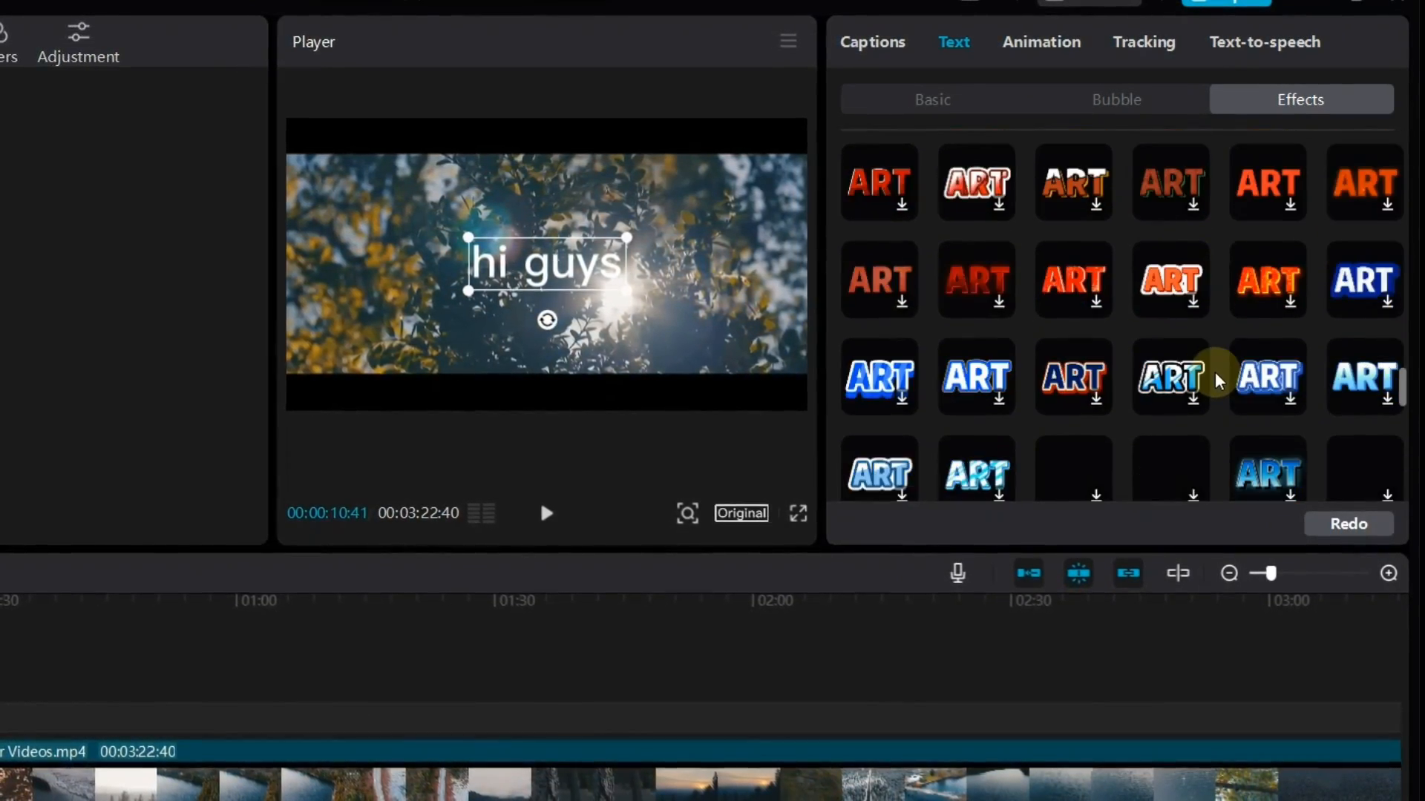
scroll(1217, 375, down, 6)
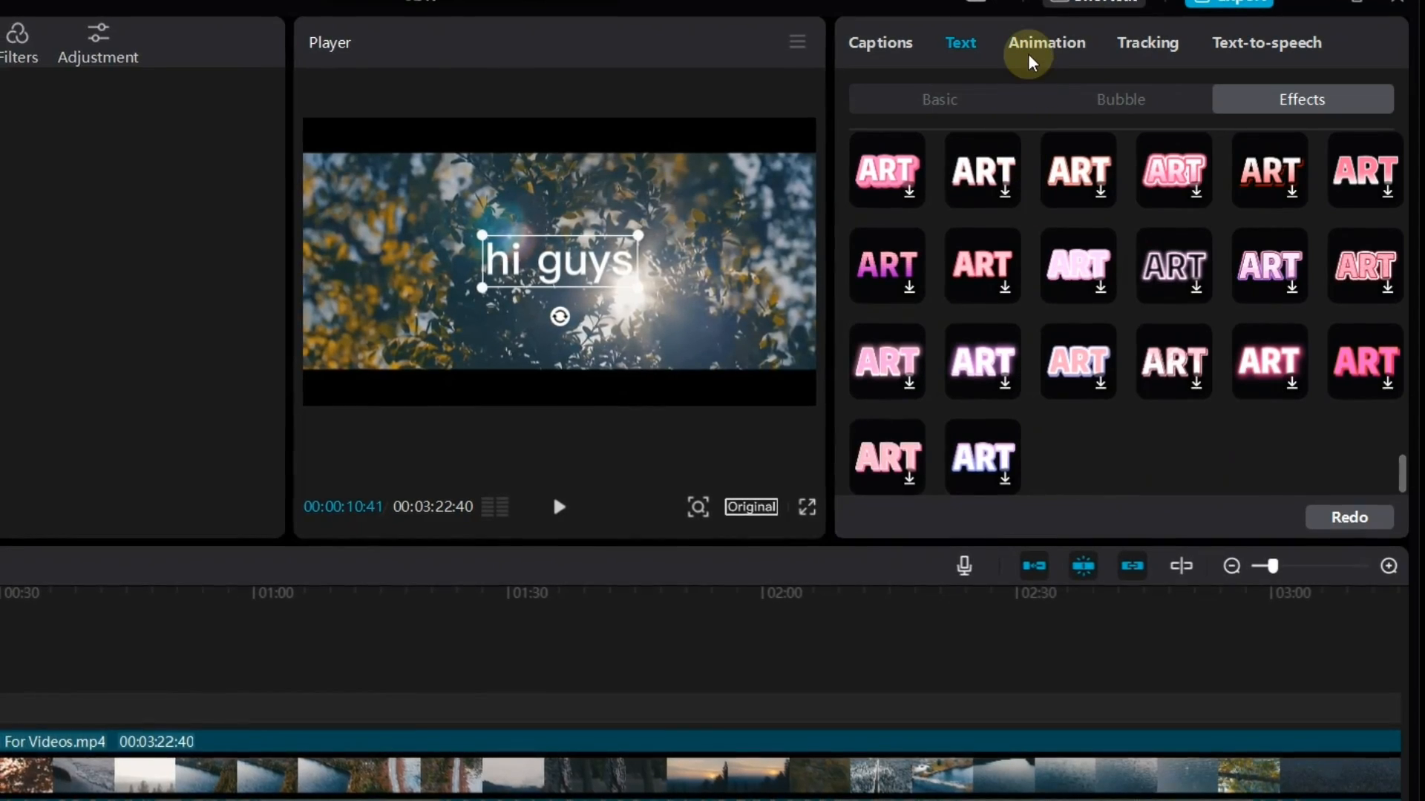
Apply the "Chro...ling" In animation to the "hi guys" text with a duration of 1.0 s
click(1062, 43)
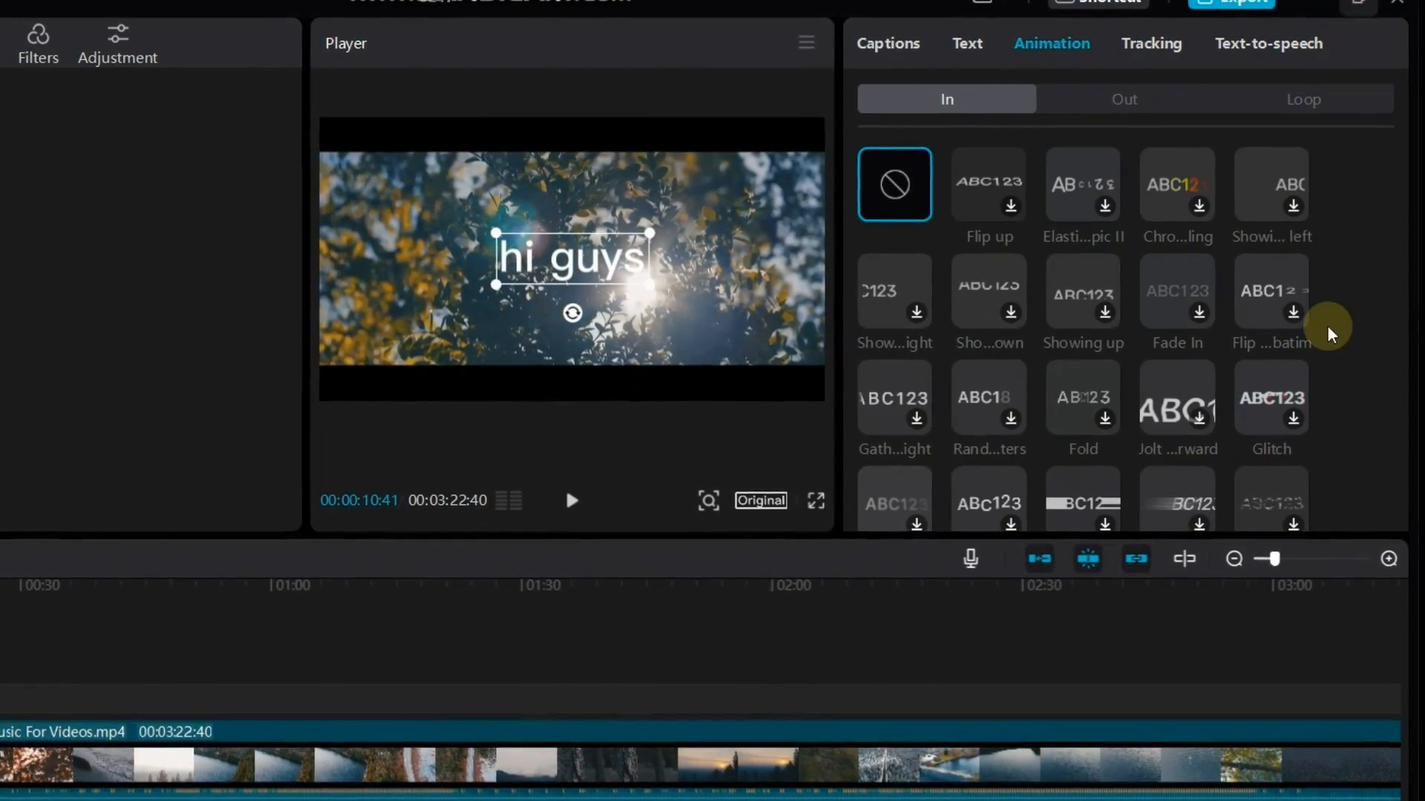
click(1200, 205)
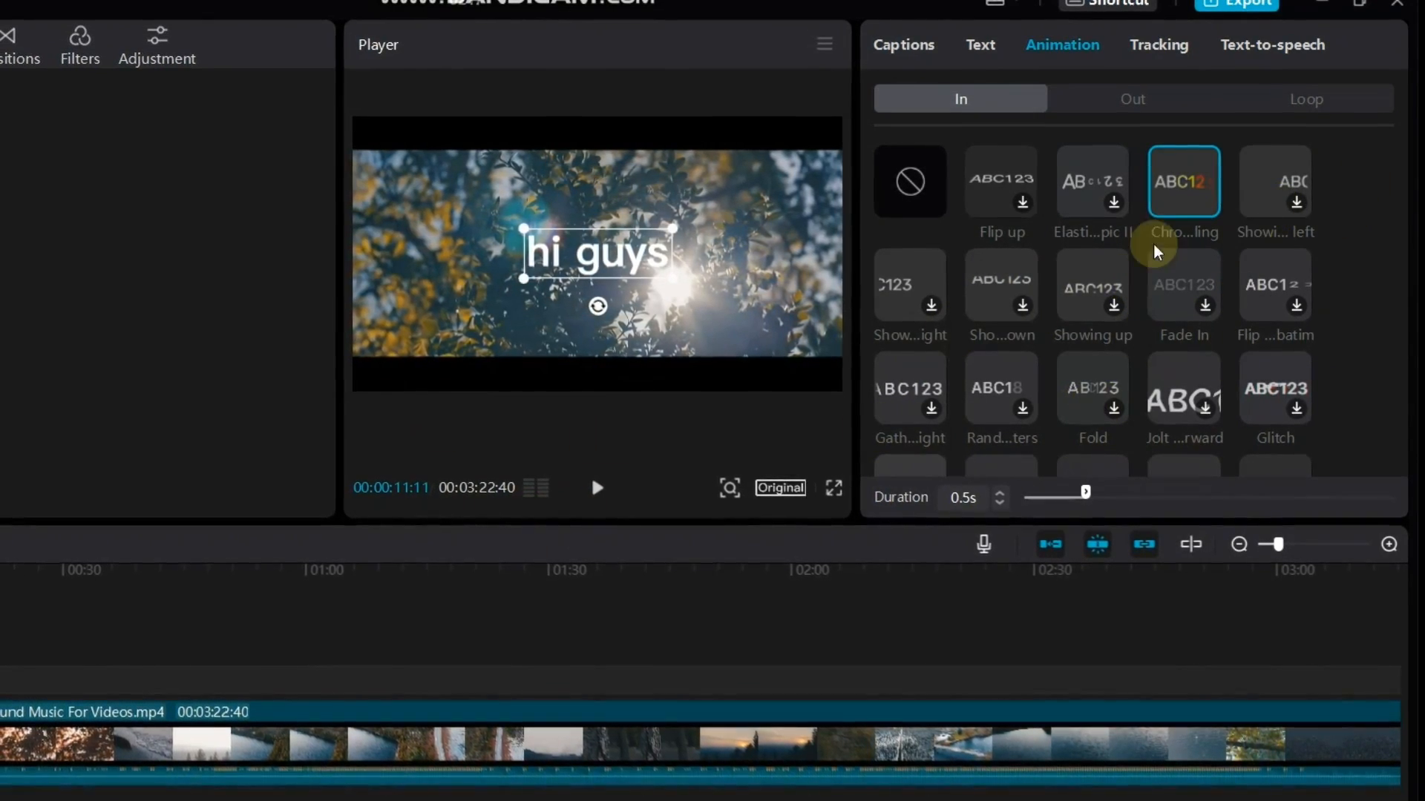
click(1180, 197)
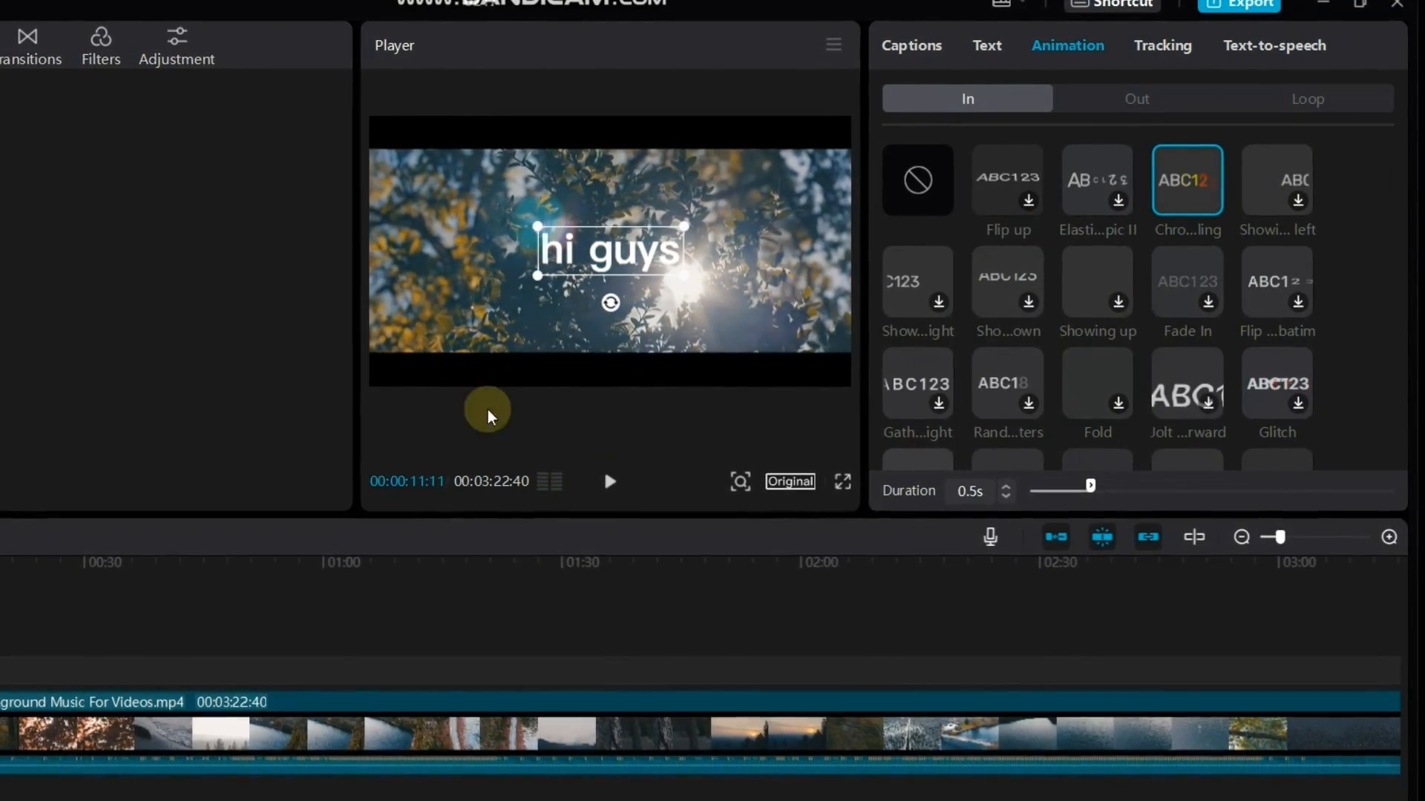
drag(1091, 486, 1160, 484)
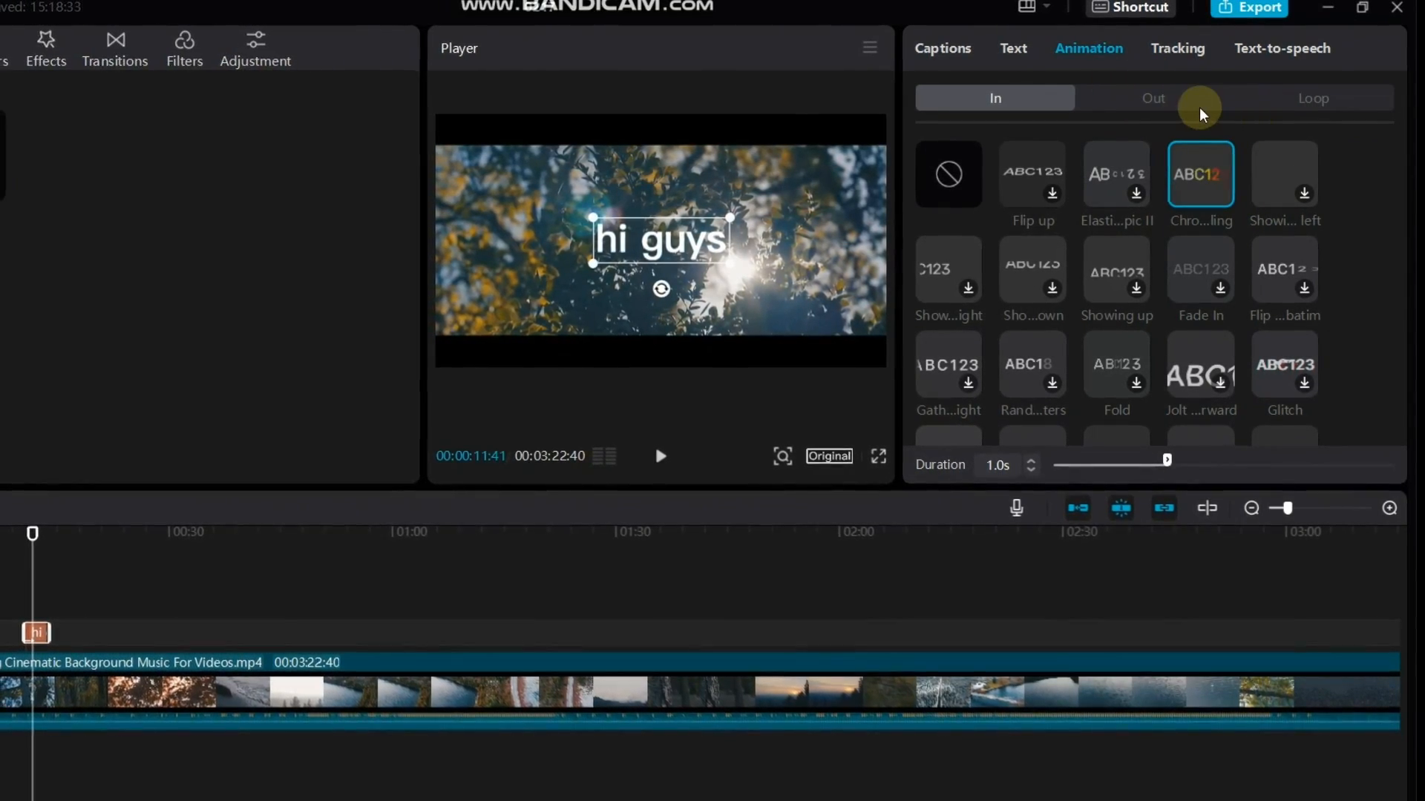
Add the "Chro...ling" Out animation to the text with a 1.0 s duration and browse the other Out presets
click(1154, 95)
click(1212, 196)
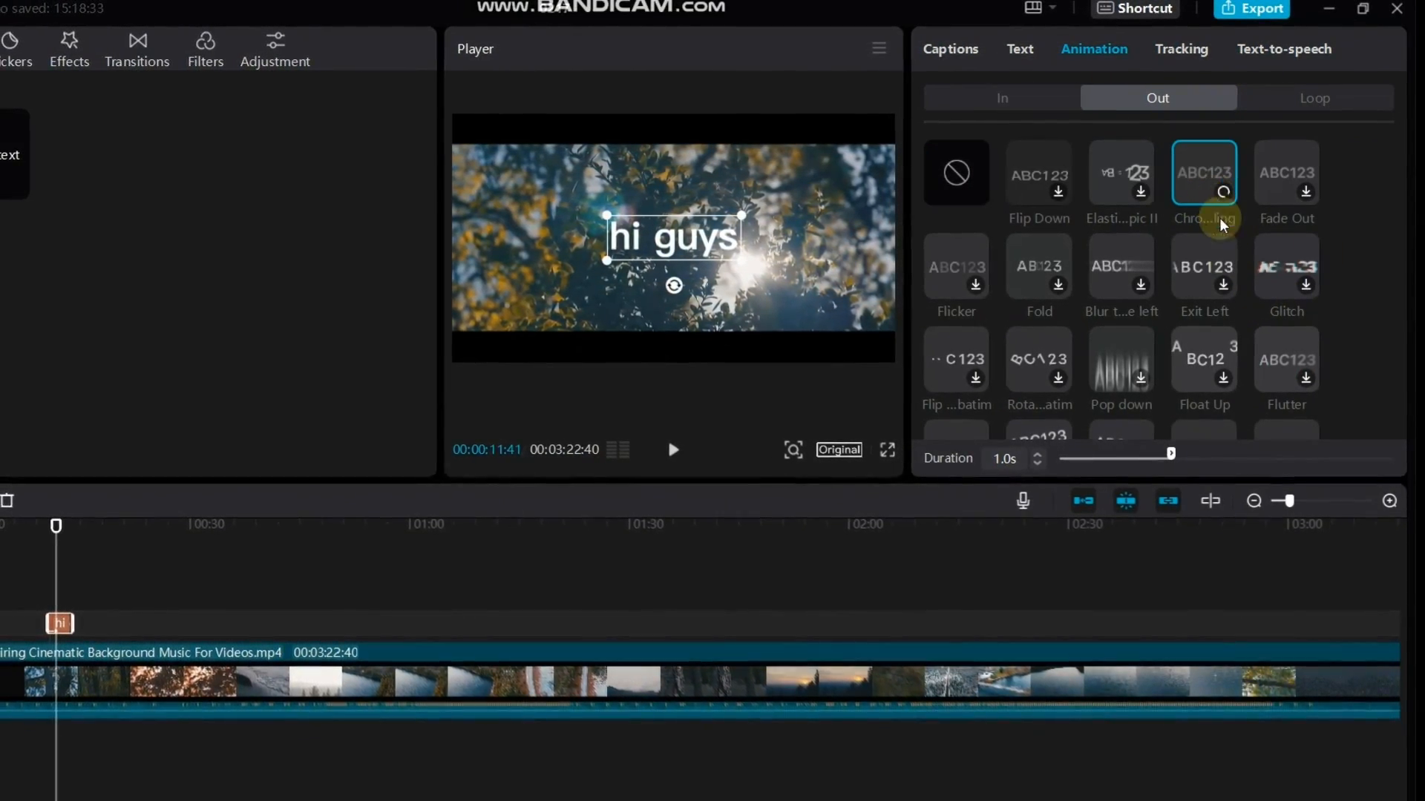
drag(1275, 459, 1239, 451)
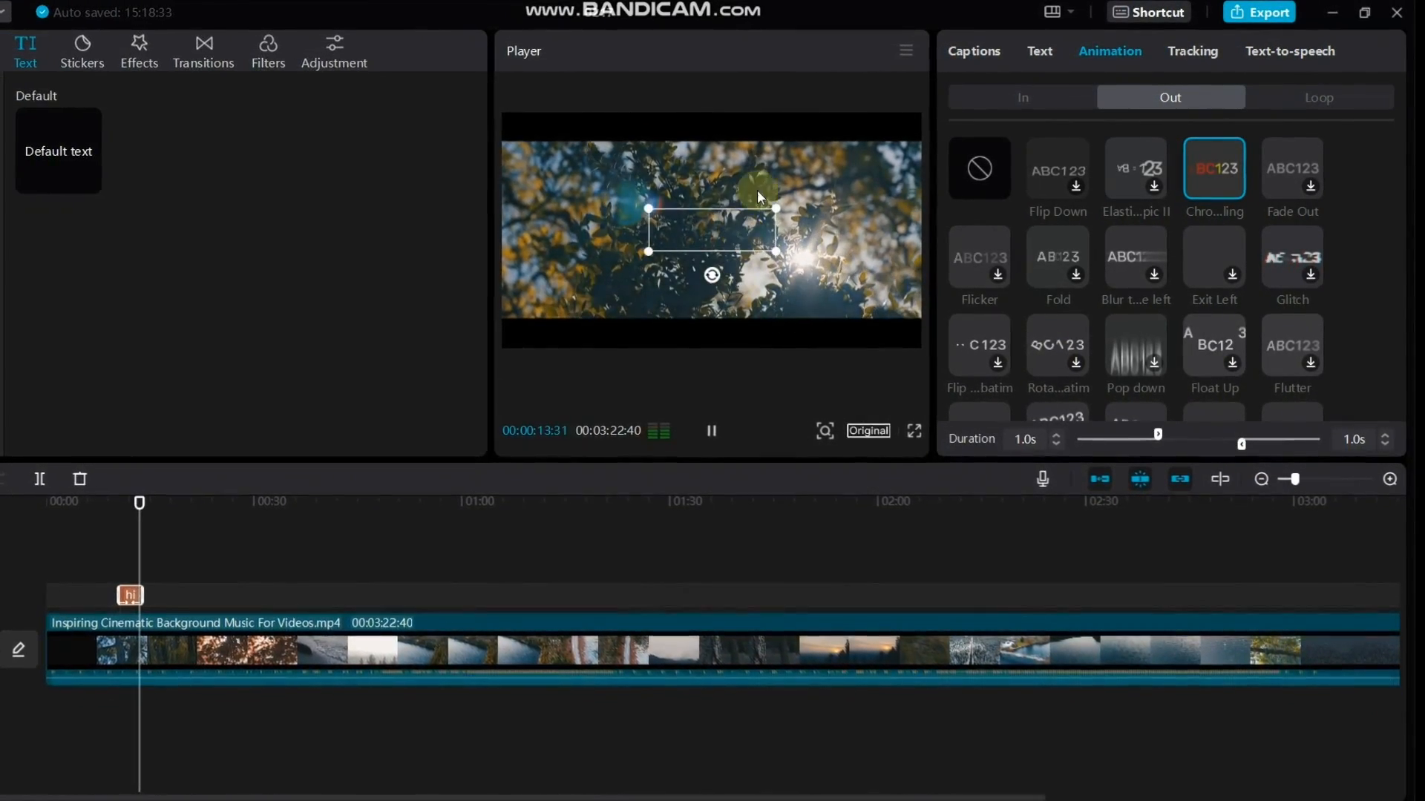
scroll(1158, 337, down, 3)
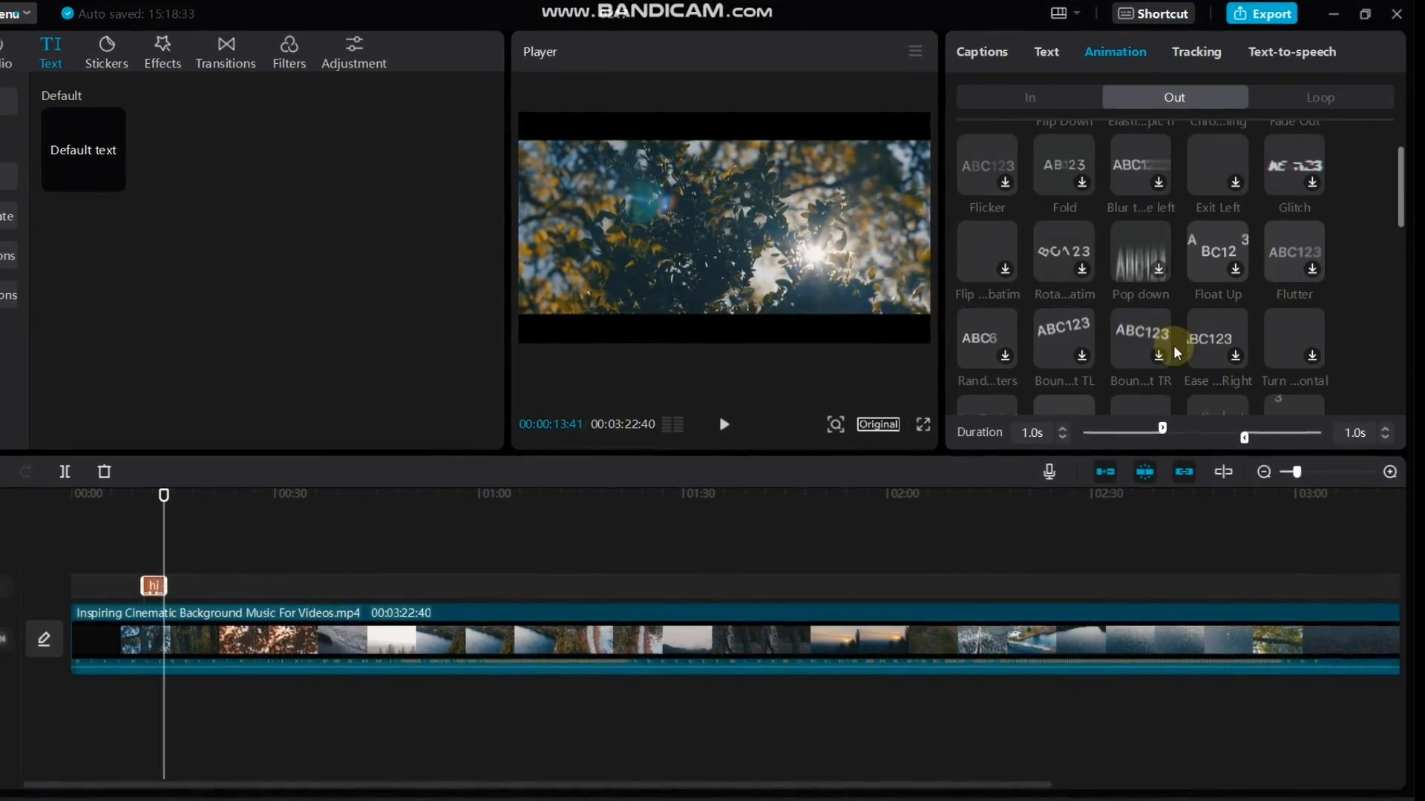
scroll(1157, 259, up, 3)
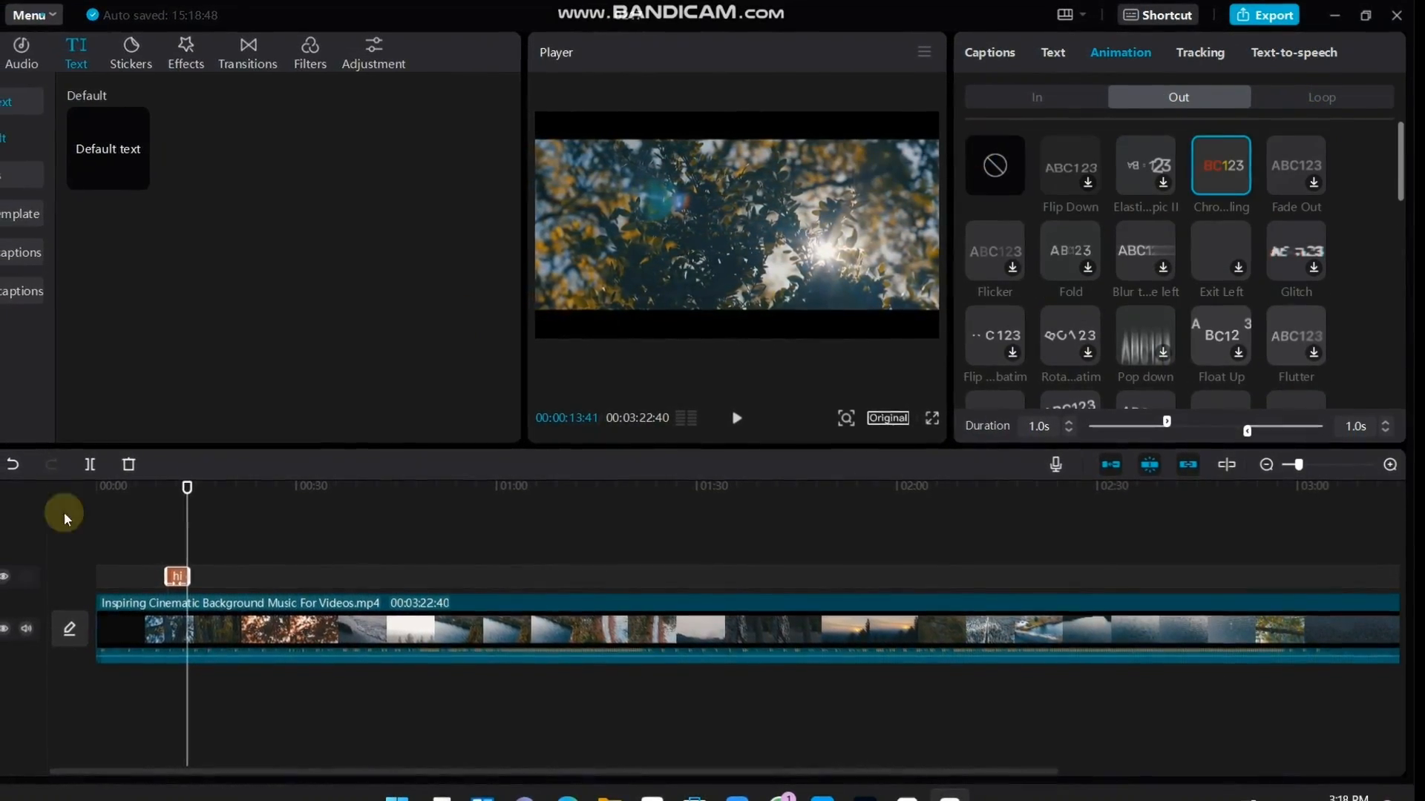
Lengthen the "hi guys" text clip on the timeline so that it ends at about 00:18
drag(194, 575, 236, 567)
key(space)
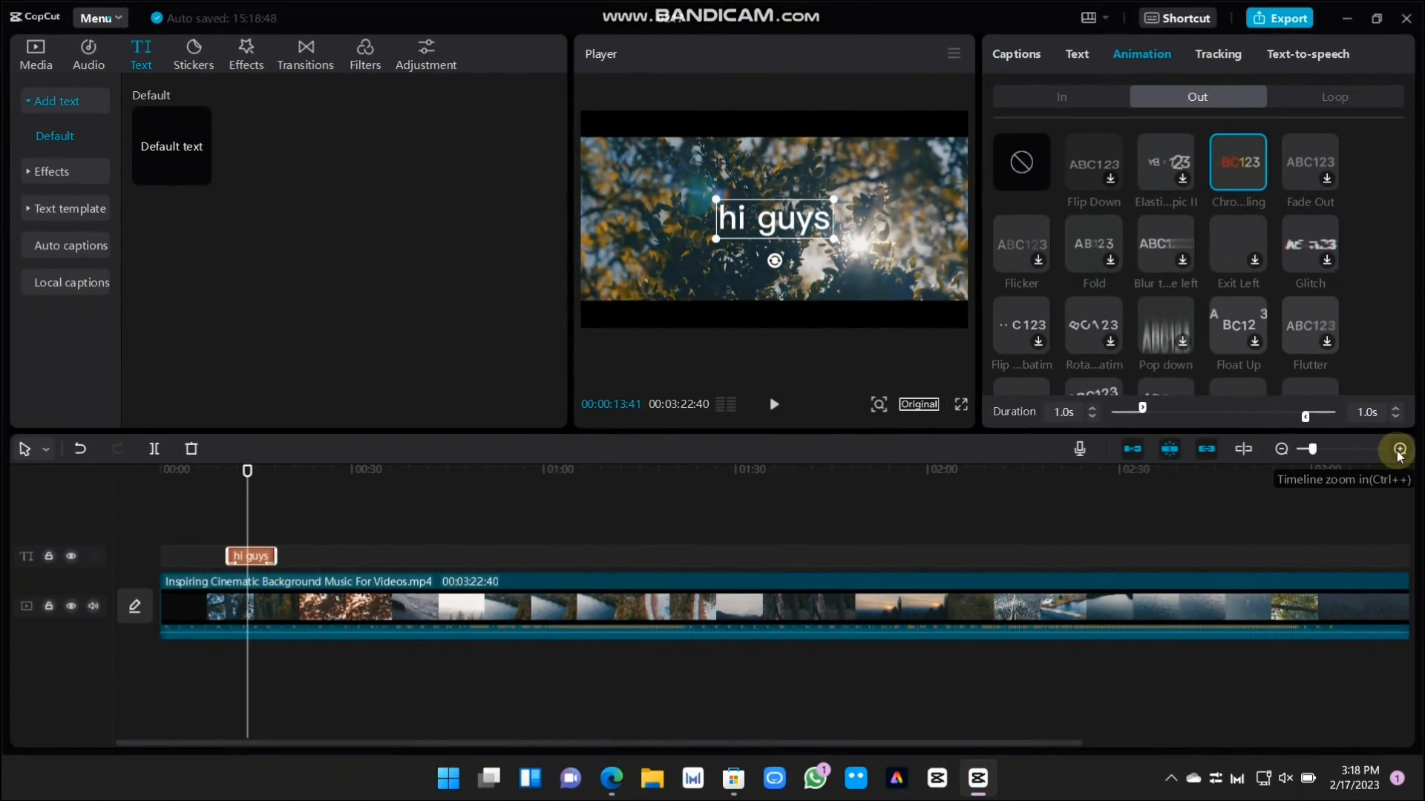
click(1399, 450)
click(1400, 450)
click(1400, 449)
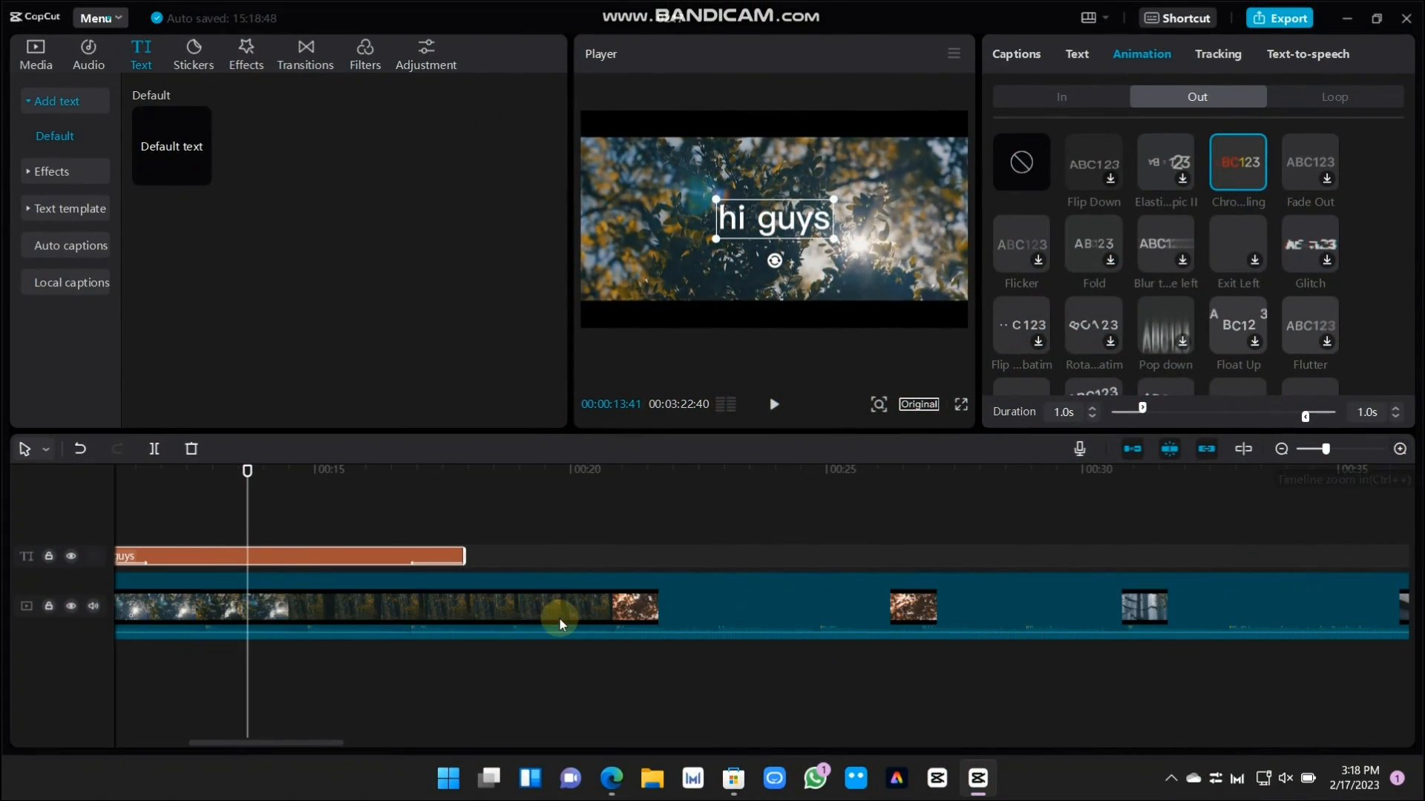
Move the playhead to about 00:08, deselect the text clip, and look through the Trending stickers
drag(235, 475, 704, 614)
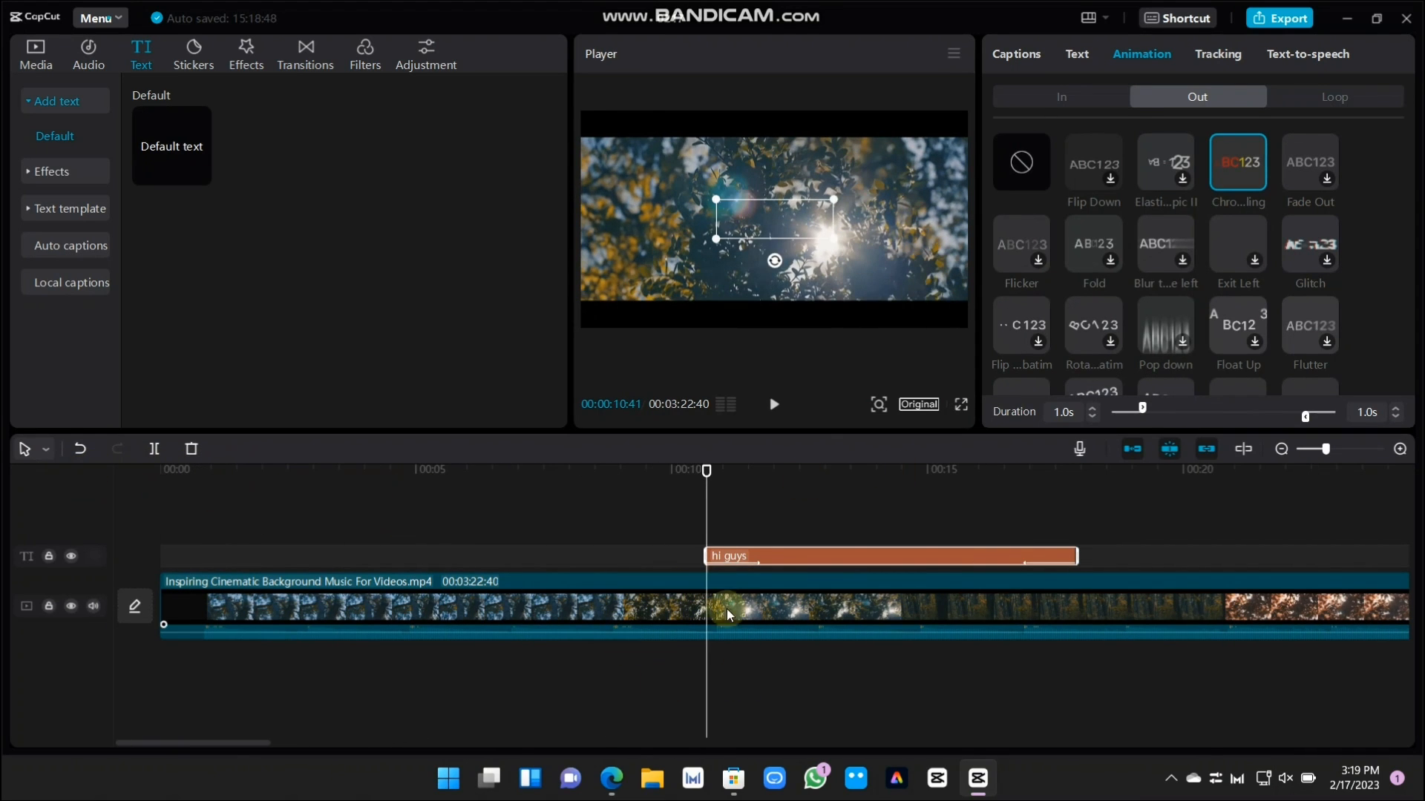
click(599, 672)
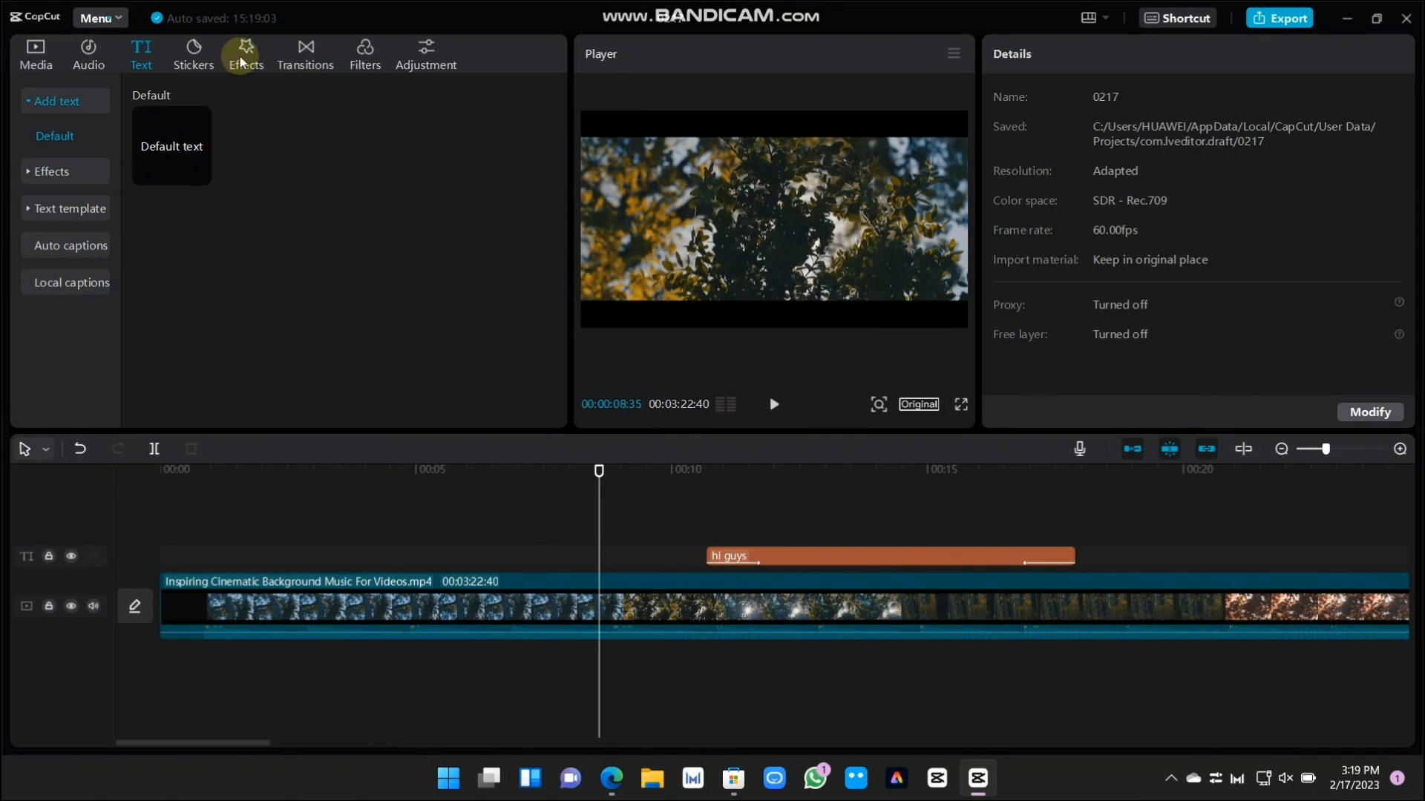
click(195, 56)
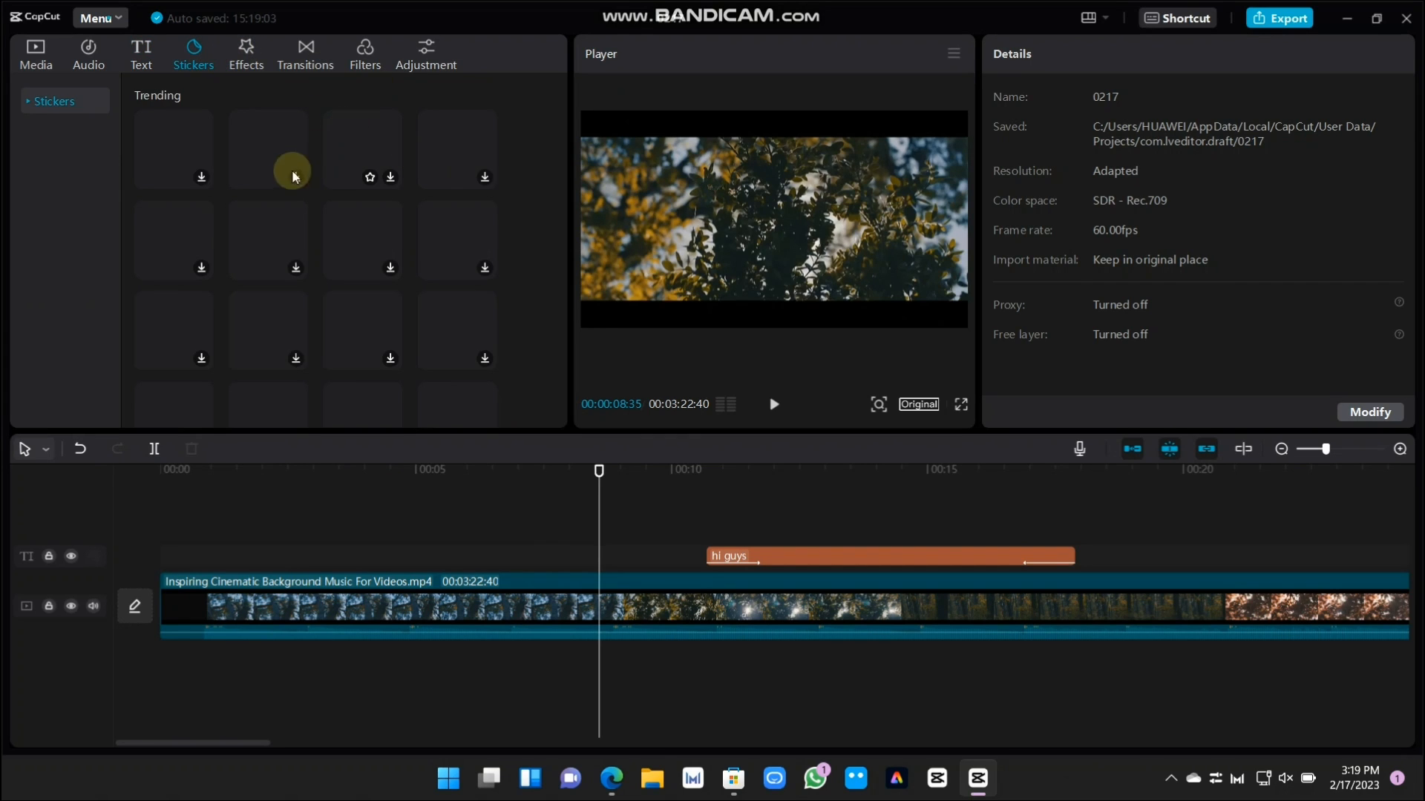
scroll(402, 238, down, 10)
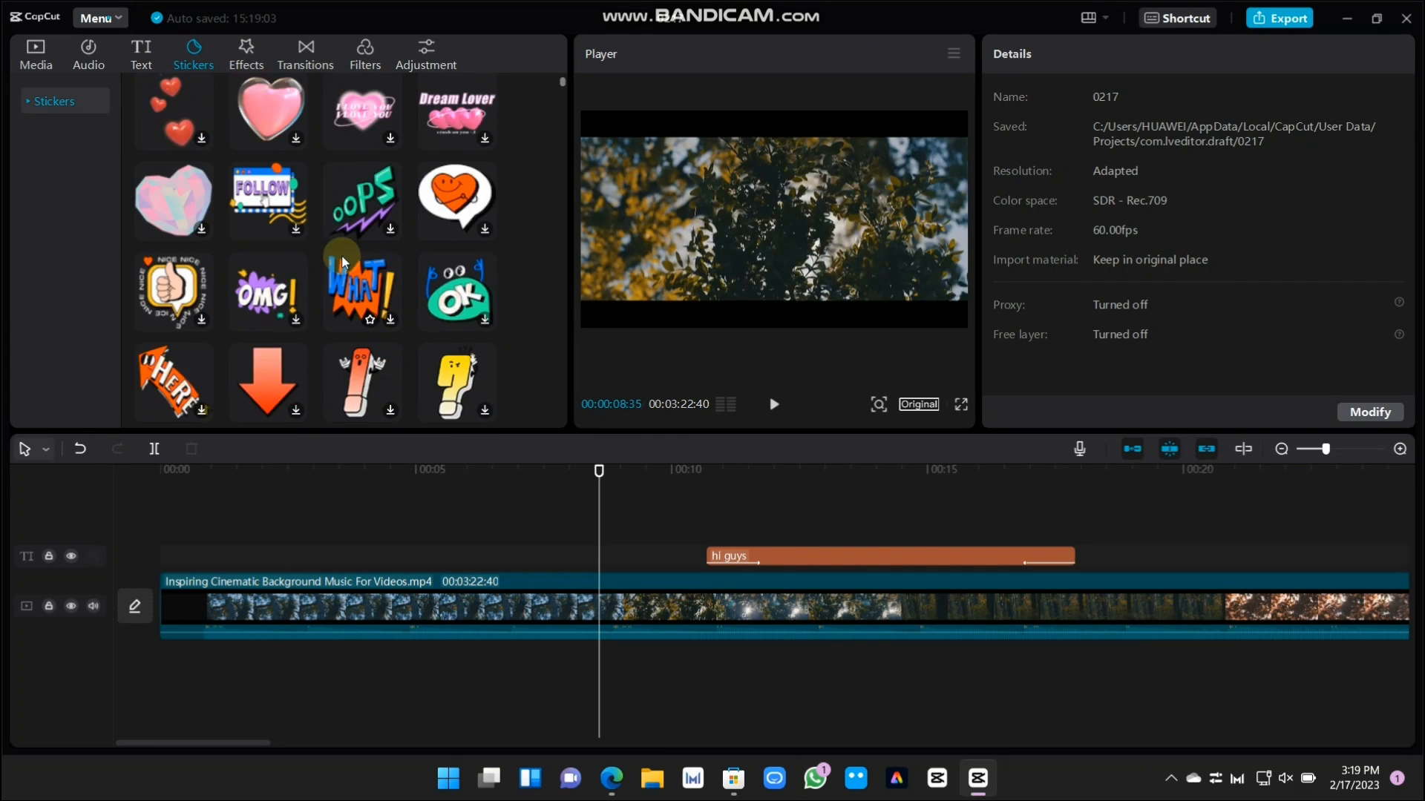
scroll(342, 255, up, 8)
scroll(342, 255, up, 2)
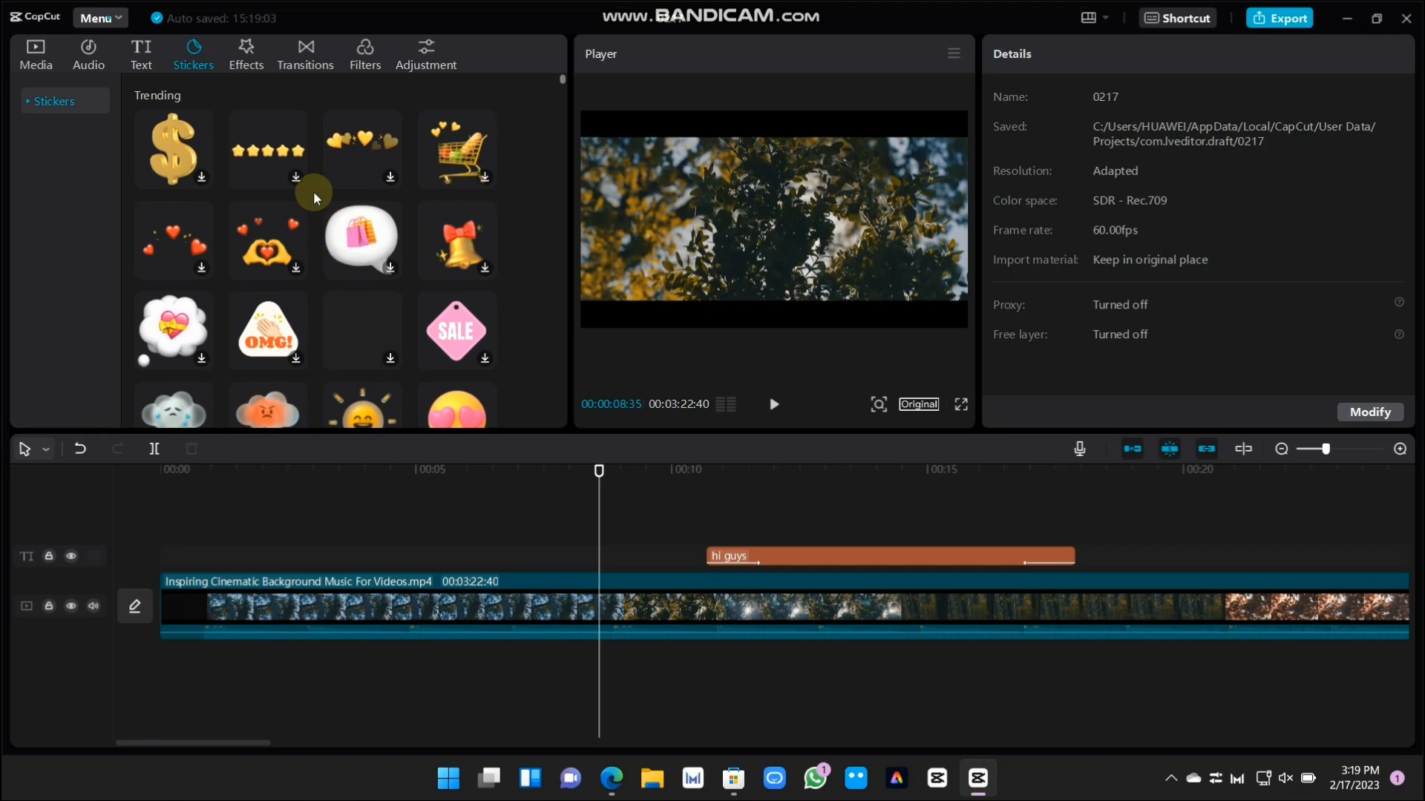
Look through the Trending video effects and preview Halo Blur with the playhead at about 00:01
click(248, 59)
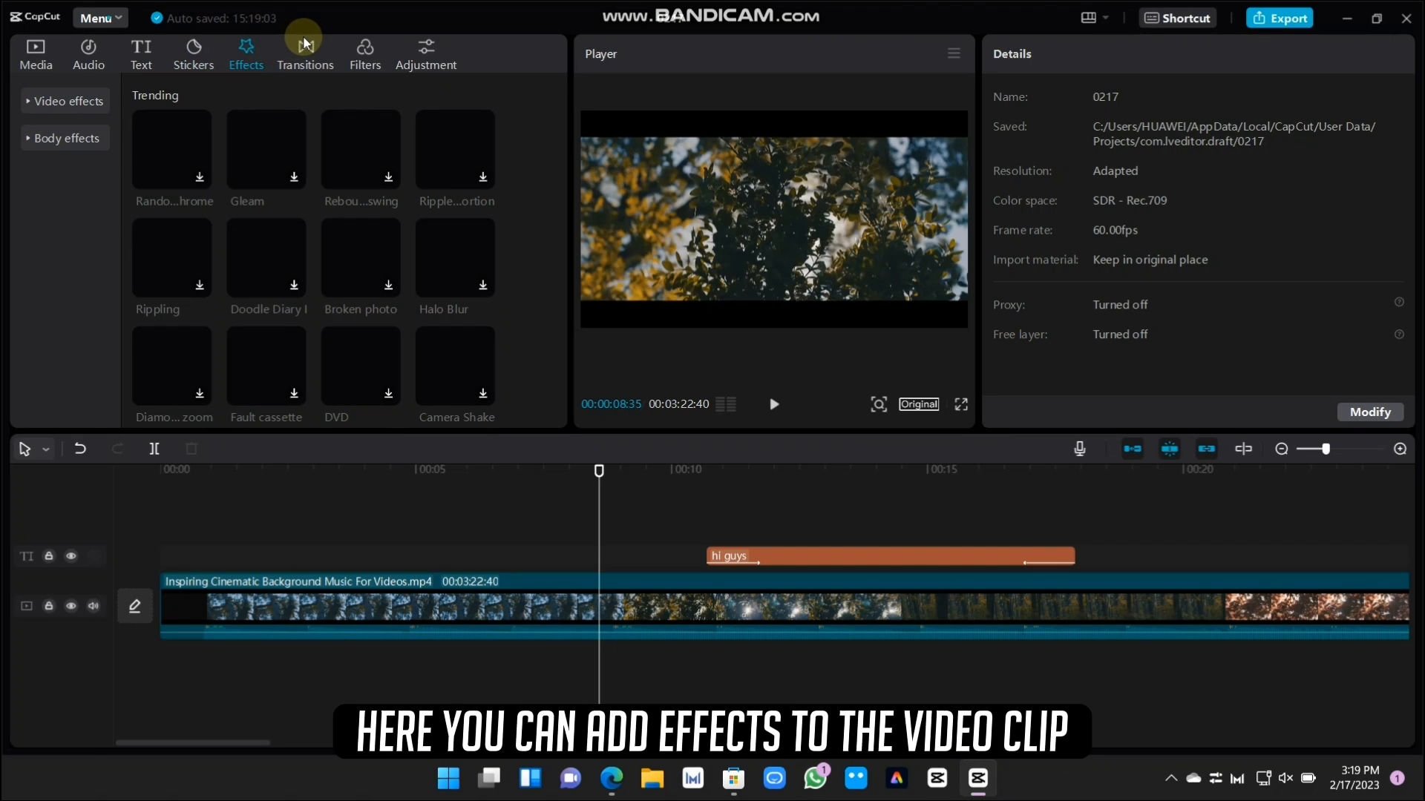
scroll(519, 133, down, 5)
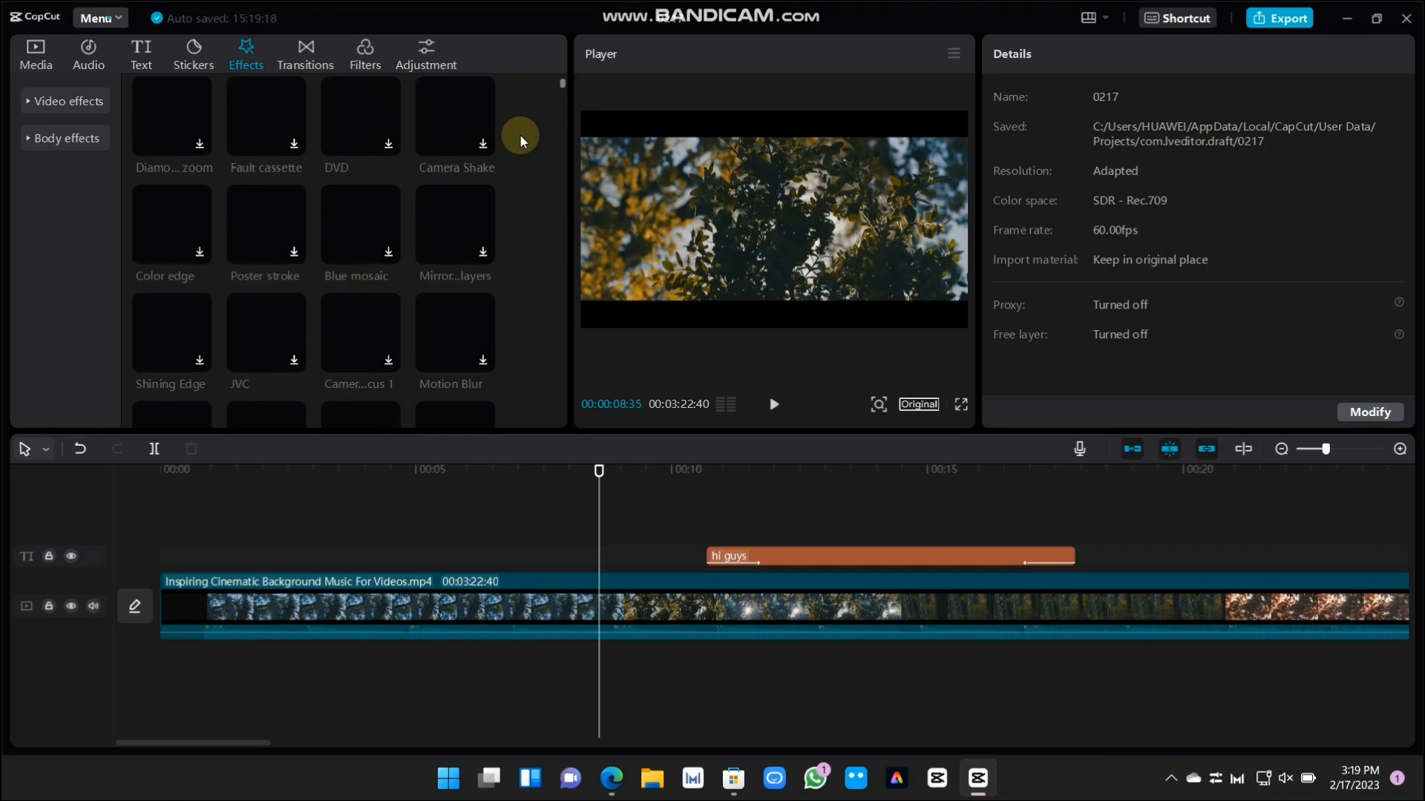
scroll(506, 148, up, 5)
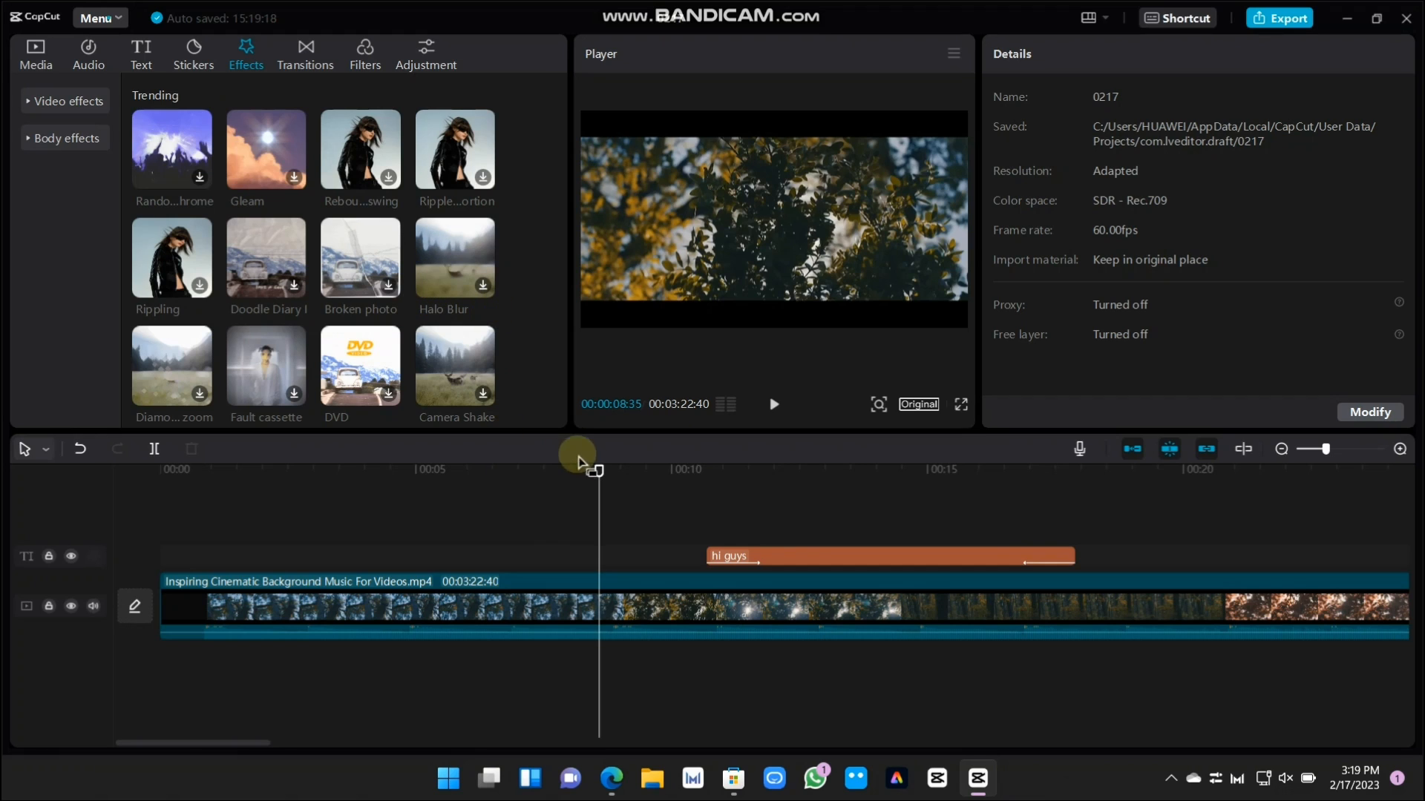
drag(596, 472, 218, 512)
click(461, 257)
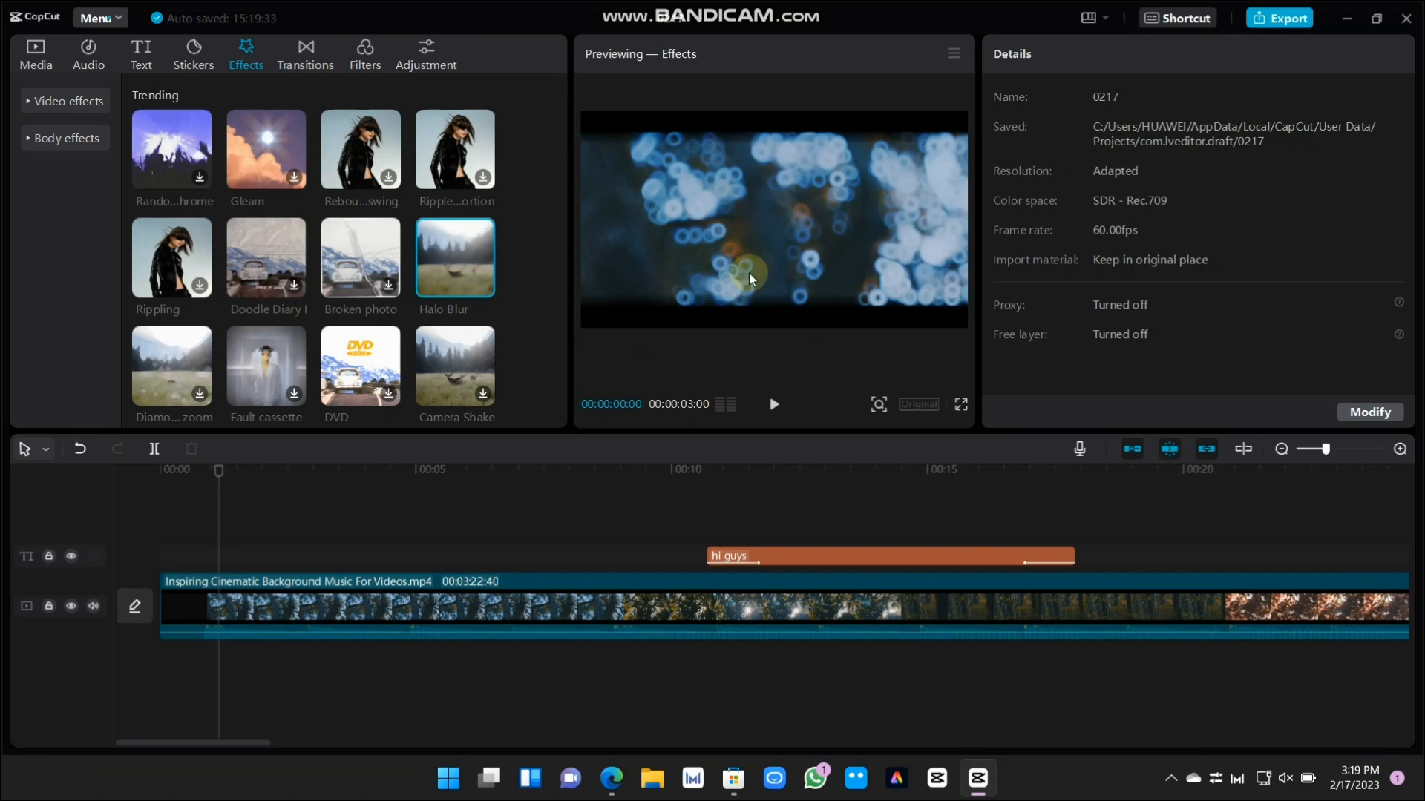
Preview the Camera Shake, Motion Blur and "Flashi... Frame" effects while browsing further through the Trending effects
scroll(424, 367, down, 2)
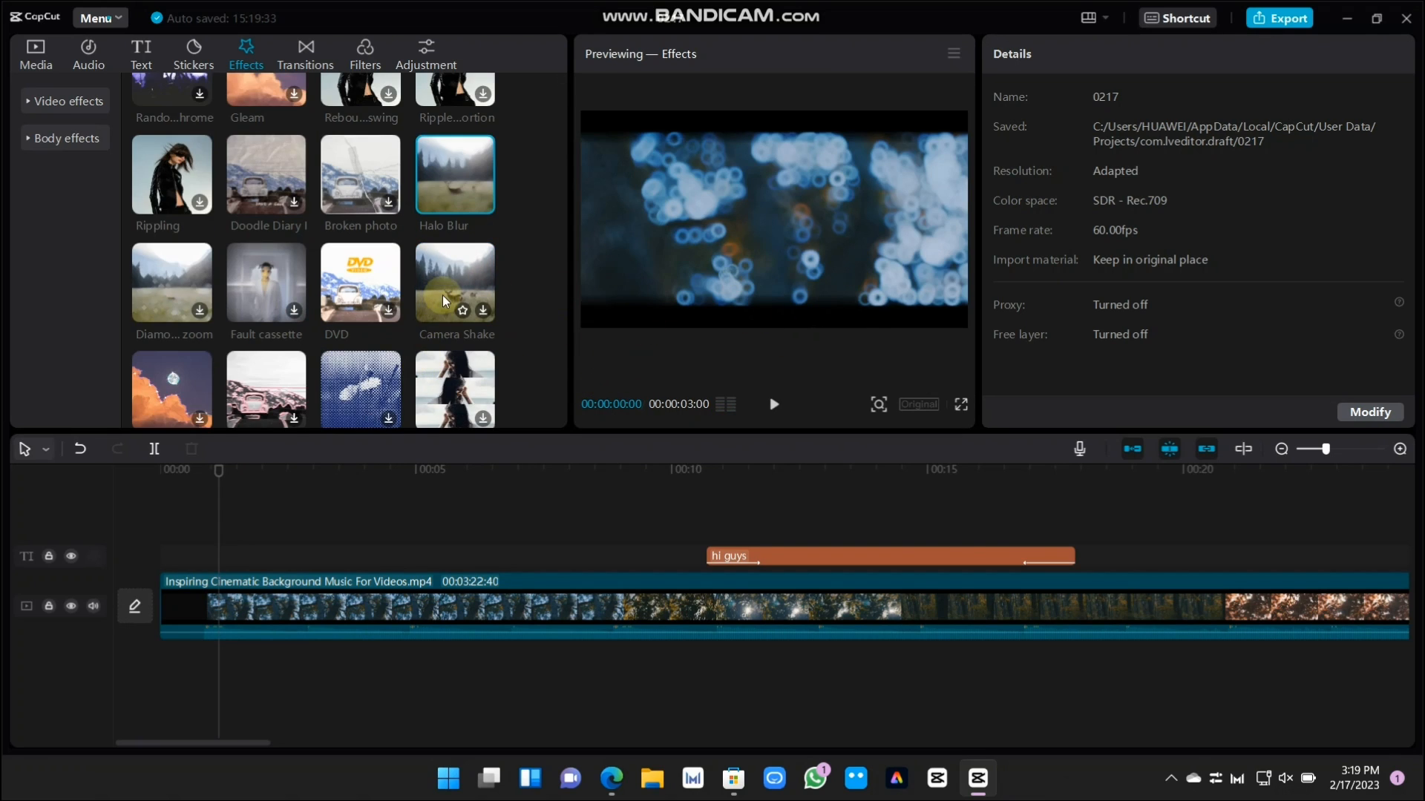
click(478, 307)
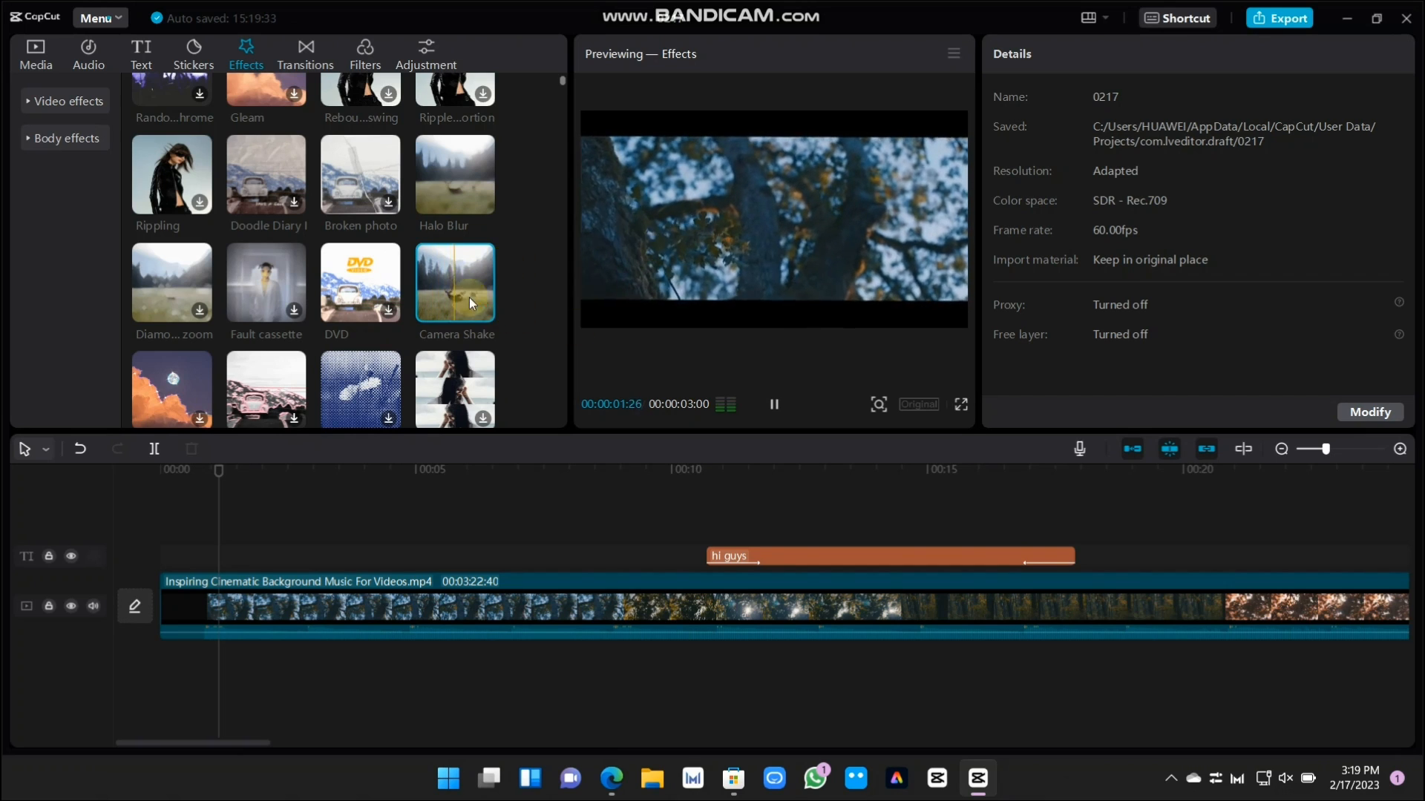
scroll(499, 341, down, 4)
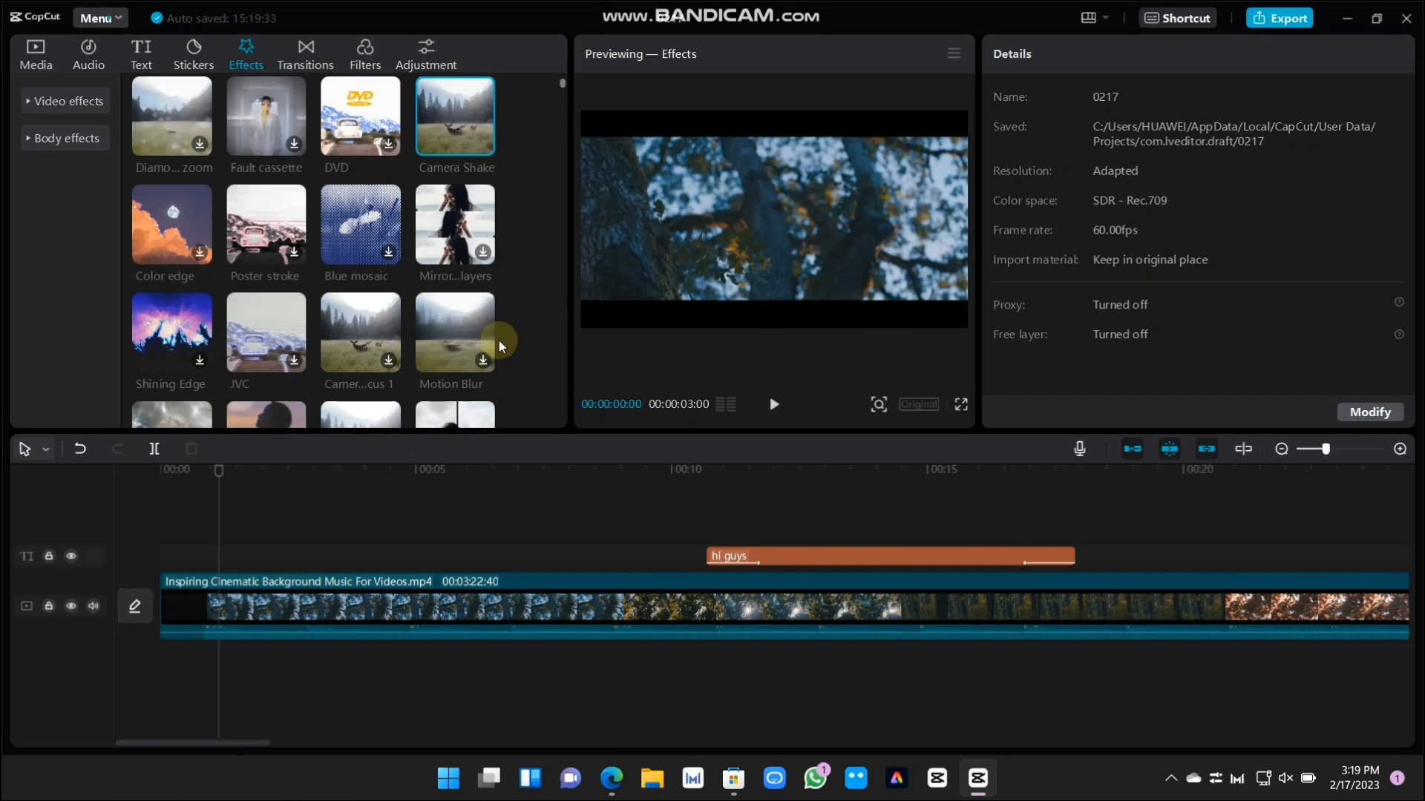
click(455, 322)
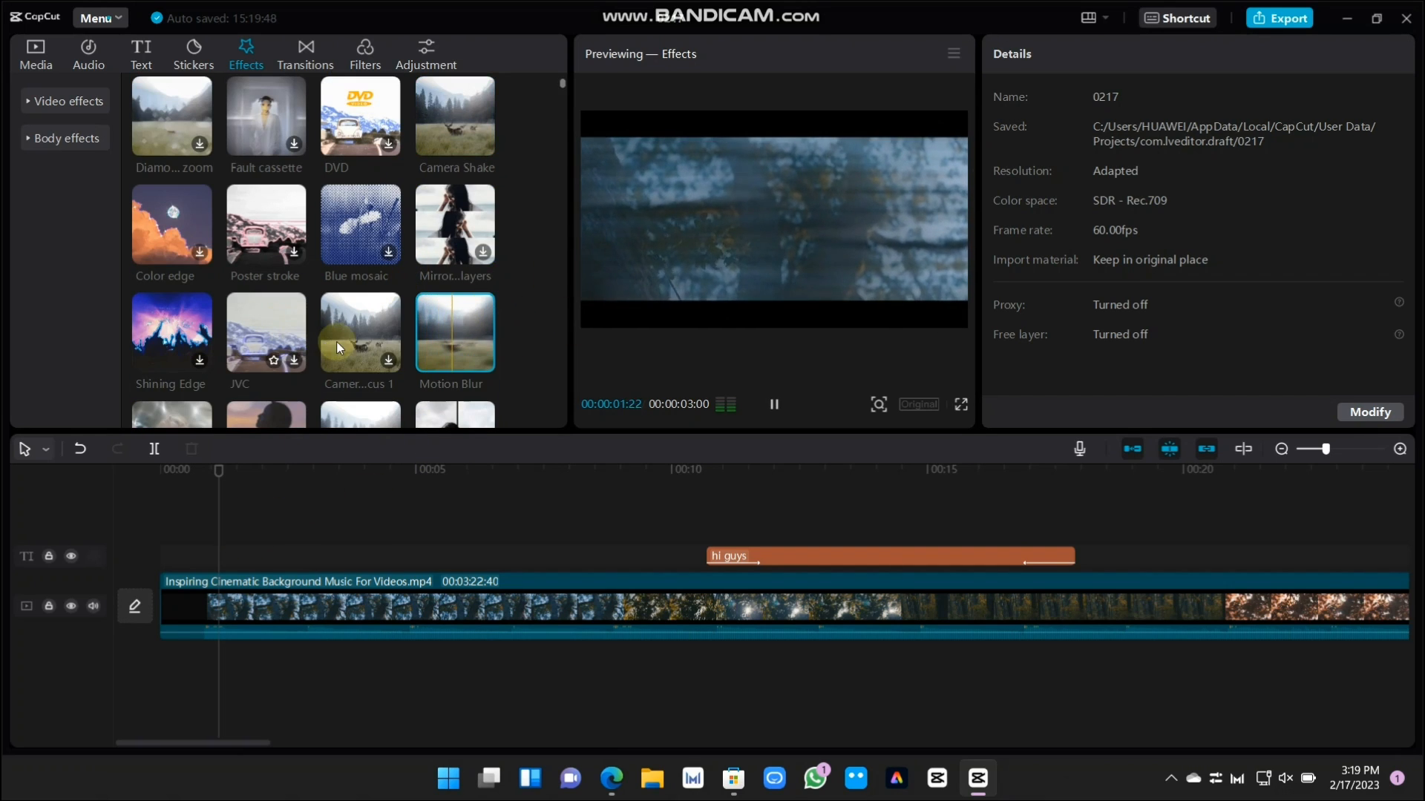
scroll(371, 308, down, 6)
scroll(400, 308, down, 6)
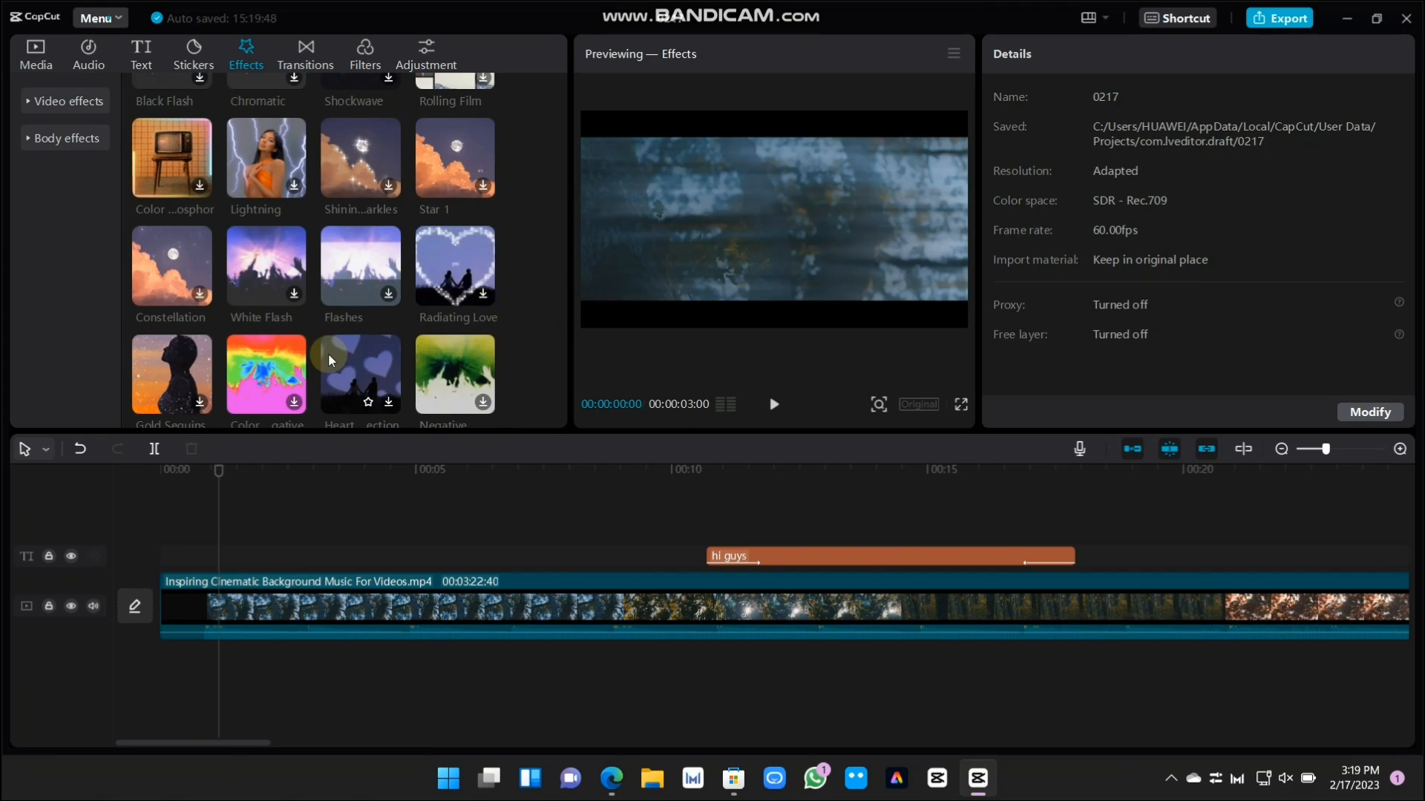
scroll(328, 354, down, 6)
scroll(450, 331, down, 6)
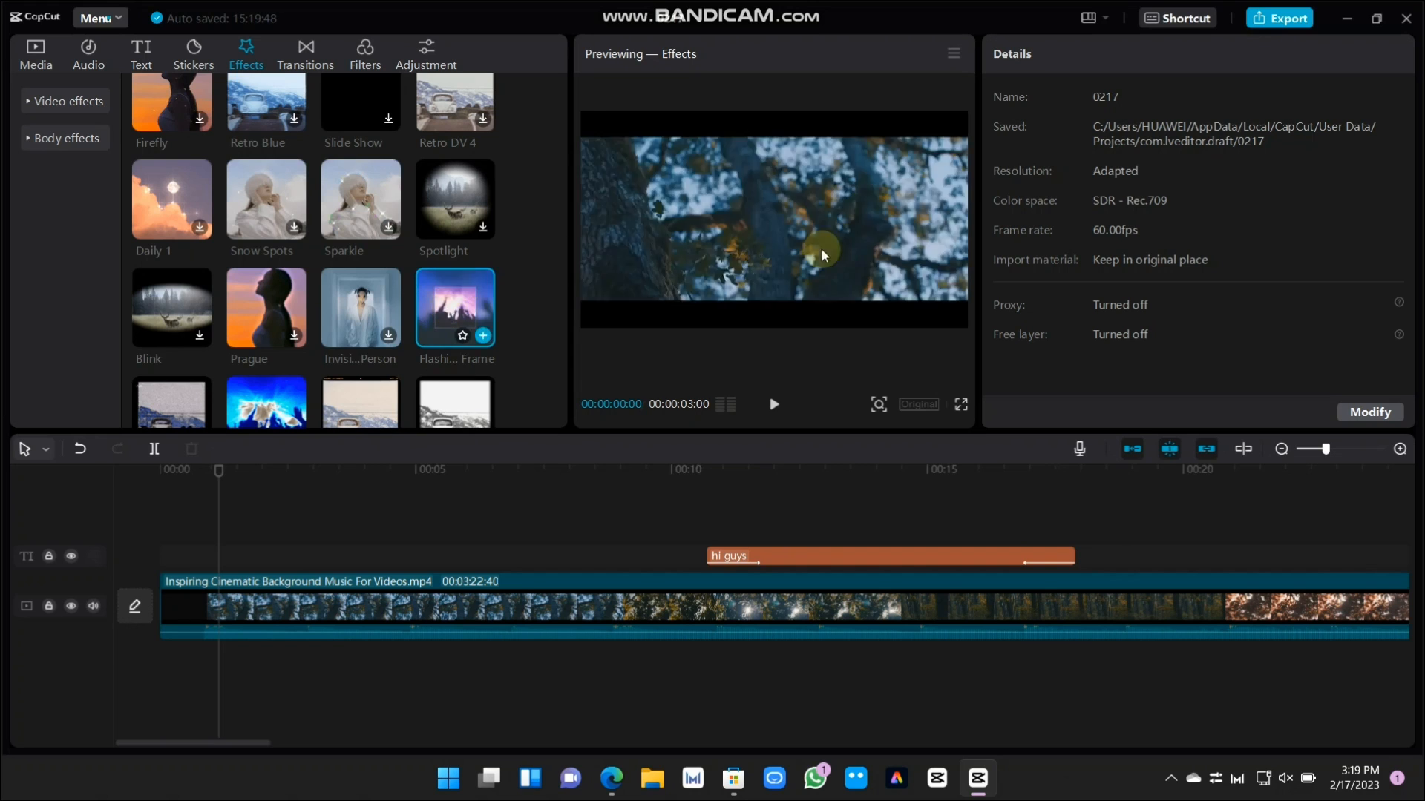
scroll(454, 308, down, 2)
scroll(381, 341, up, 14)
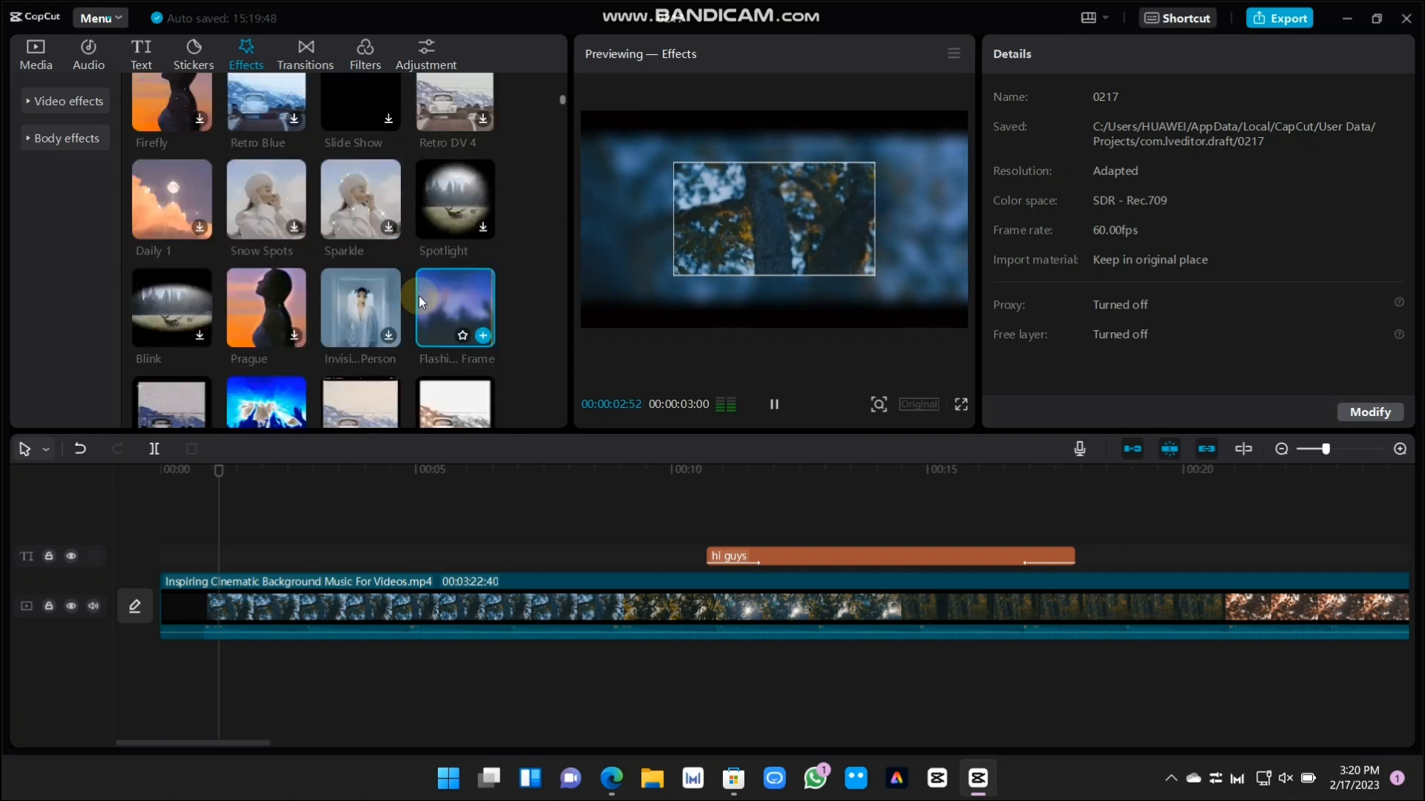
scroll(364, 269, up, 4)
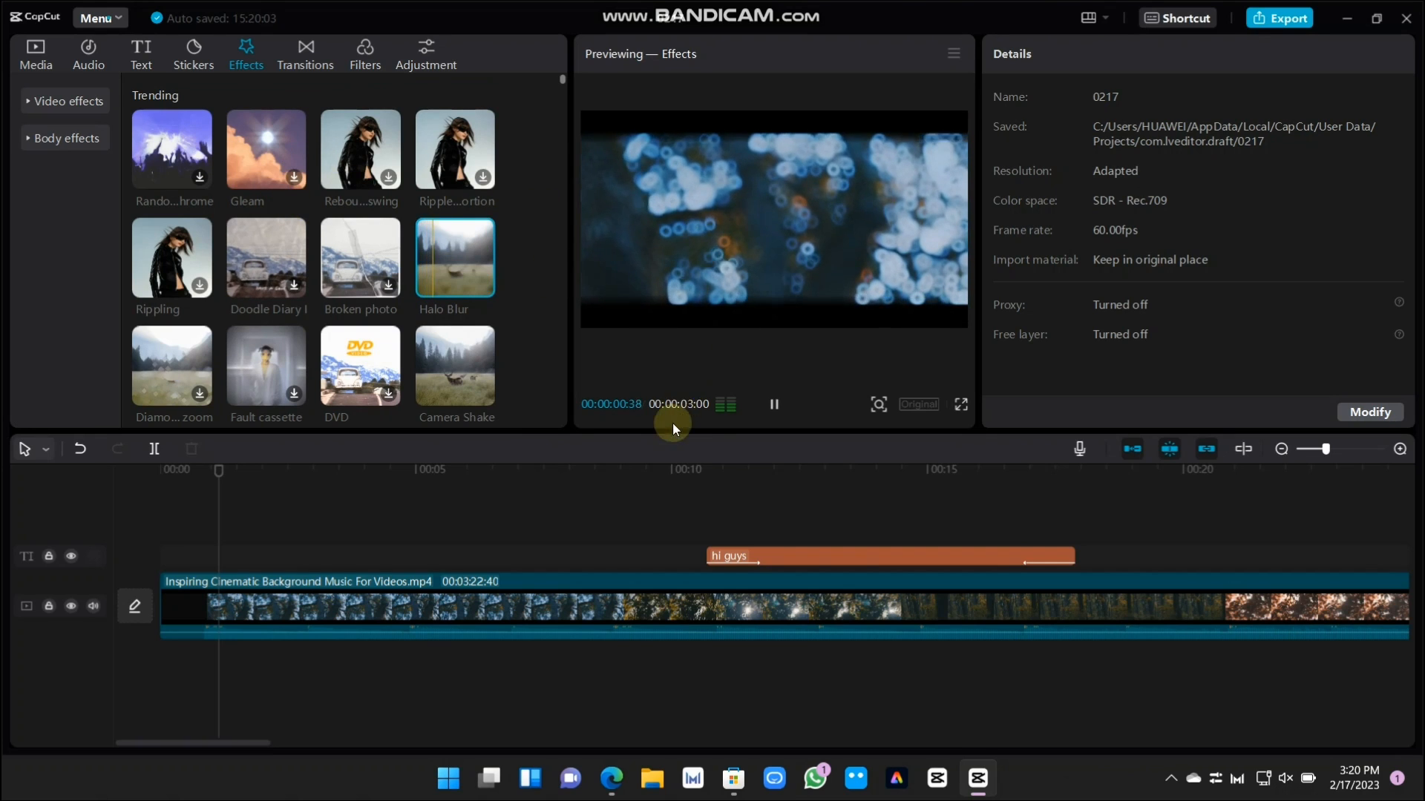
Add the Halo Blur effect to the timeline at about 00:01 and shift its clip slightly later
click(482, 286)
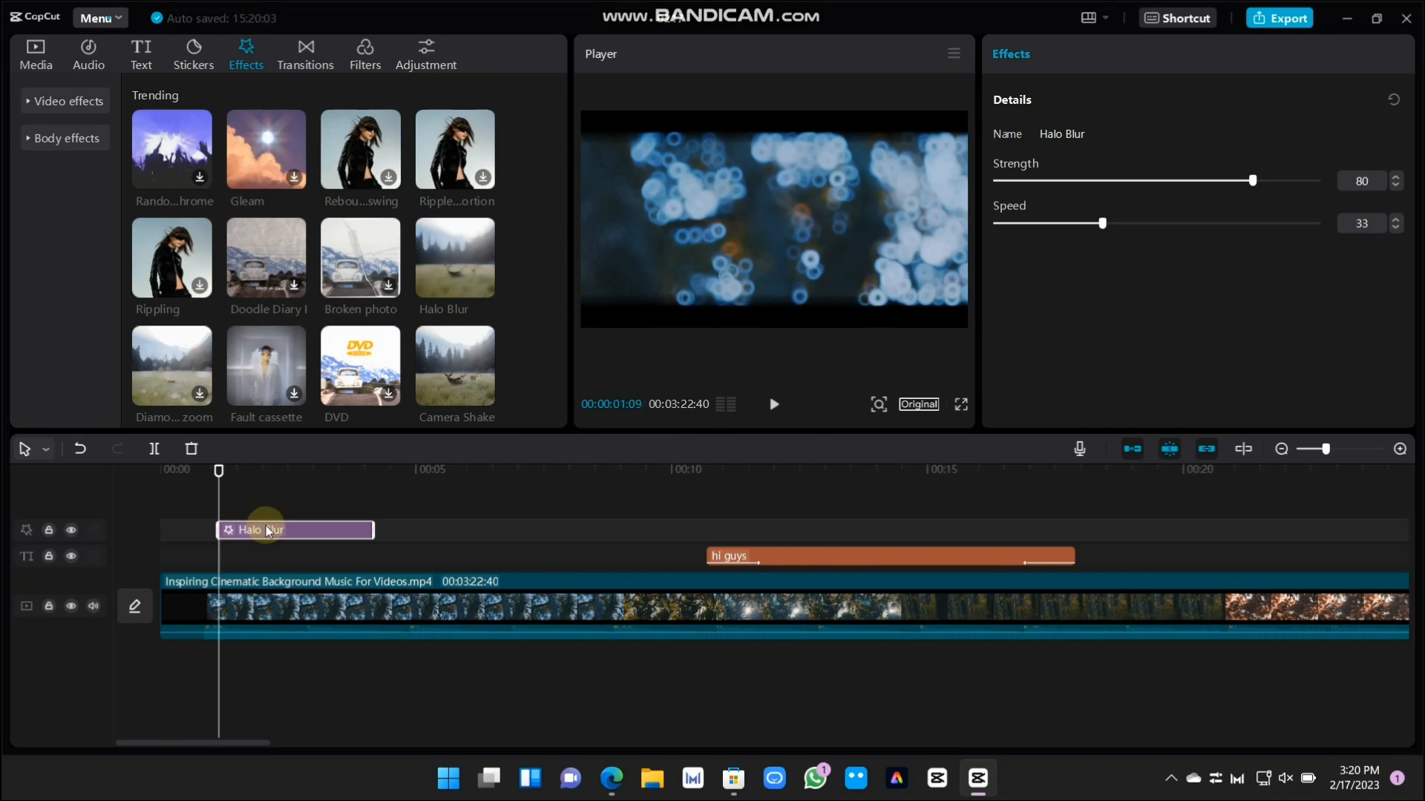
drag(276, 604, 276, 518)
right_click(276, 520)
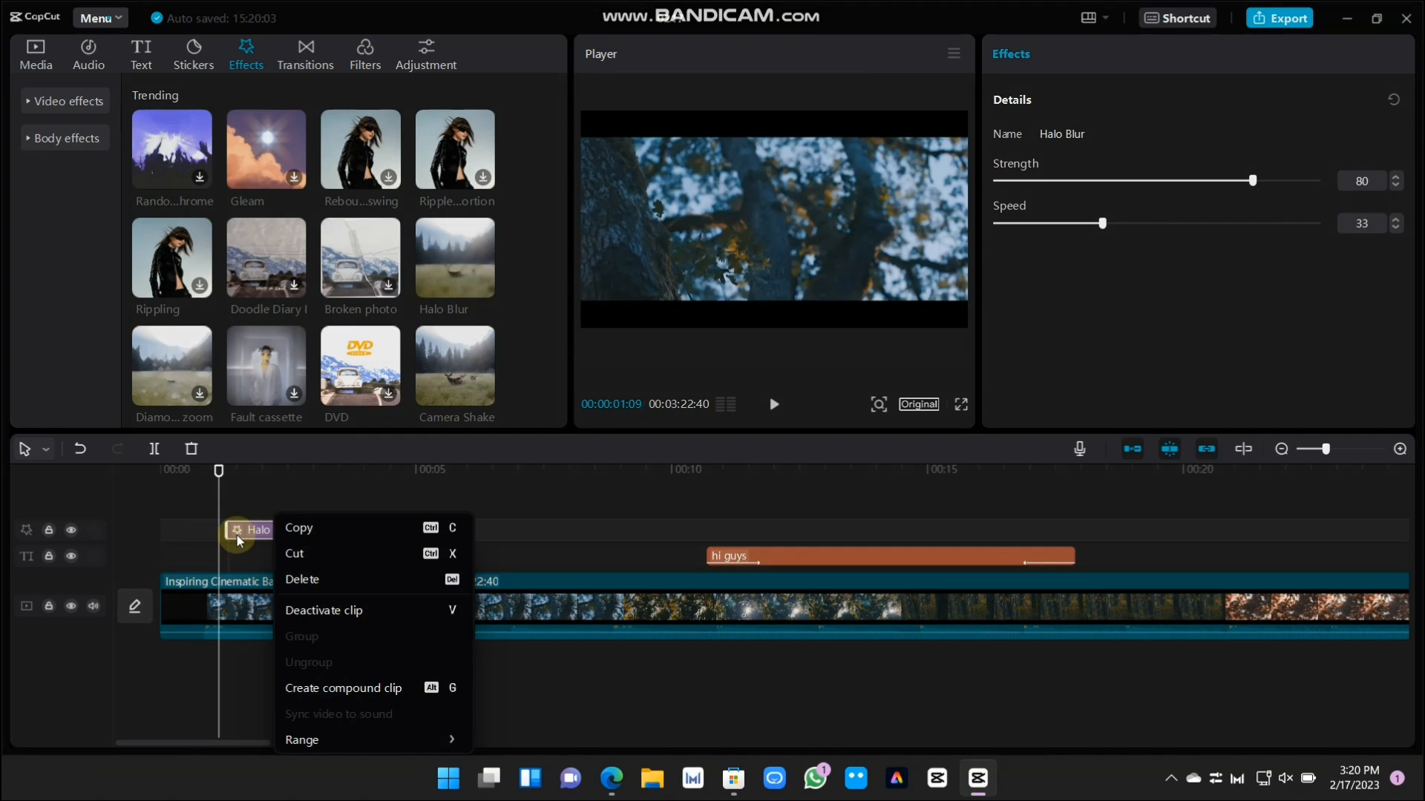
click(238, 534)
click(307, 532)
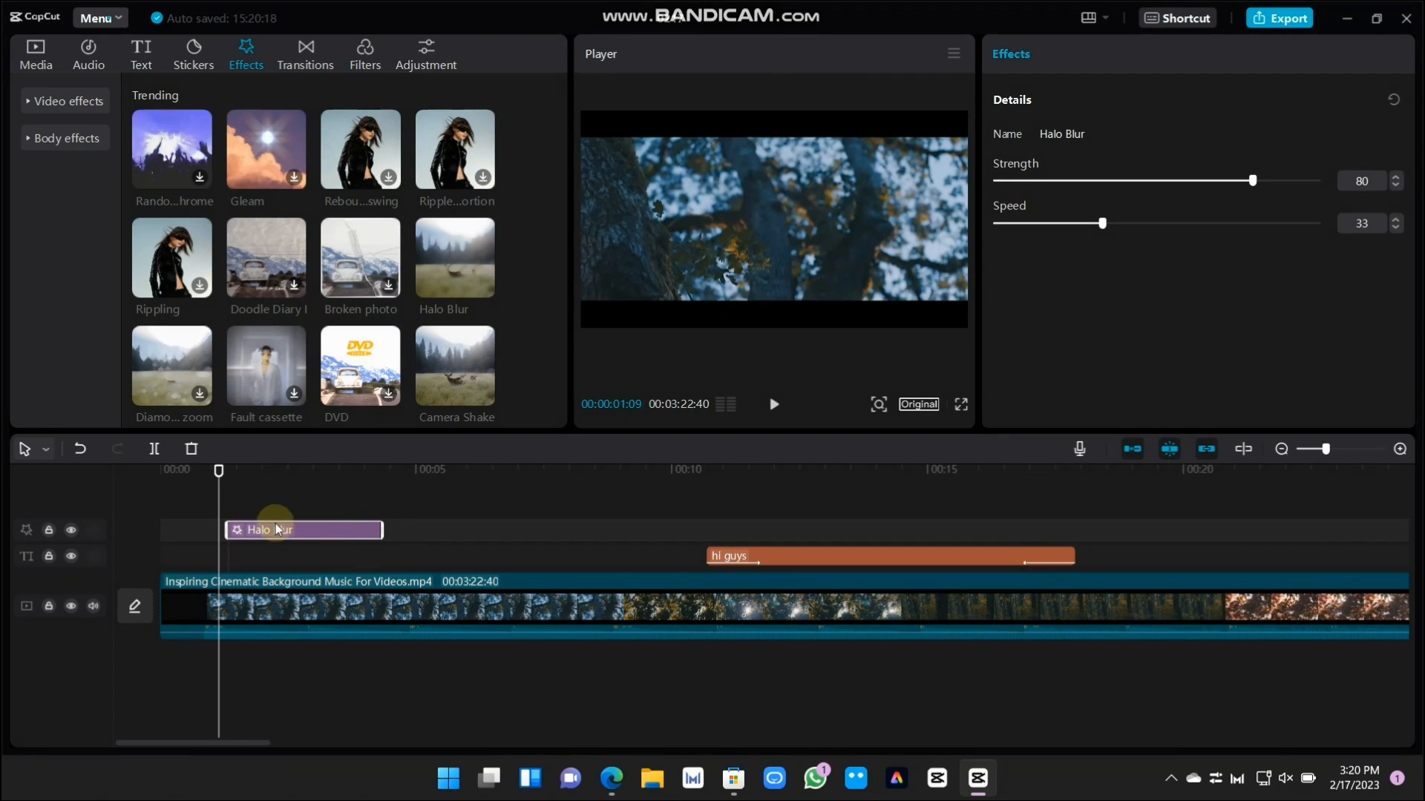
Look through the transition categories and download the Bubble blur transition from the Basic presets
click(304, 51)
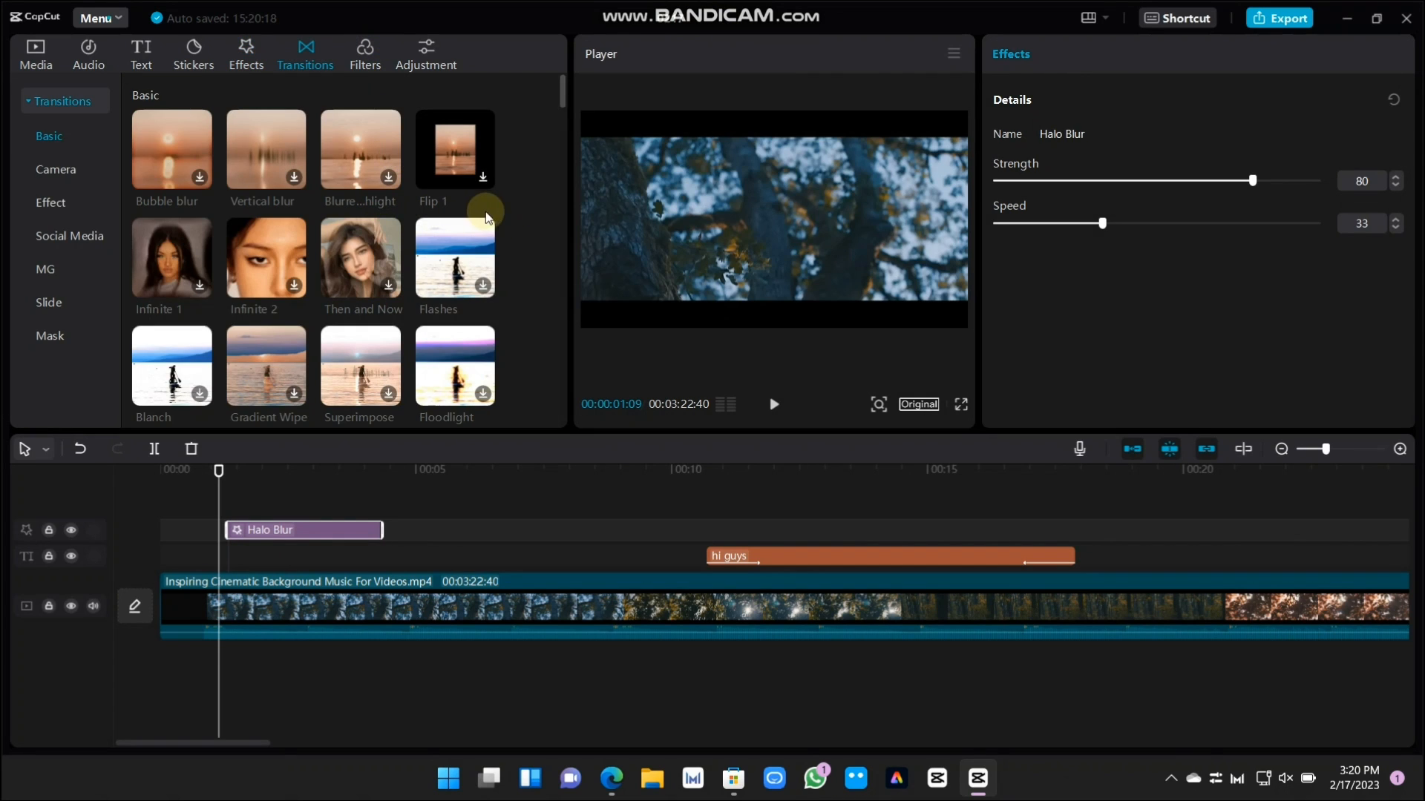
scroll(365, 279, down, 8)
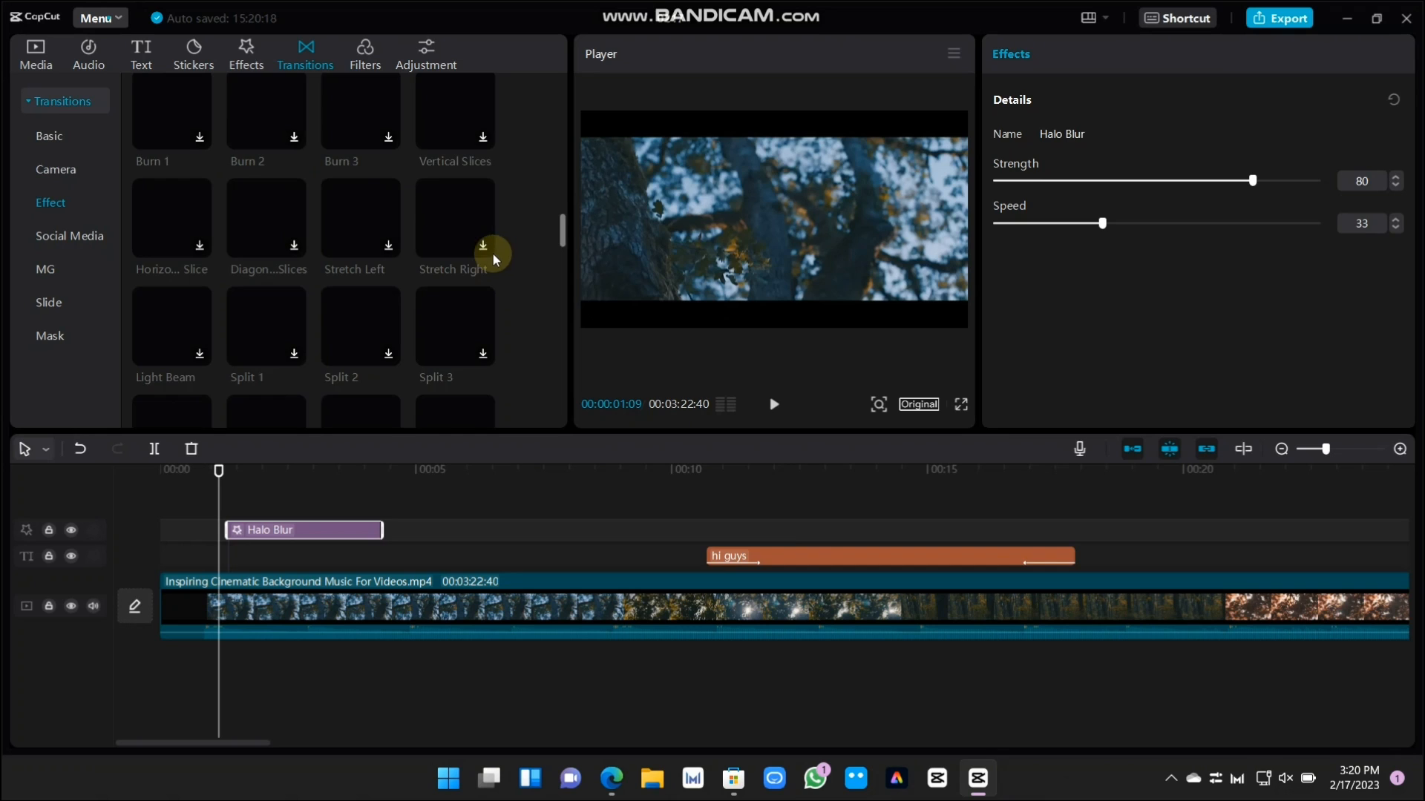
scroll(494, 248, up, 8)
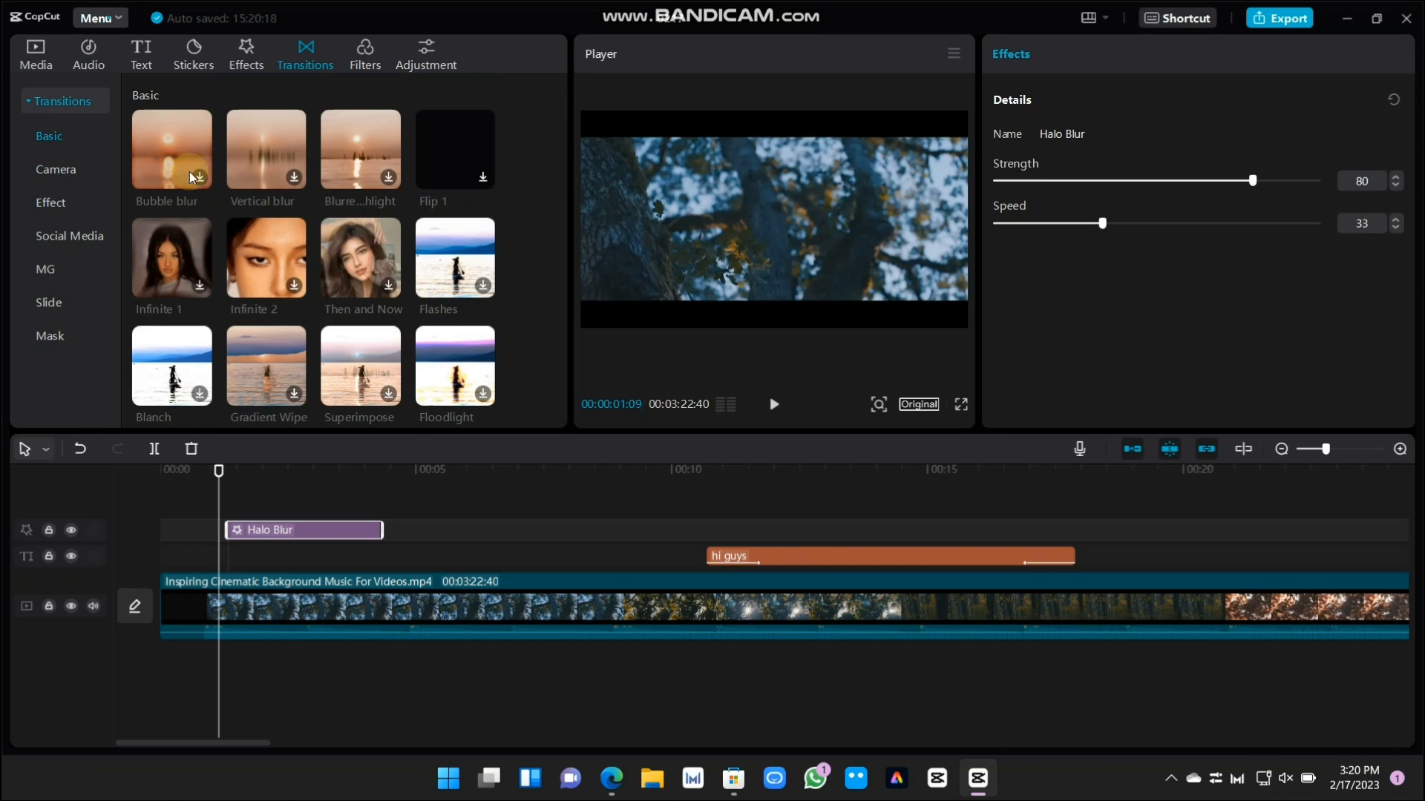
click(199, 177)
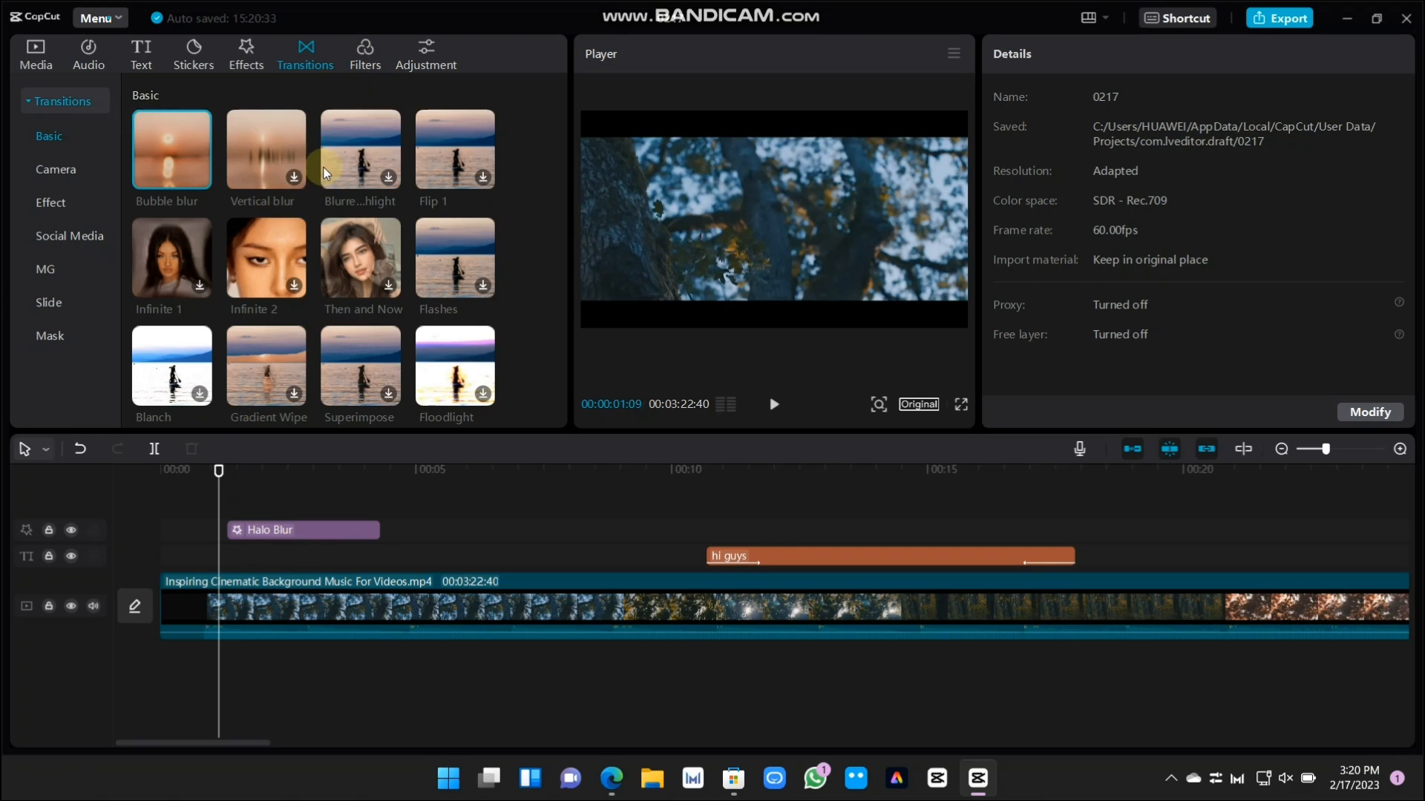
Split the video clip at 00:00:06:39
drag(219, 469, 499, 512)
click(520, 607)
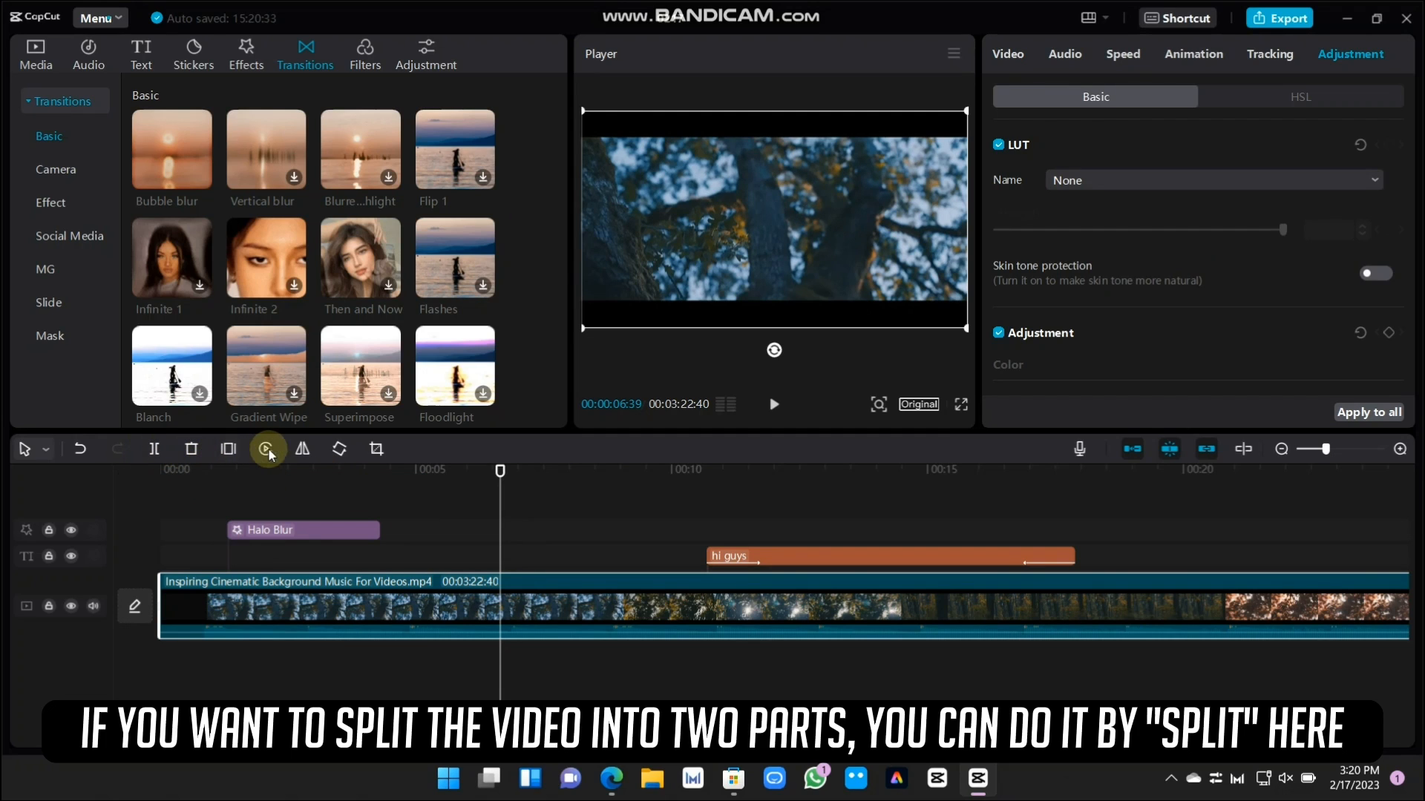
click(154, 449)
click(515, 658)
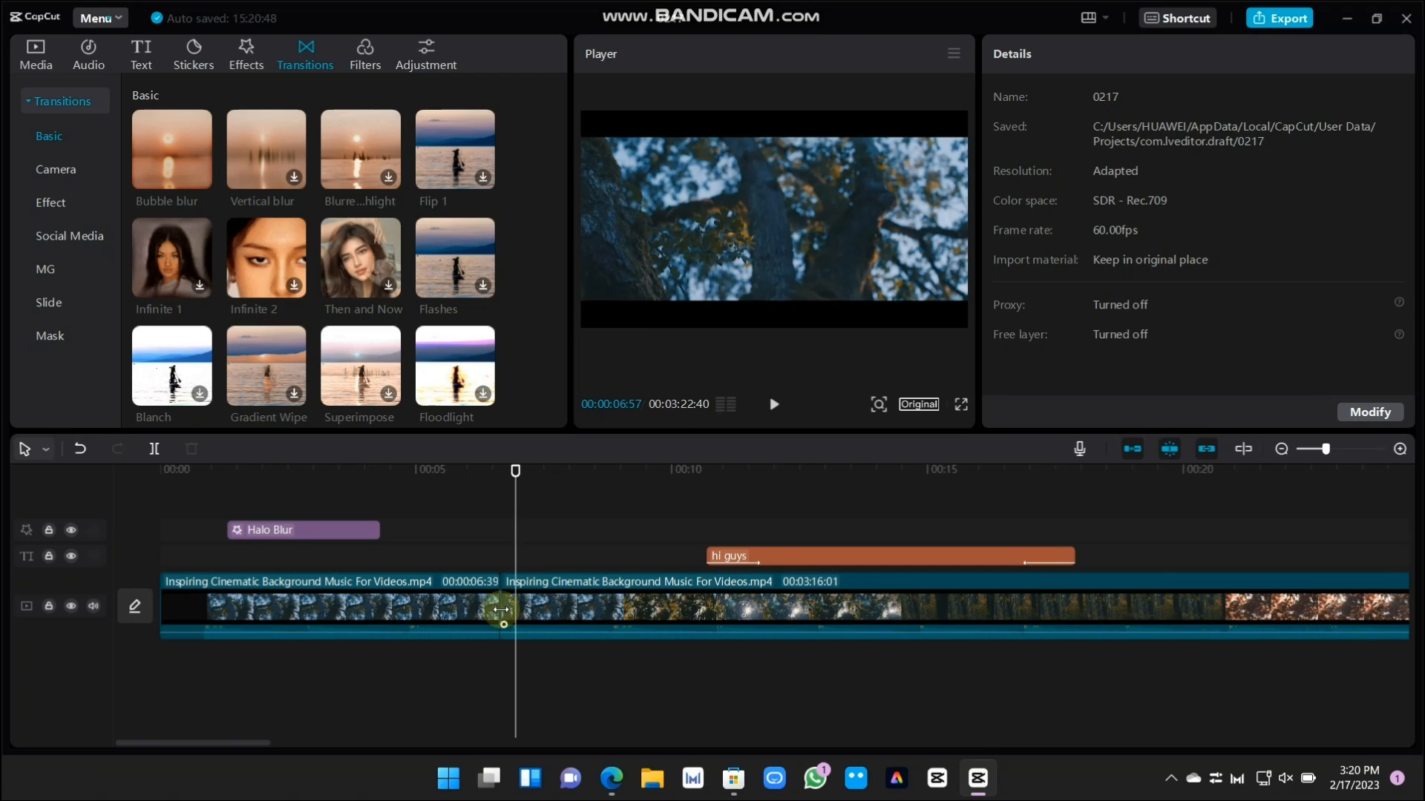
Try to apply the Bubble blur transition at the cut between the two video clips
click(503, 608)
drag(518, 475, 504, 477)
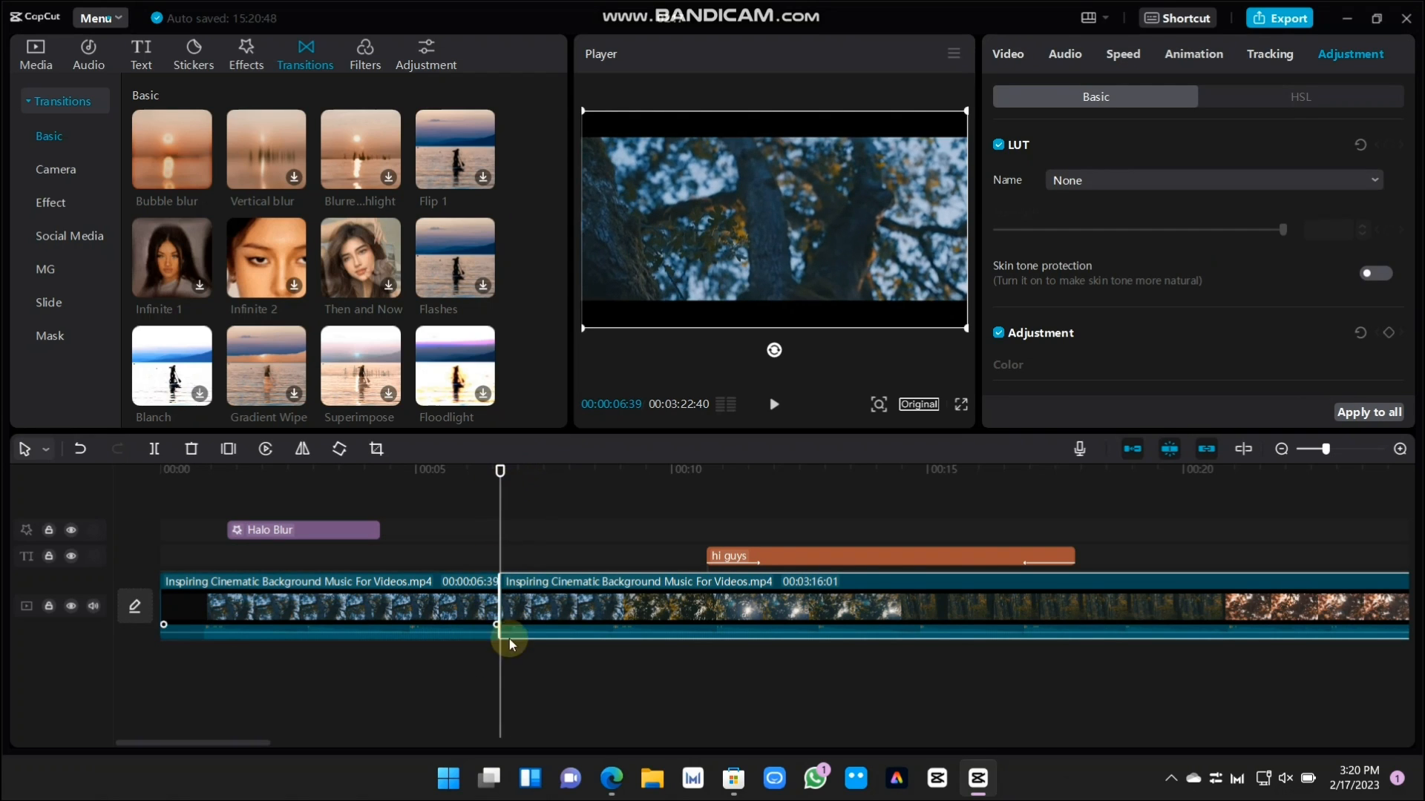
drag(415, 610, 247, 630)
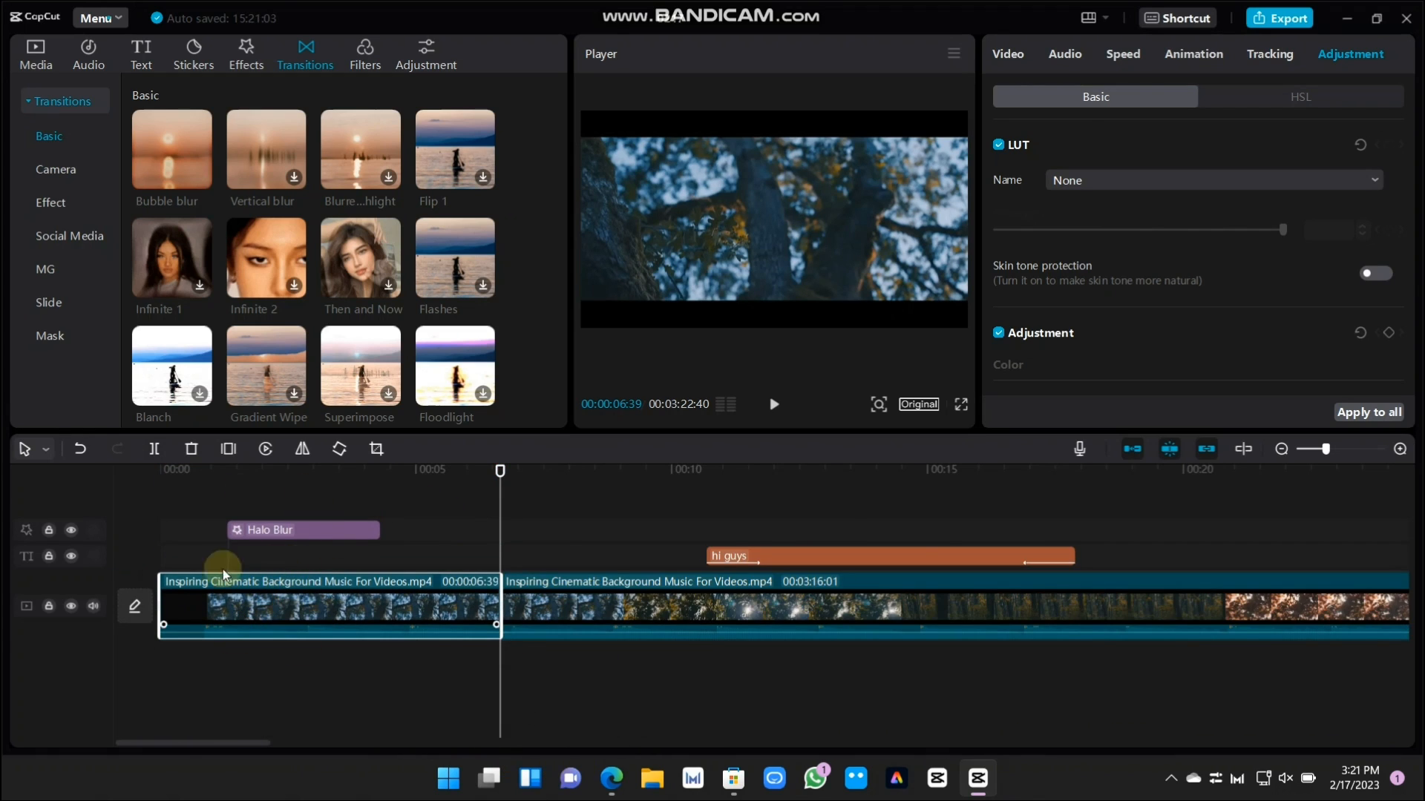
drag(203, 207, 497, 600)
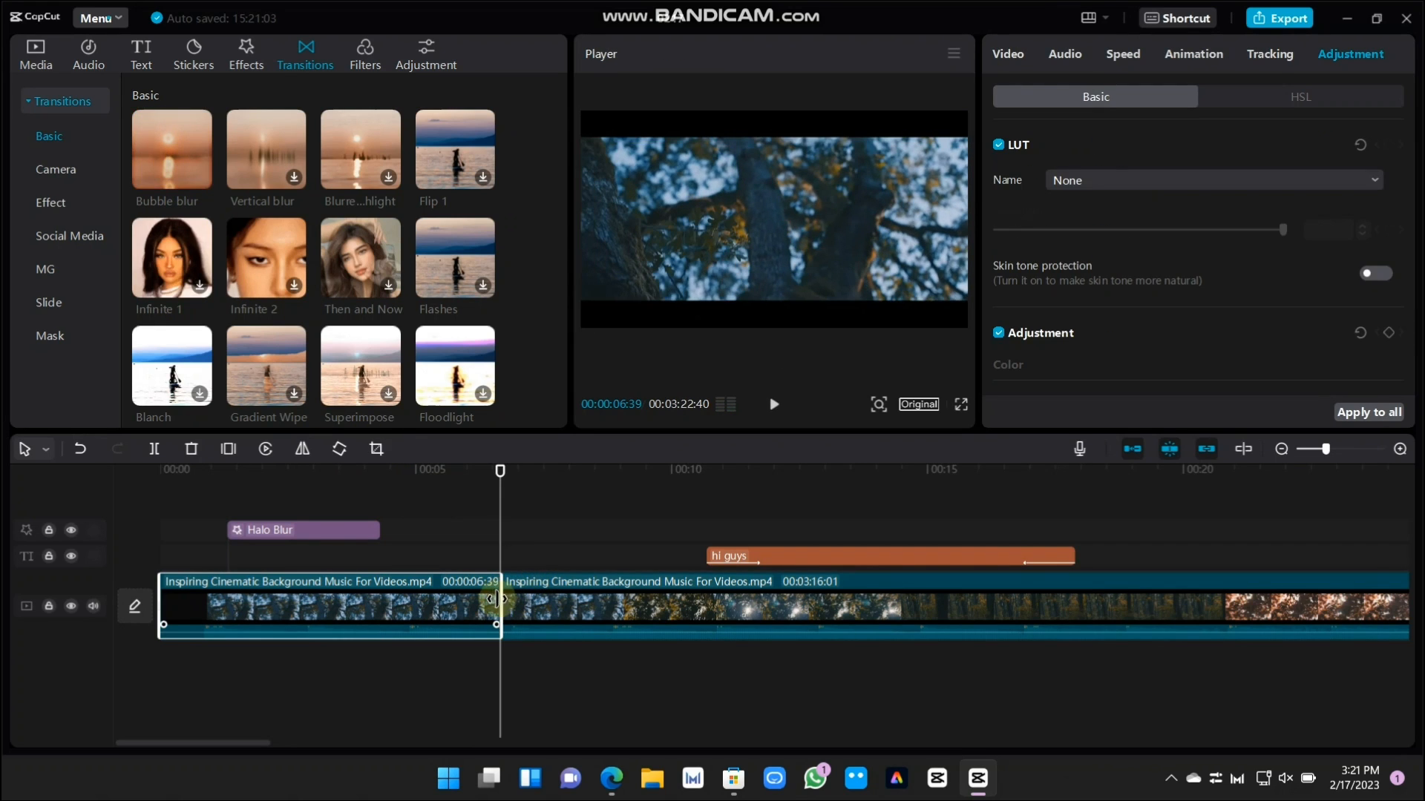
Look through the filter categories and preview the Oasis filter from Movies on the video
click(363, 52)
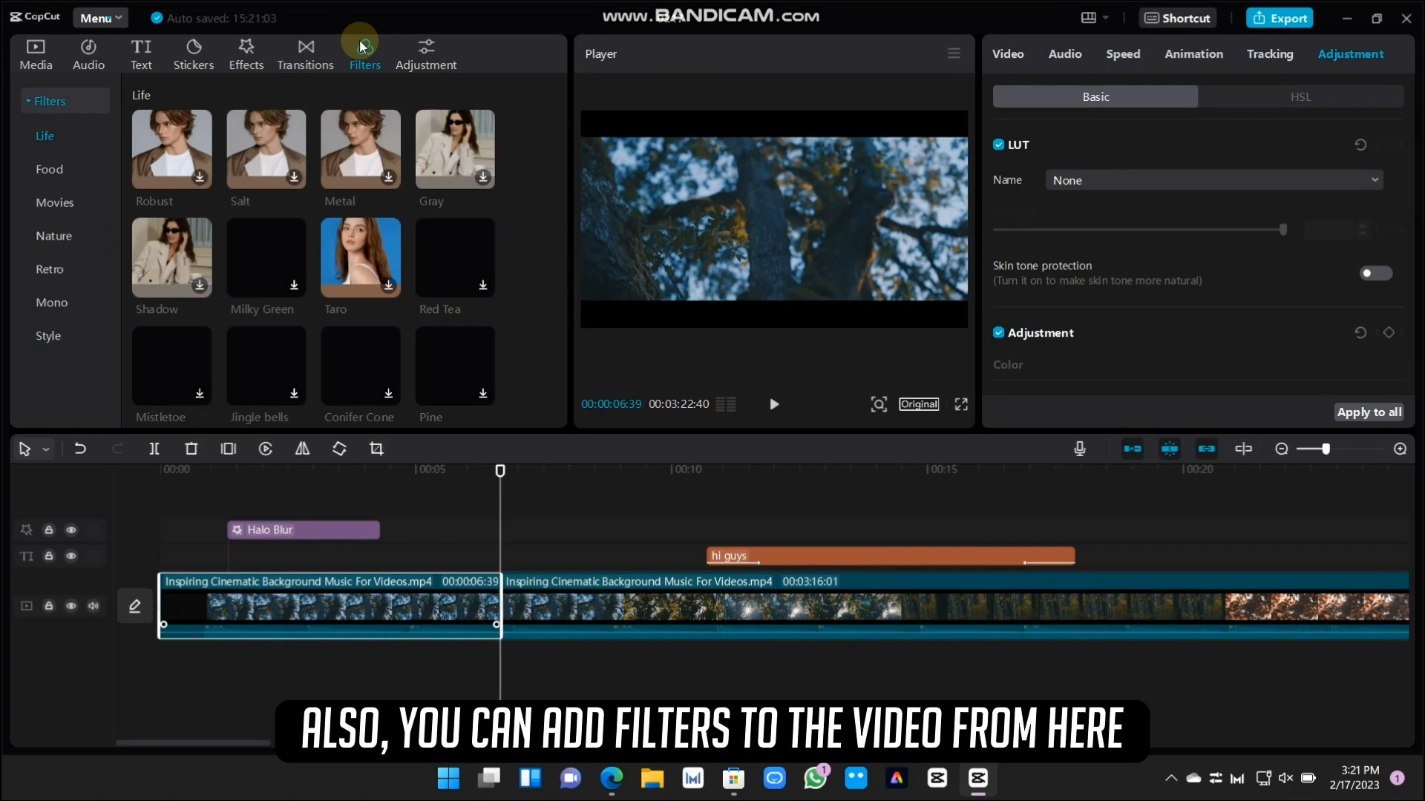
scroll(475, 252, down, 10)
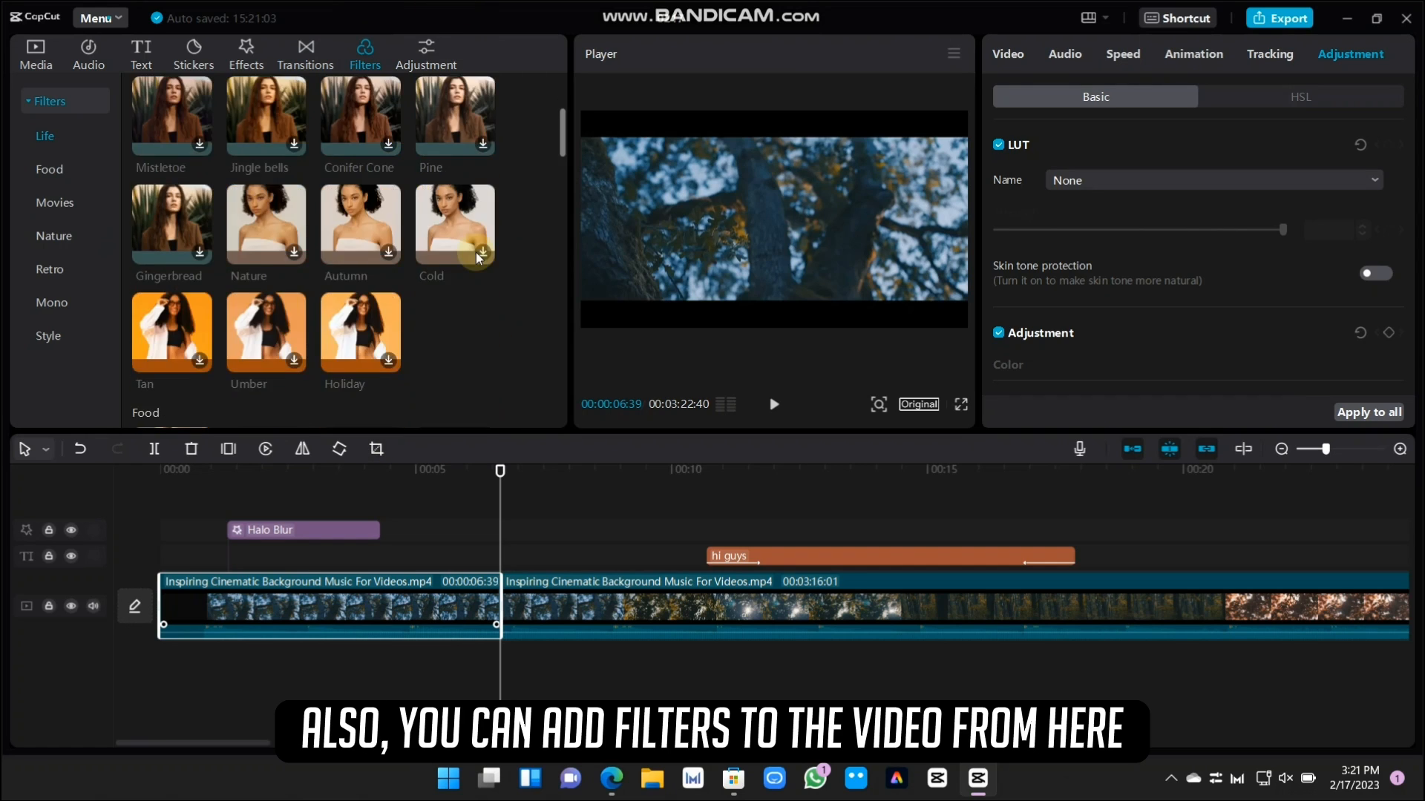
scroll(475, 253, down, 10)
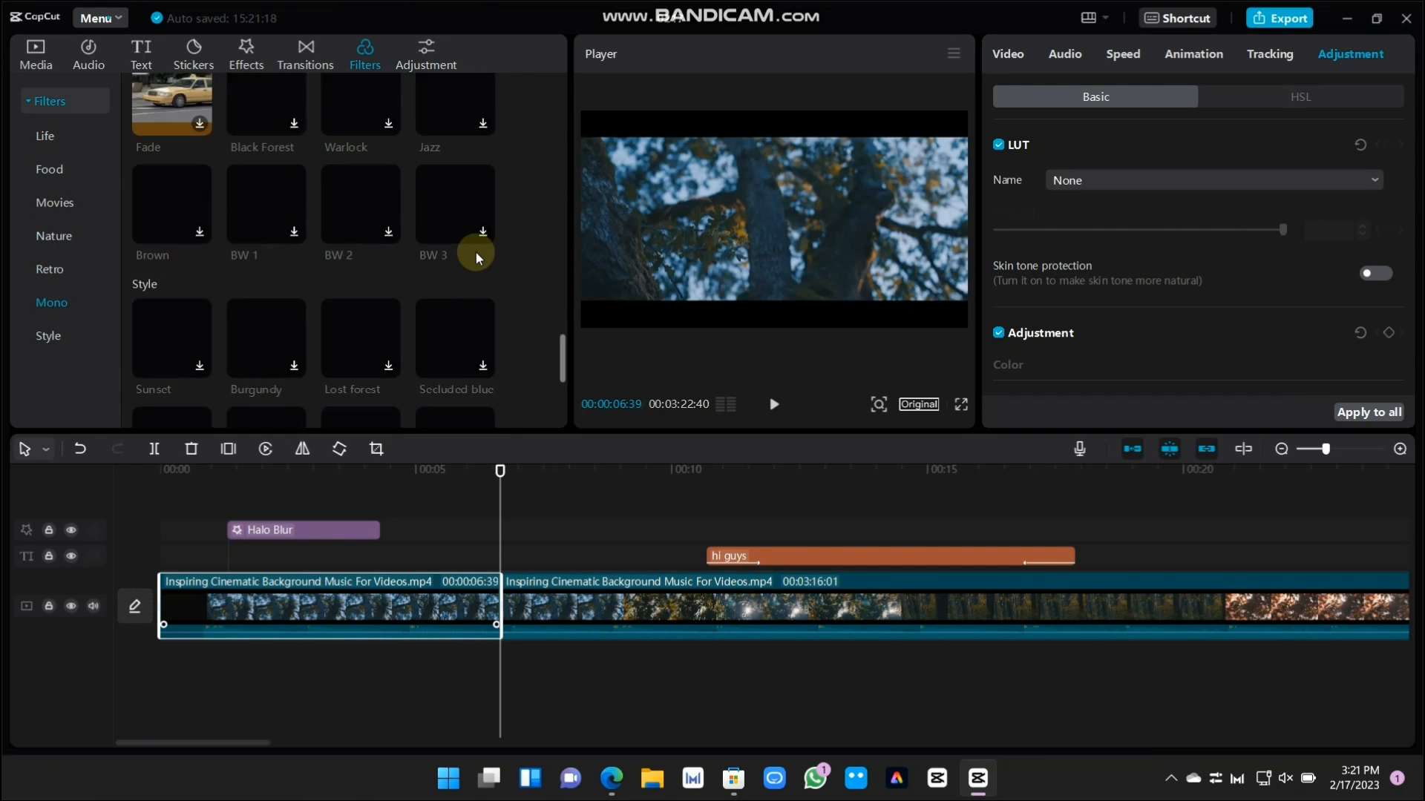
scroll(470, 308, up, 15)
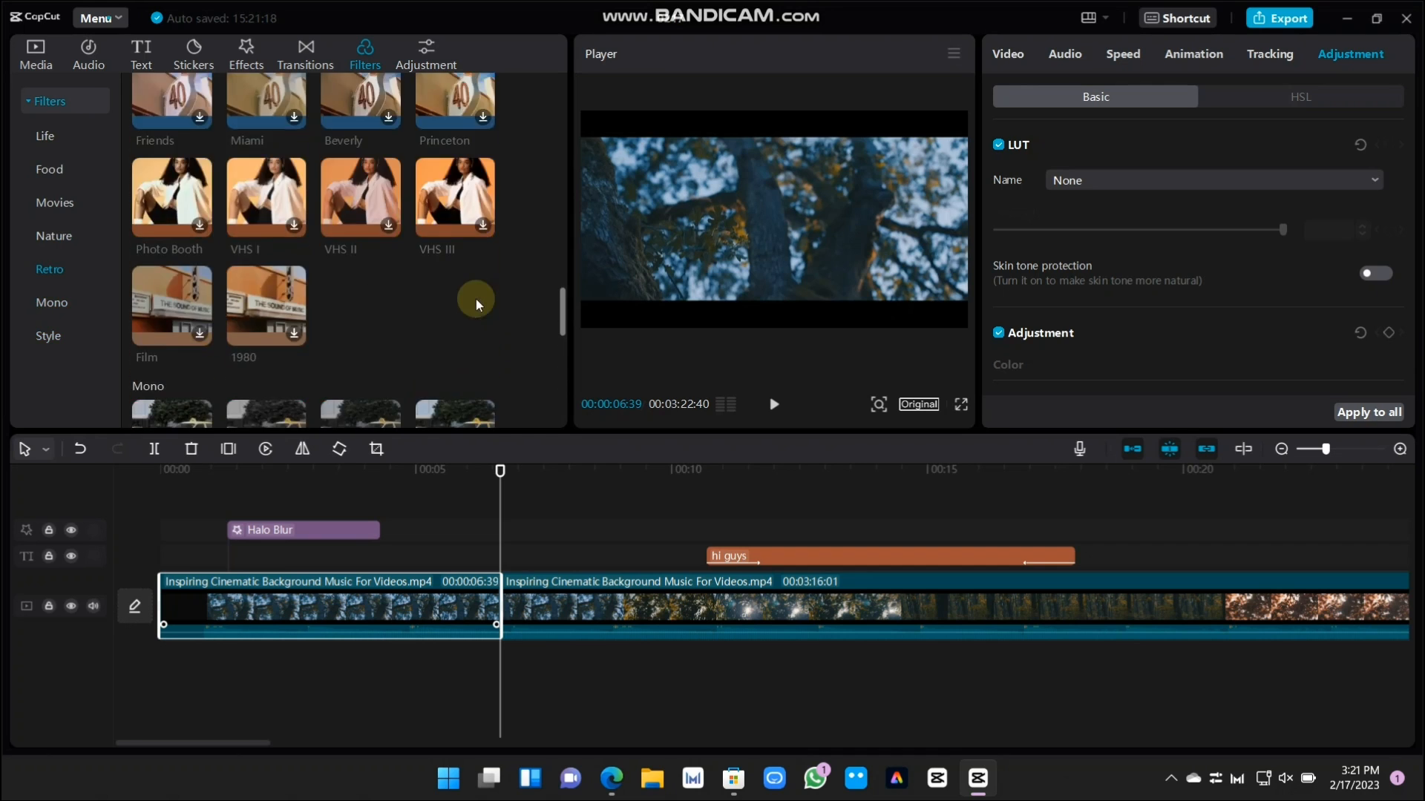
scroll(478, 299, down, 4)
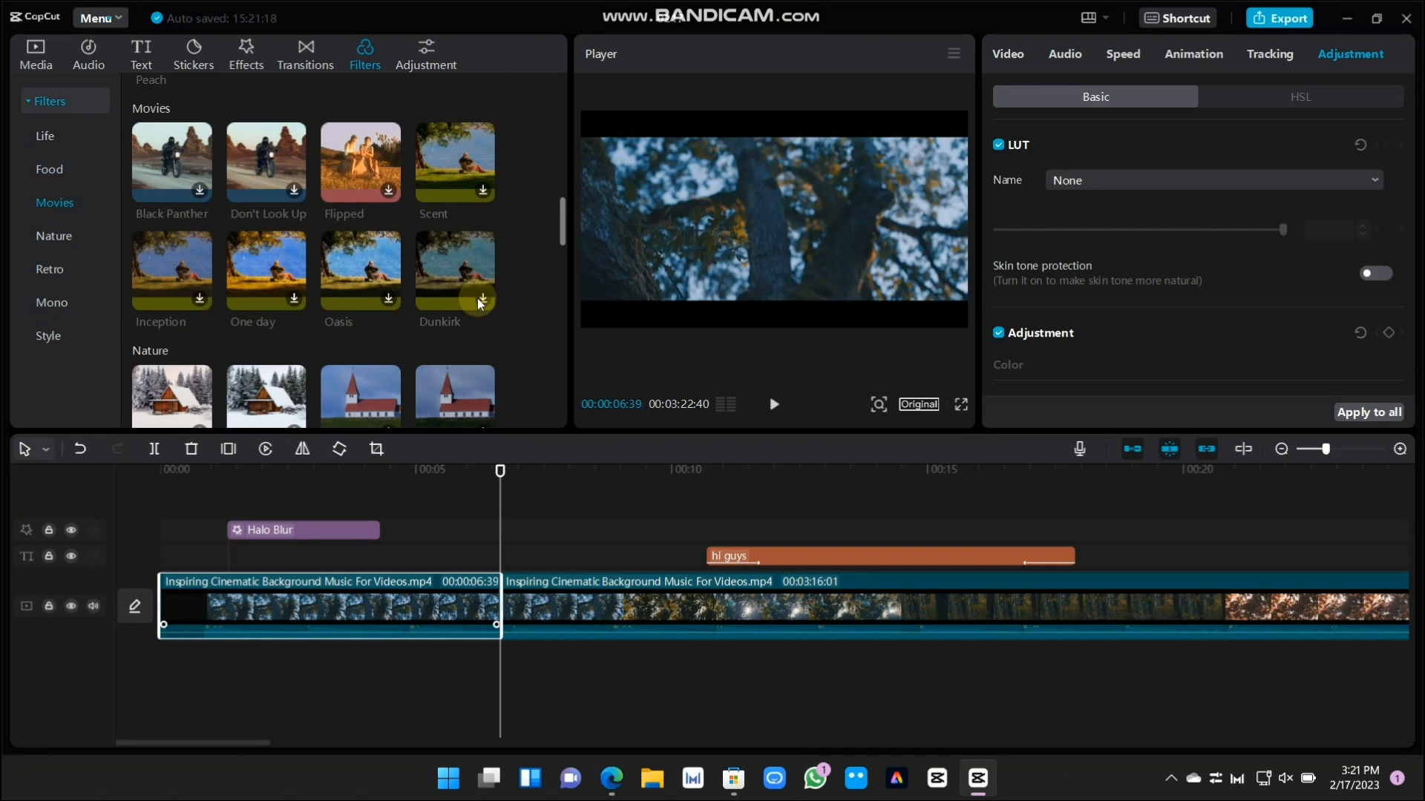
click(349, 275)
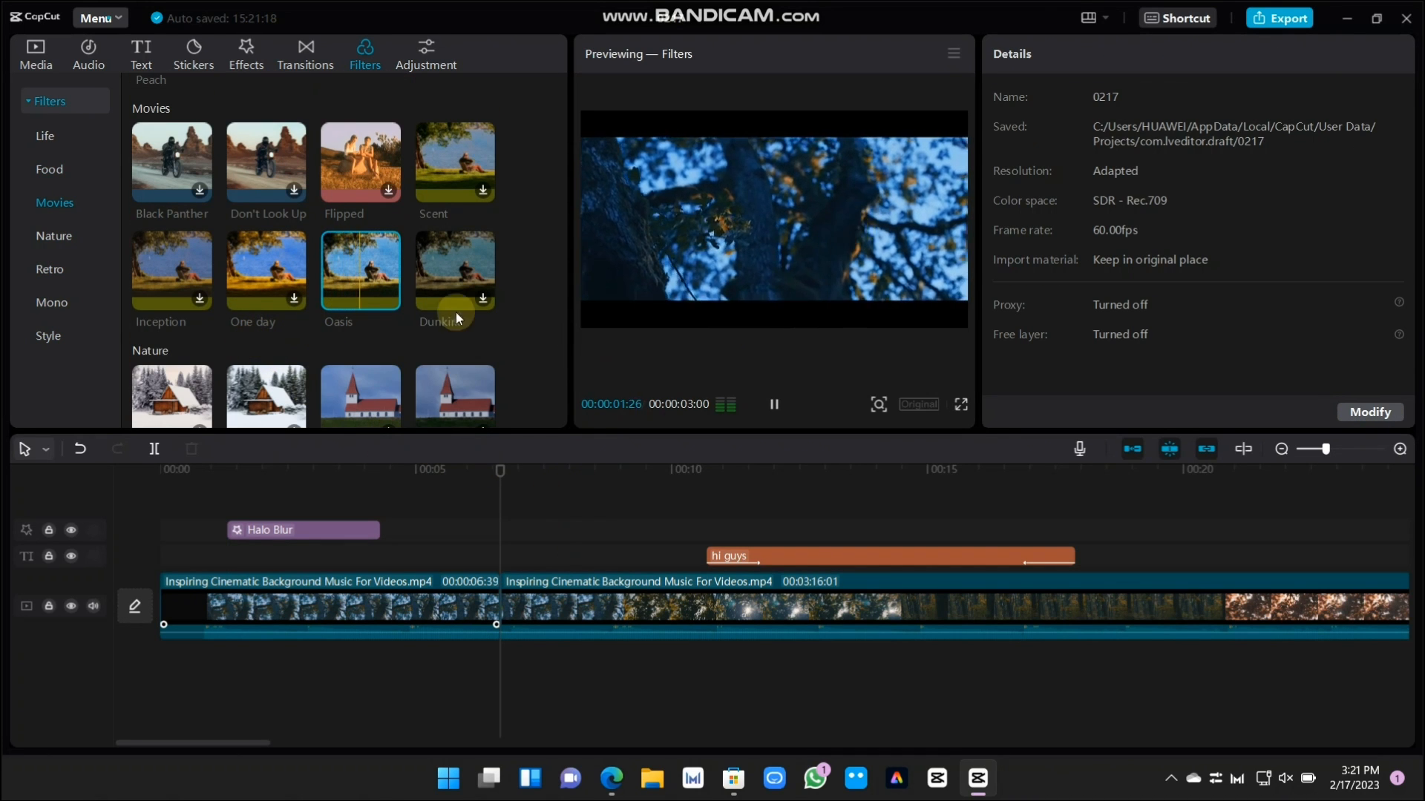
Add a custom adjustment layer to the timeline at 00:00:06:39
scroll(456, 304, up, 6)
scroll(420, 296, up, 3)
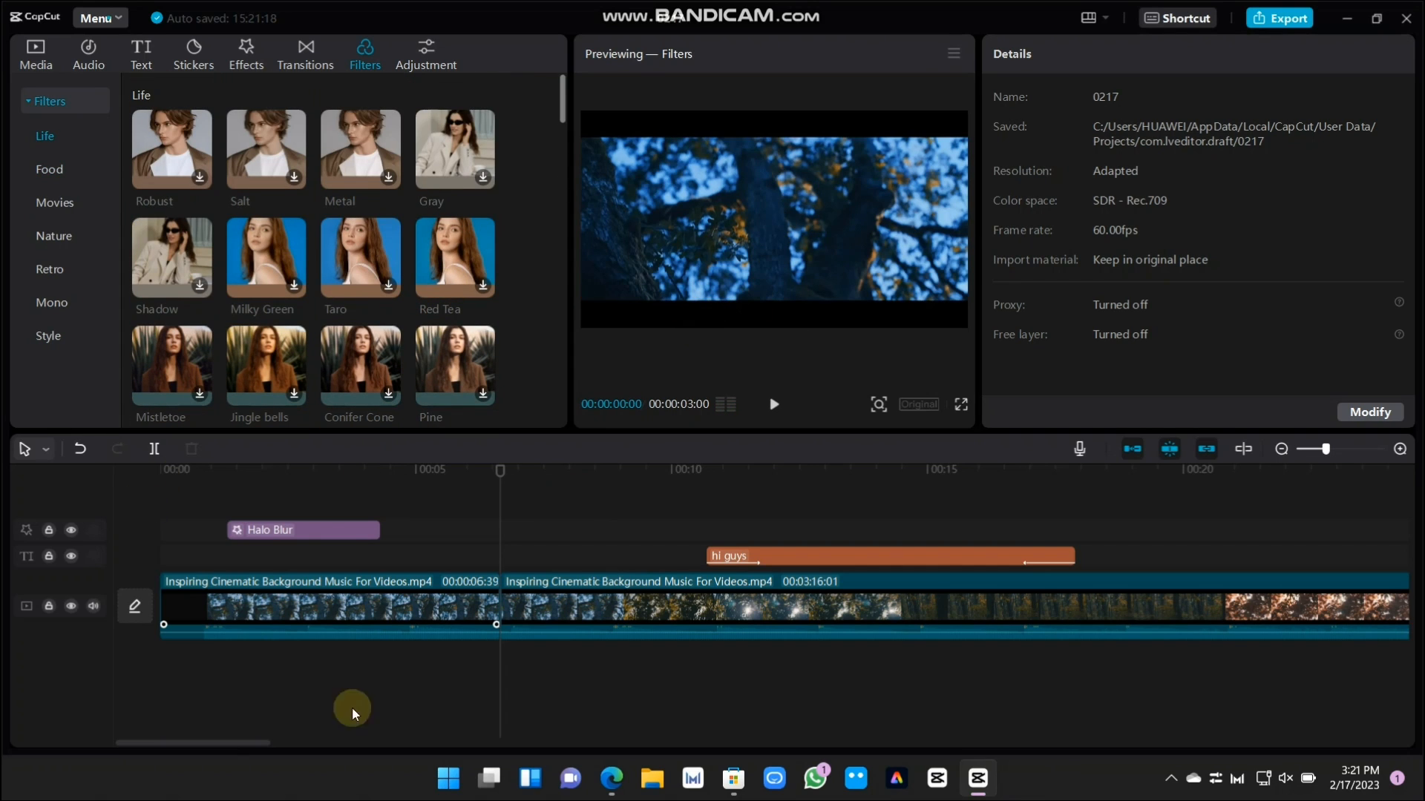
click(425, 58)
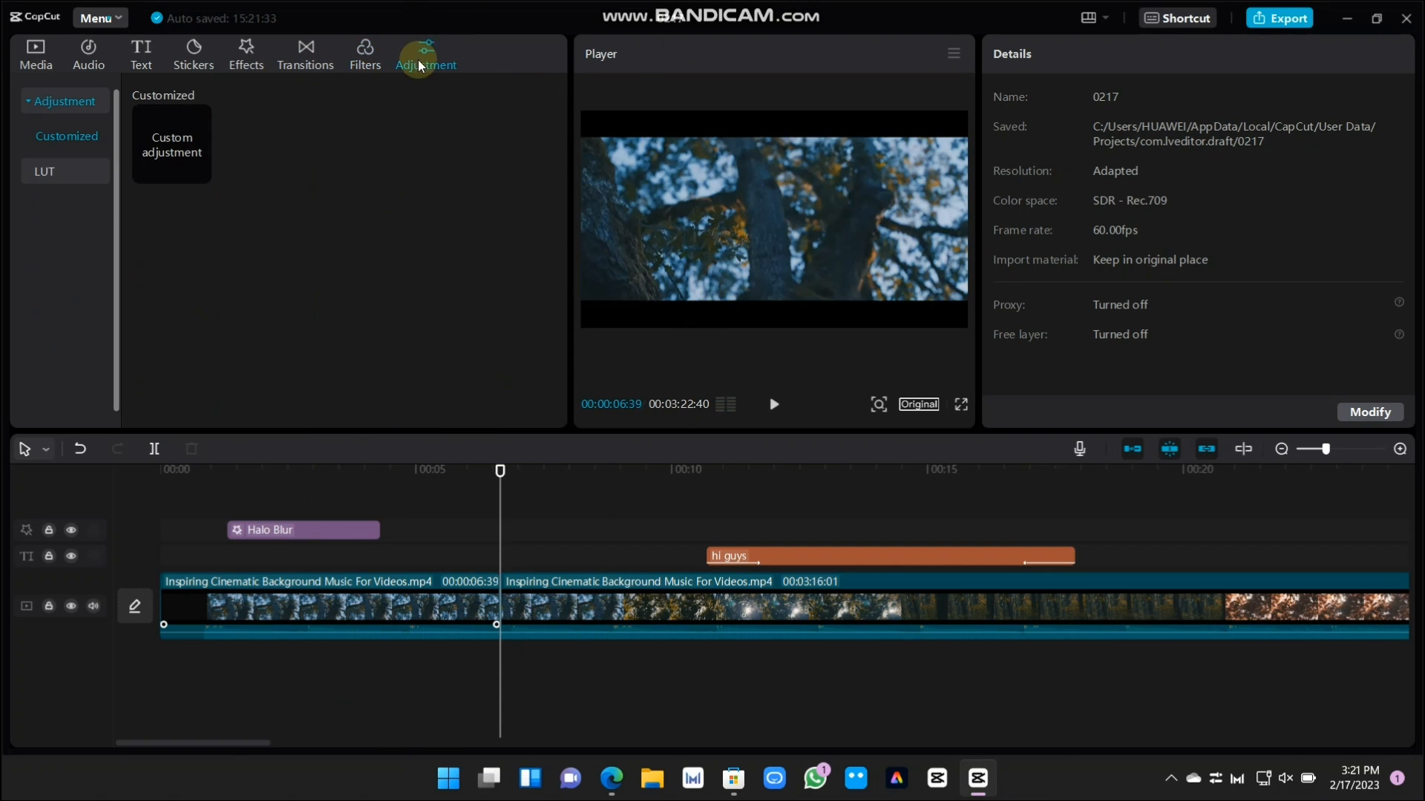
click(188, 151)
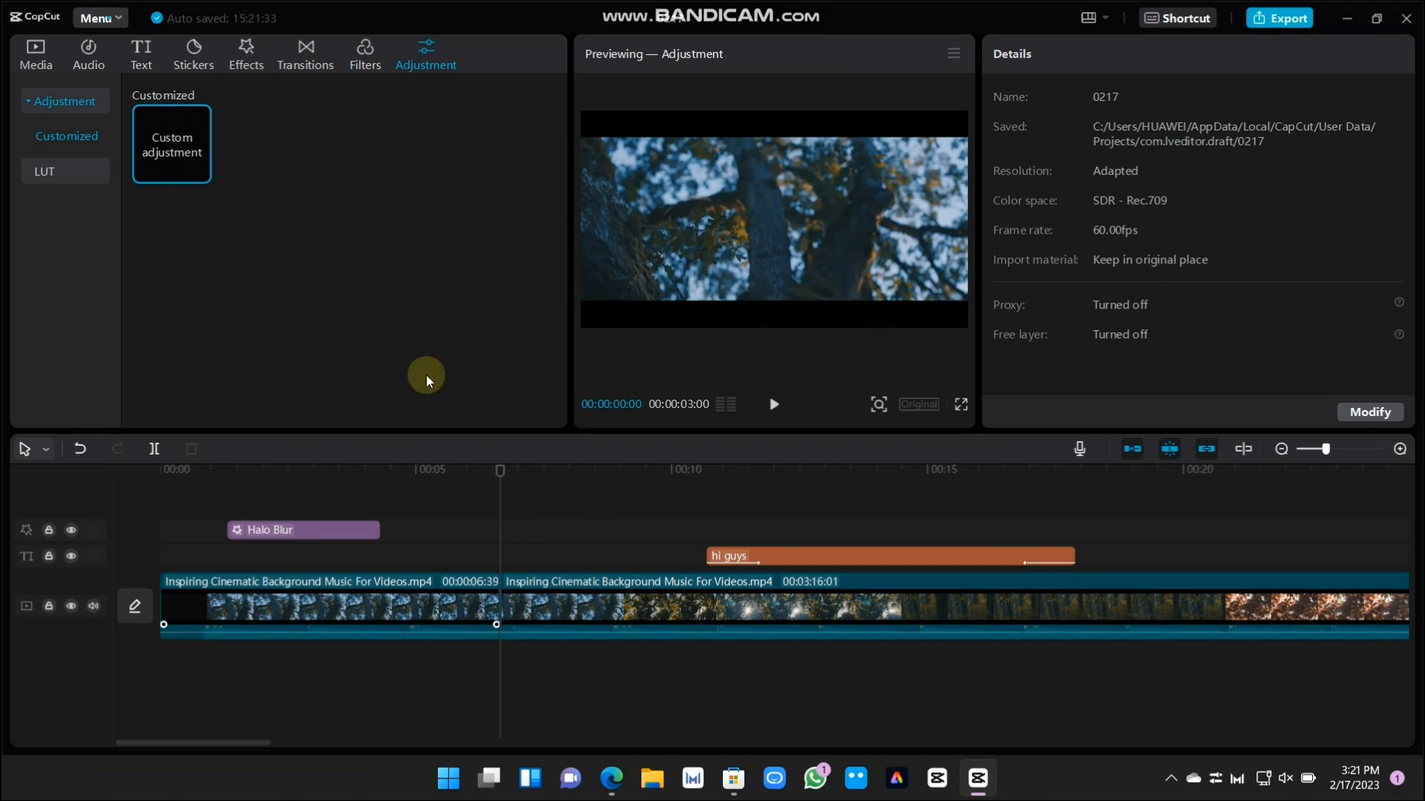
click(198, 172)
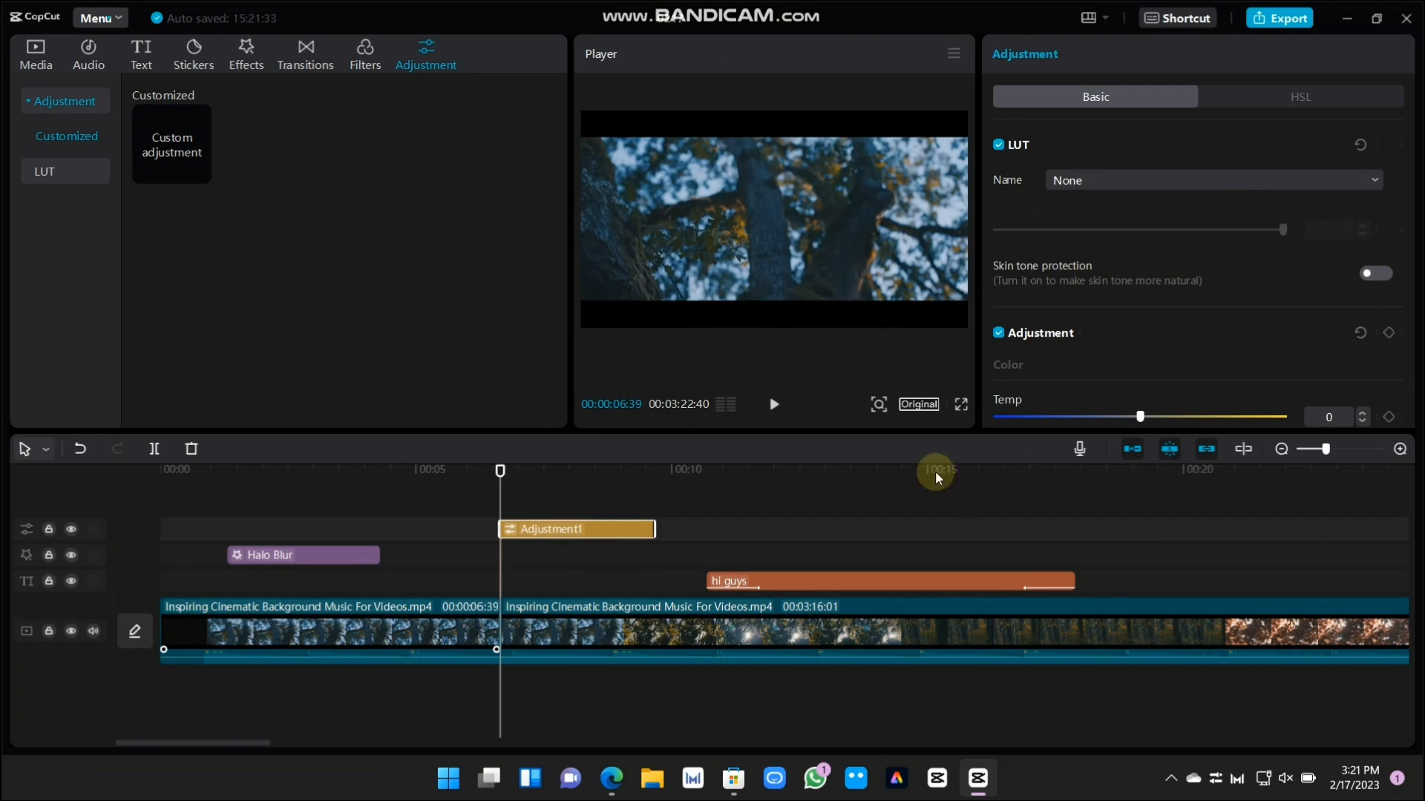
Look through the adjustment layer's colour, lightness and effects settings and the list of available LUTs
scroll(1298, 230, down, 10)
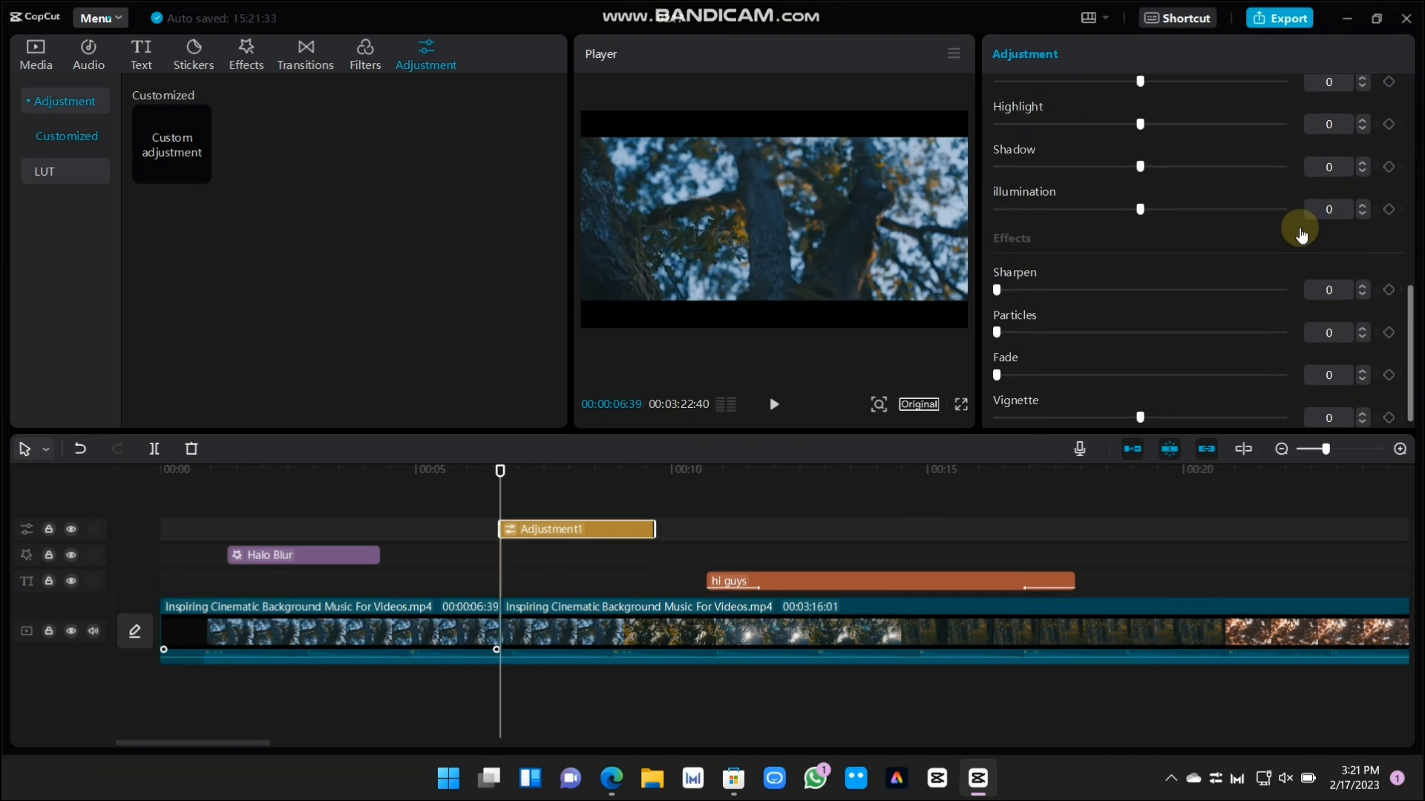
scroll(1234, 319, up, 10)
scroll(1222, 331, down, 1)
scroll(1222, 330, down, 5)
scroll(1222, 331, up, 8)
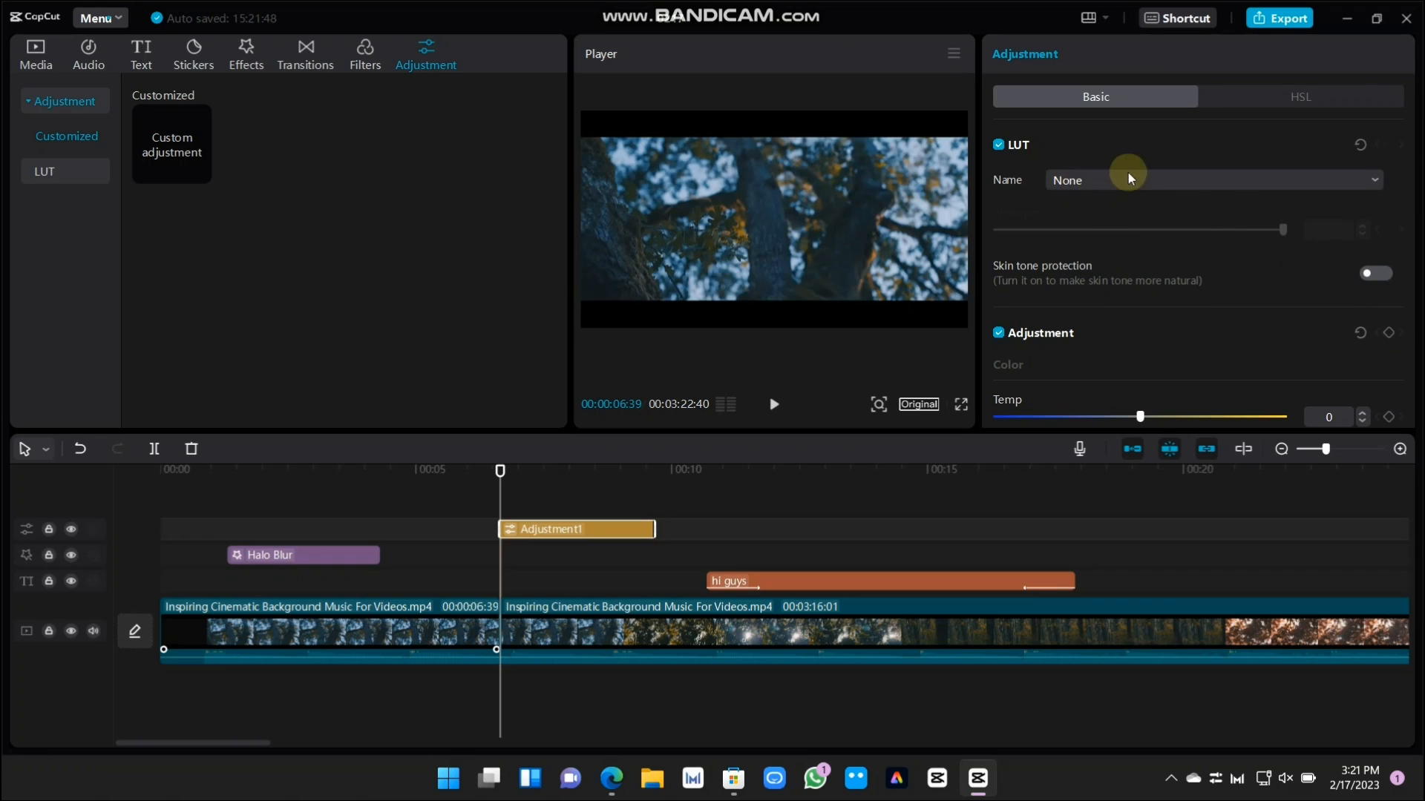
click(1373, 176)
click(1177, 221)
click(1336, 178)
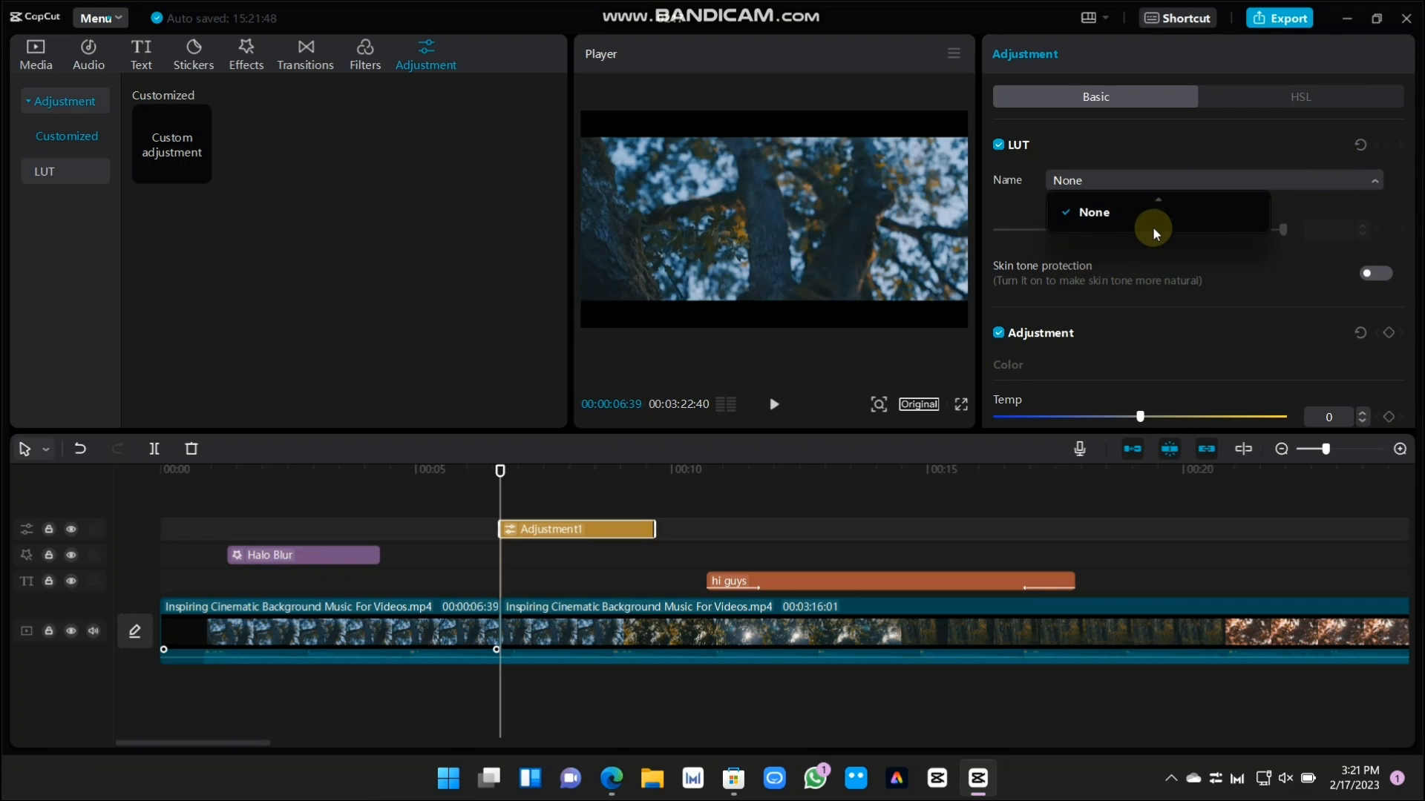
scroll(1180, 296, down, 2)
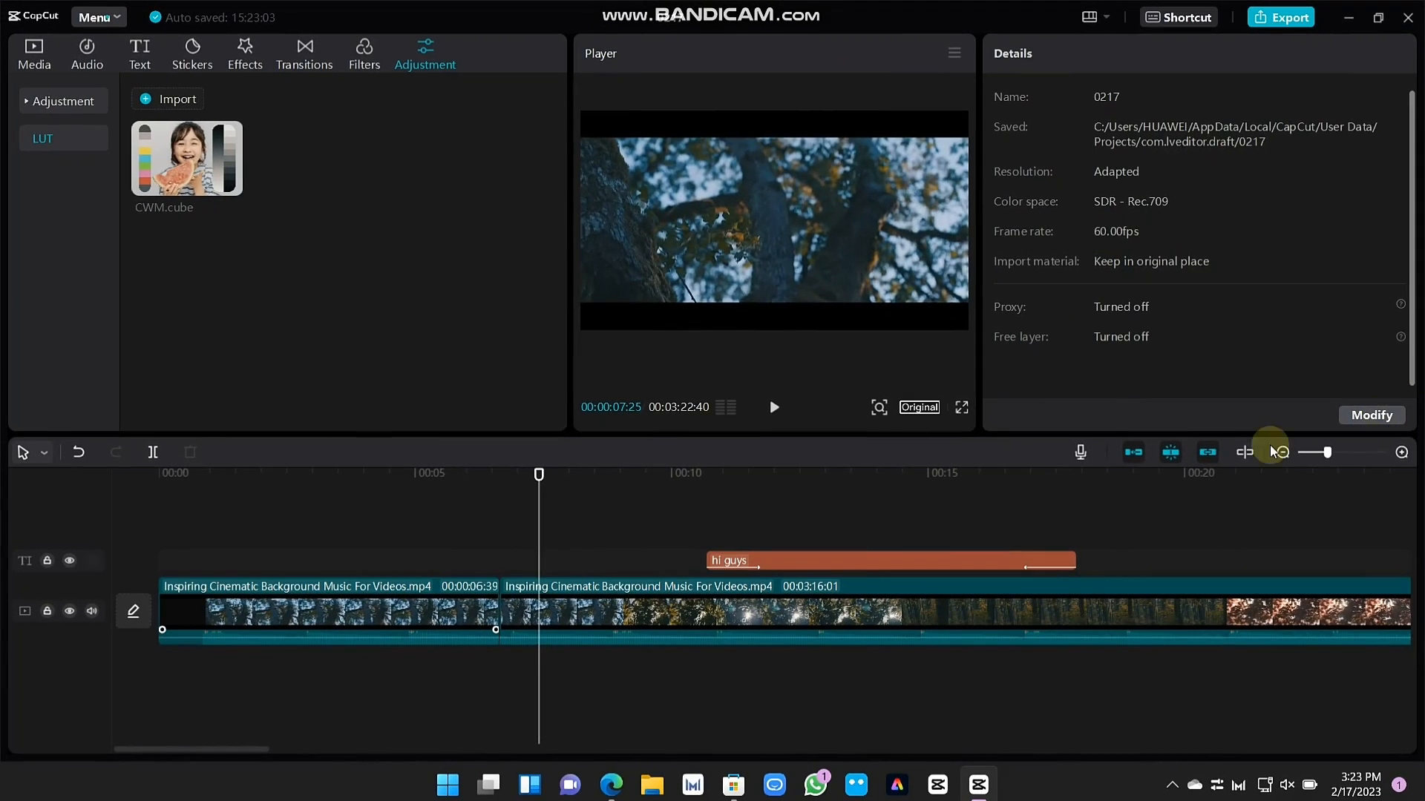
Set the second video clip's speed to 100x and turn on voice tone change
click(442, 573)
click(556, 589)
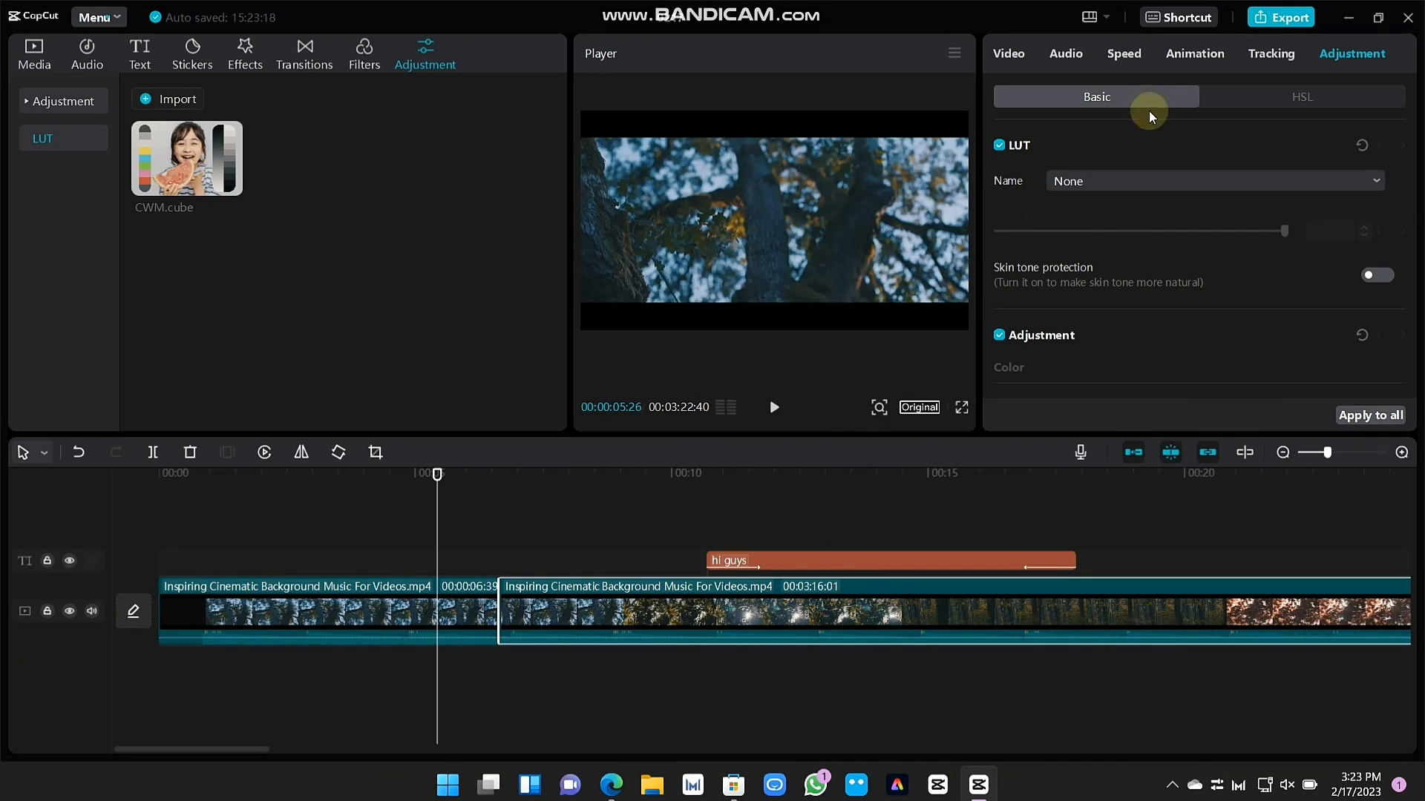
click(1125, 59)
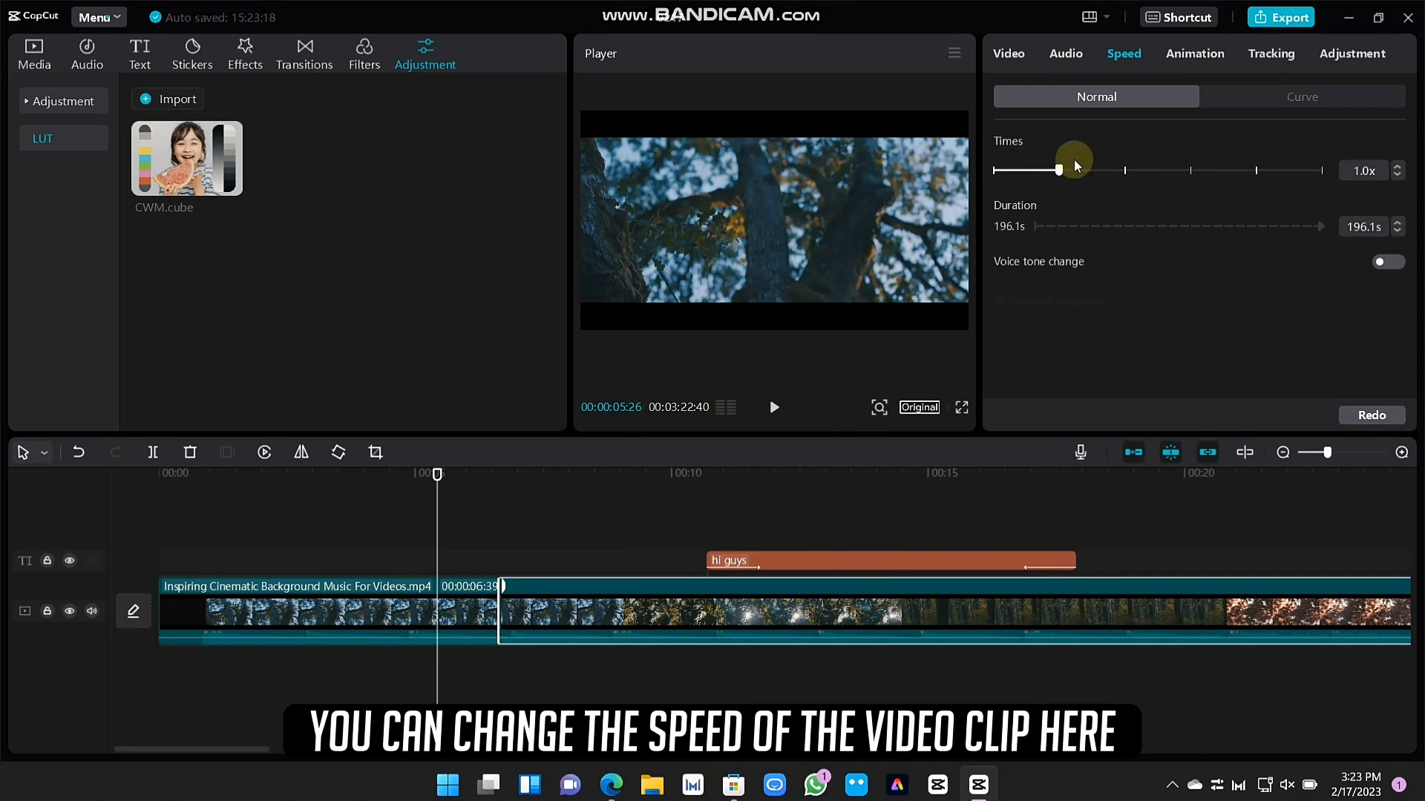
drag(1067, 173, 1215, 172)
drag(1279, 268, 1400, 365)
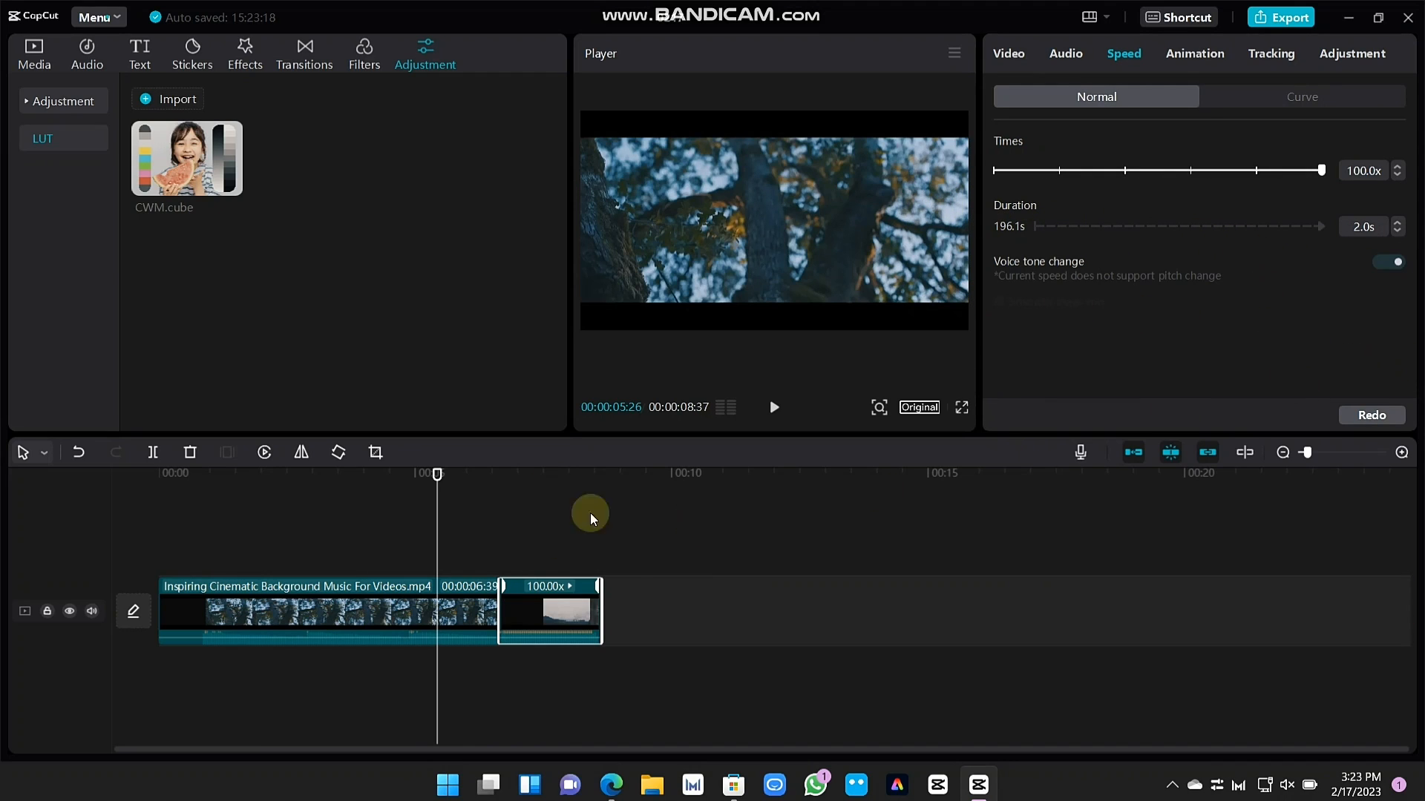
Play the video from just before the cut to preview the sped-up clip
click(444, 484)
drag(446, 486, 493, 482)
click(773, 406)
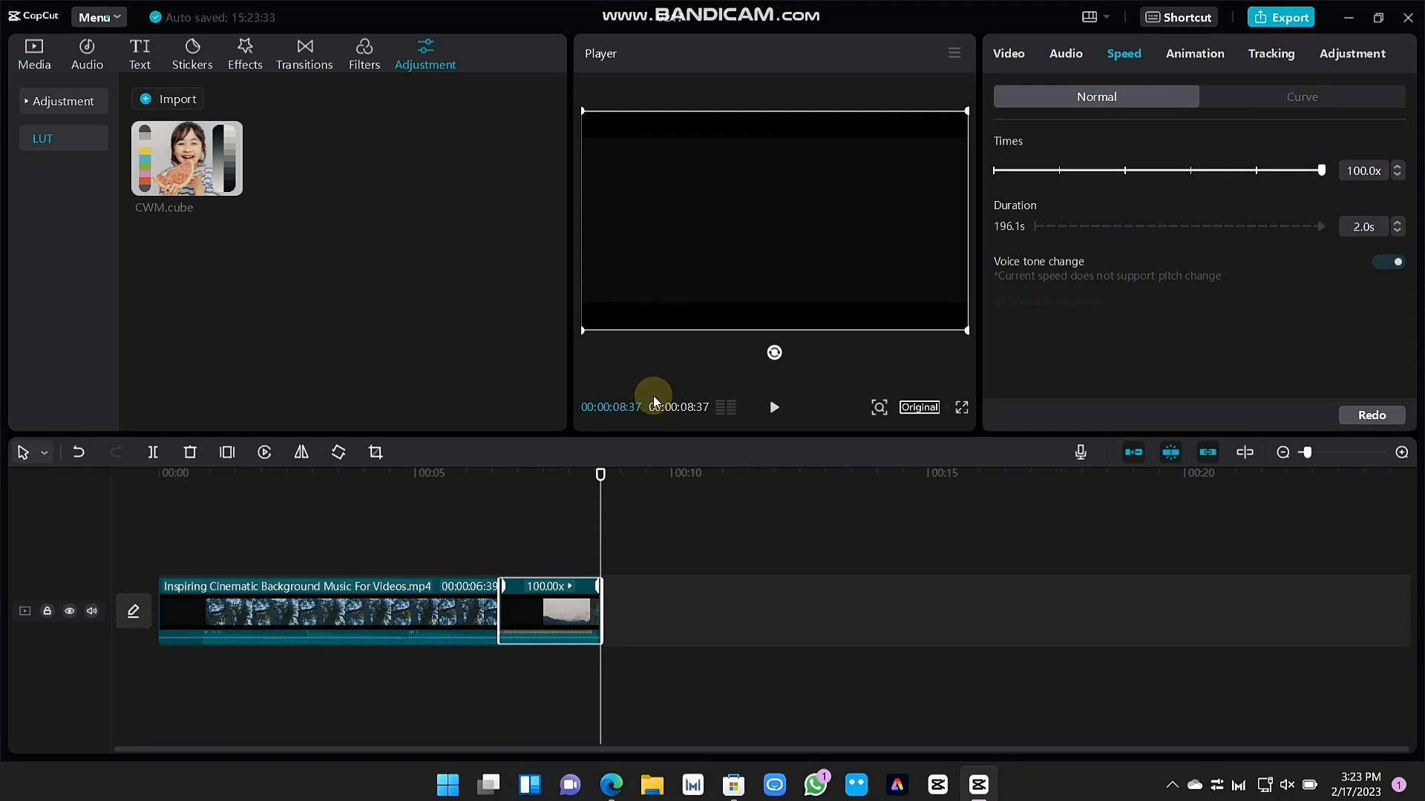
Try the second video clip at 0.1x speed and return it to 1.0x
drag(1321, 173, 980, 196)
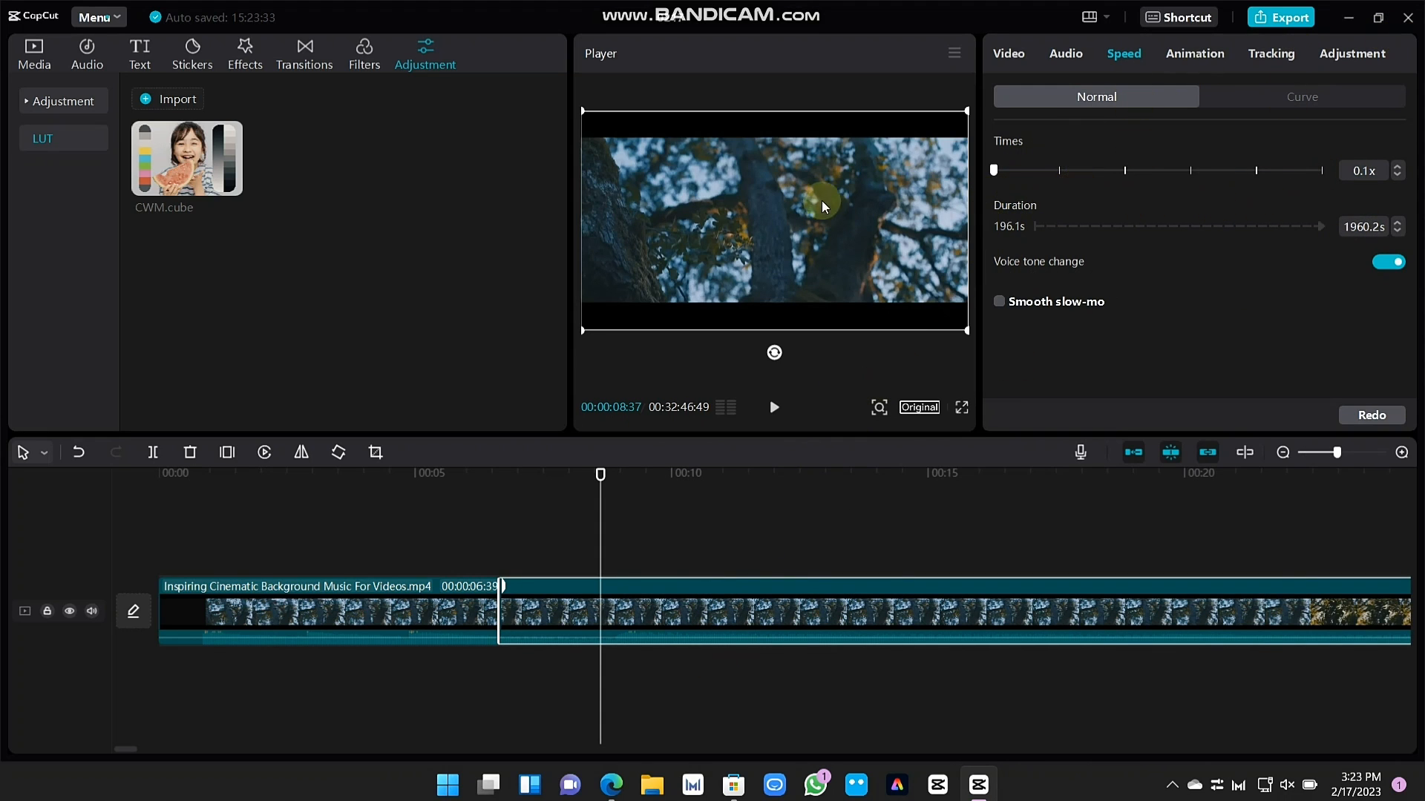
drag(1015, 181, 1056, 180)
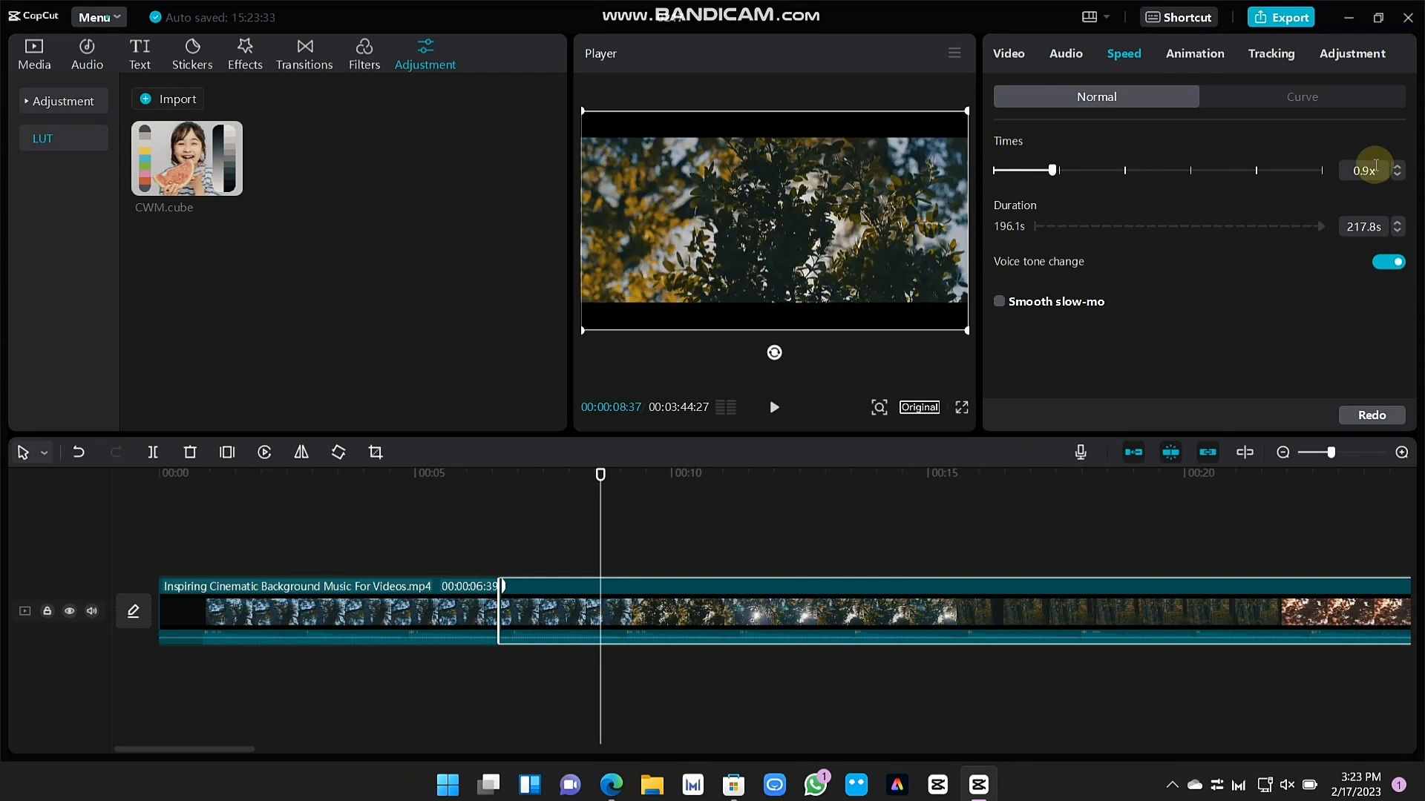
click(1398, 169)
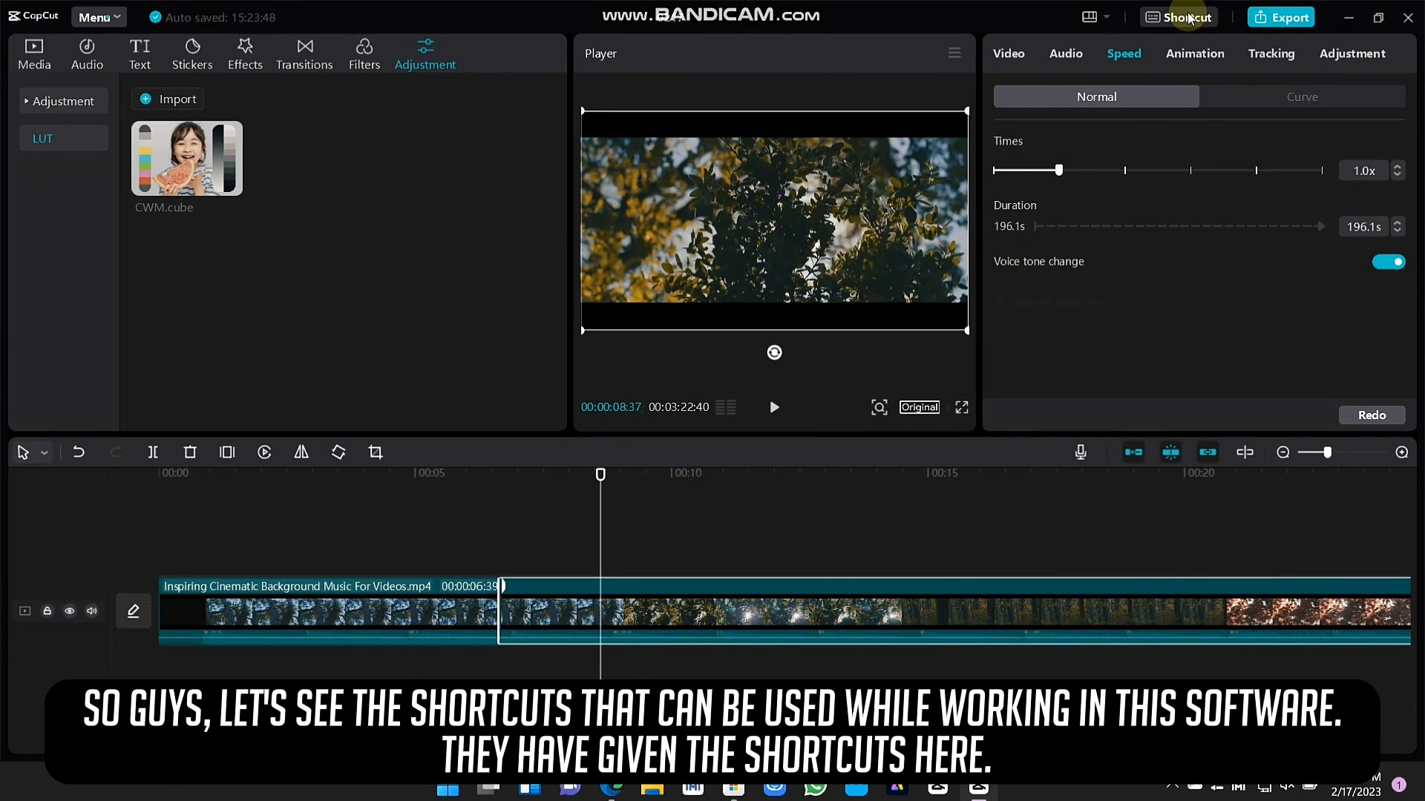
Open the keyboard shortcut list and look through its Timeline, Player, Basic and Other categories
click(1187, 18)
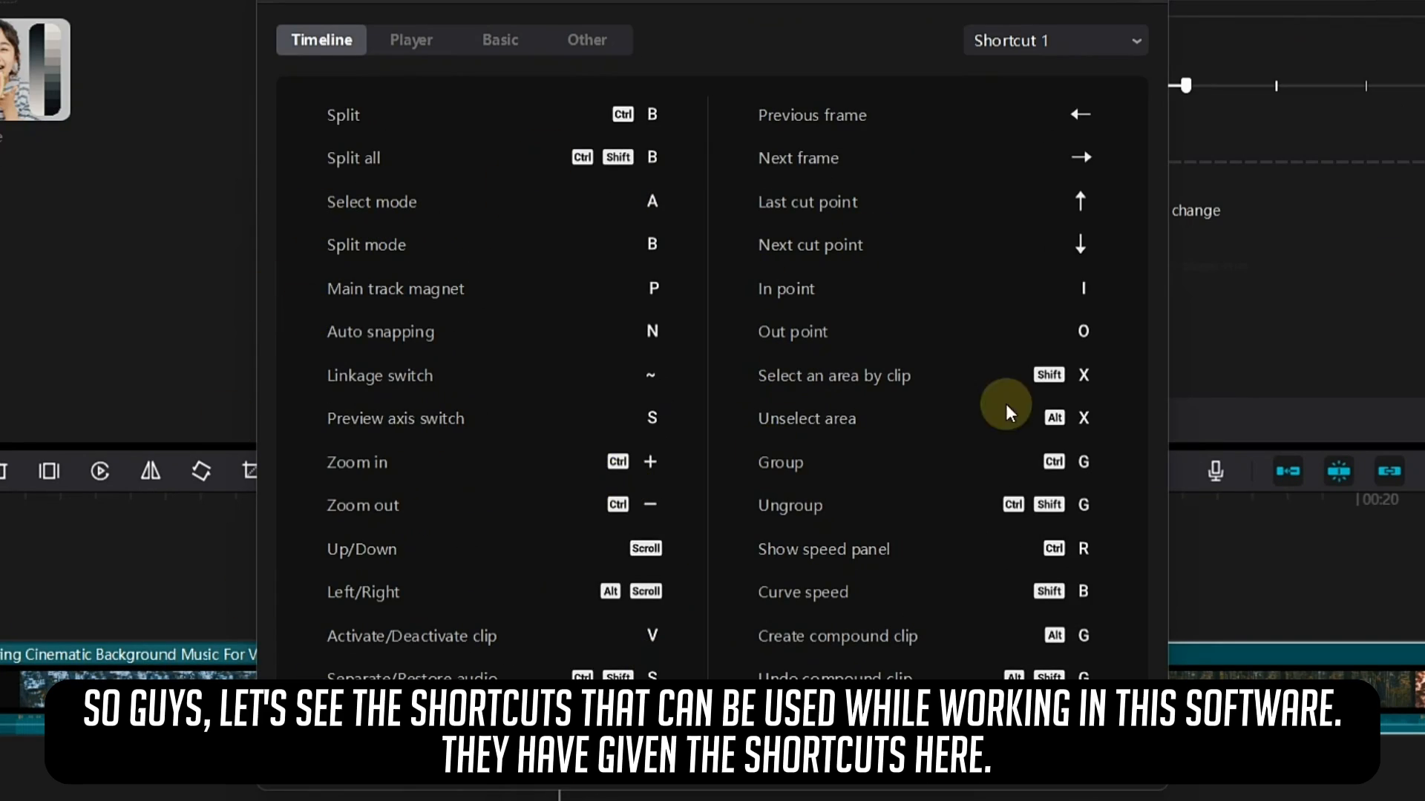
click(412, 39)
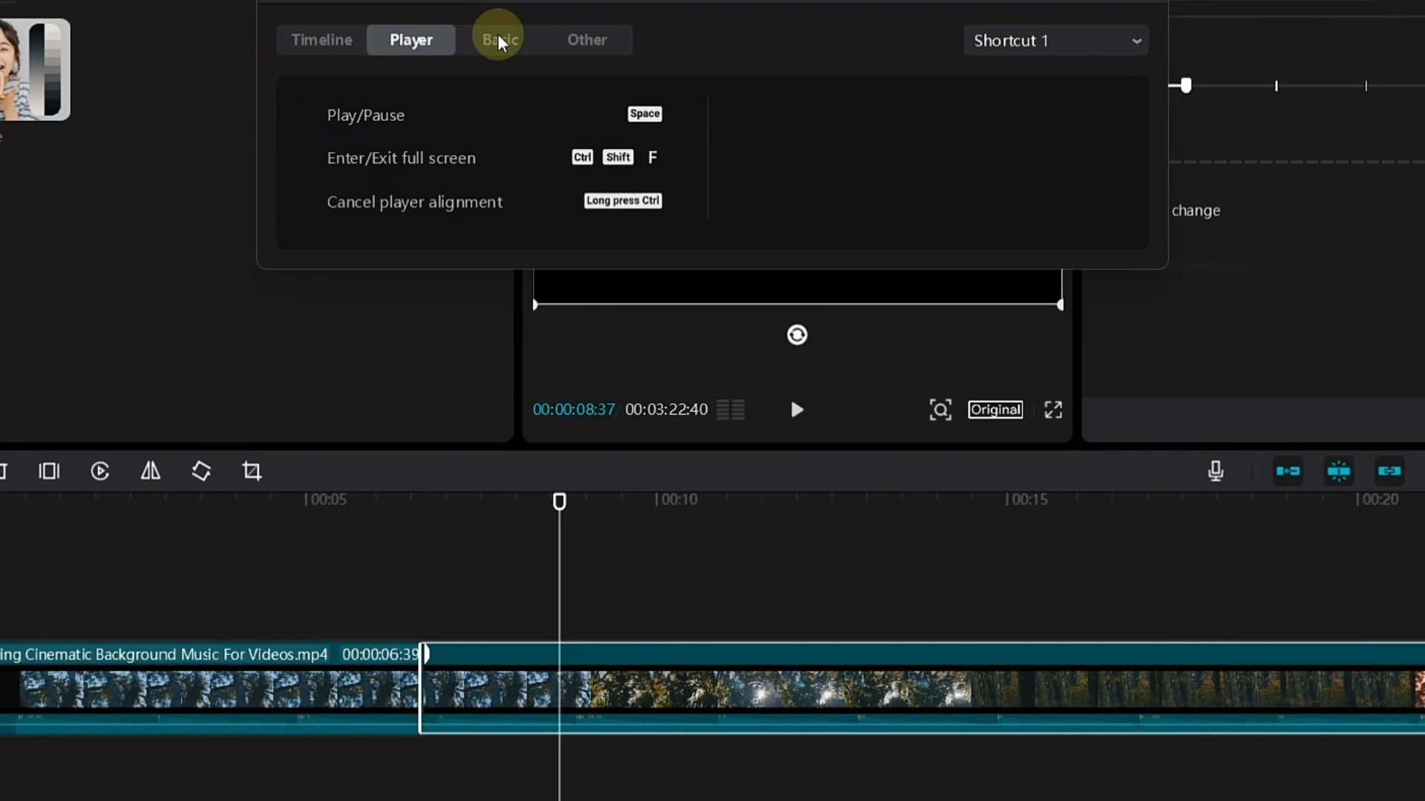
click(500, 39)
click(581, 46)
click(322, 39)
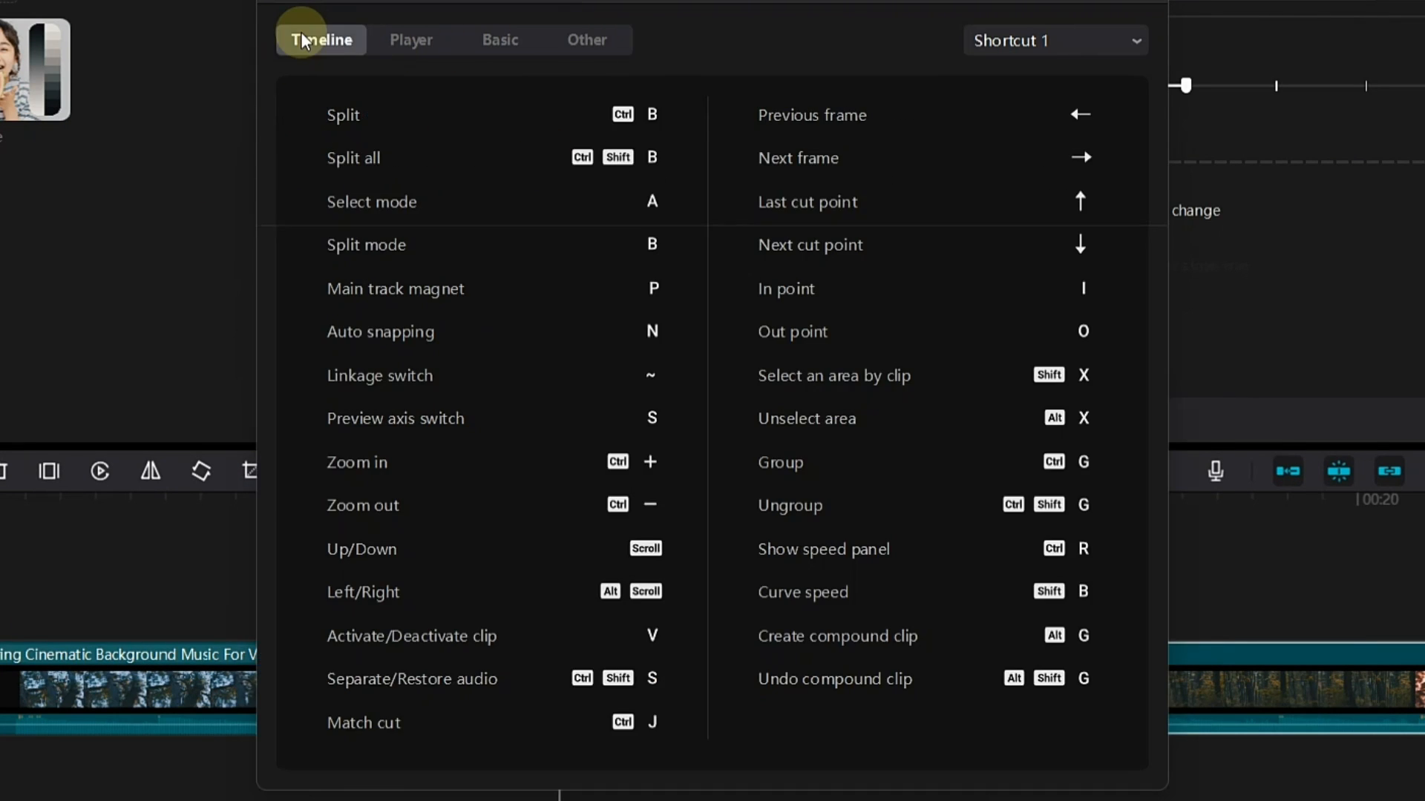
Compare the Timeline shortcuts of the Shortcut 2 preset and switch back to Shortcut 1
click(1102, 40)
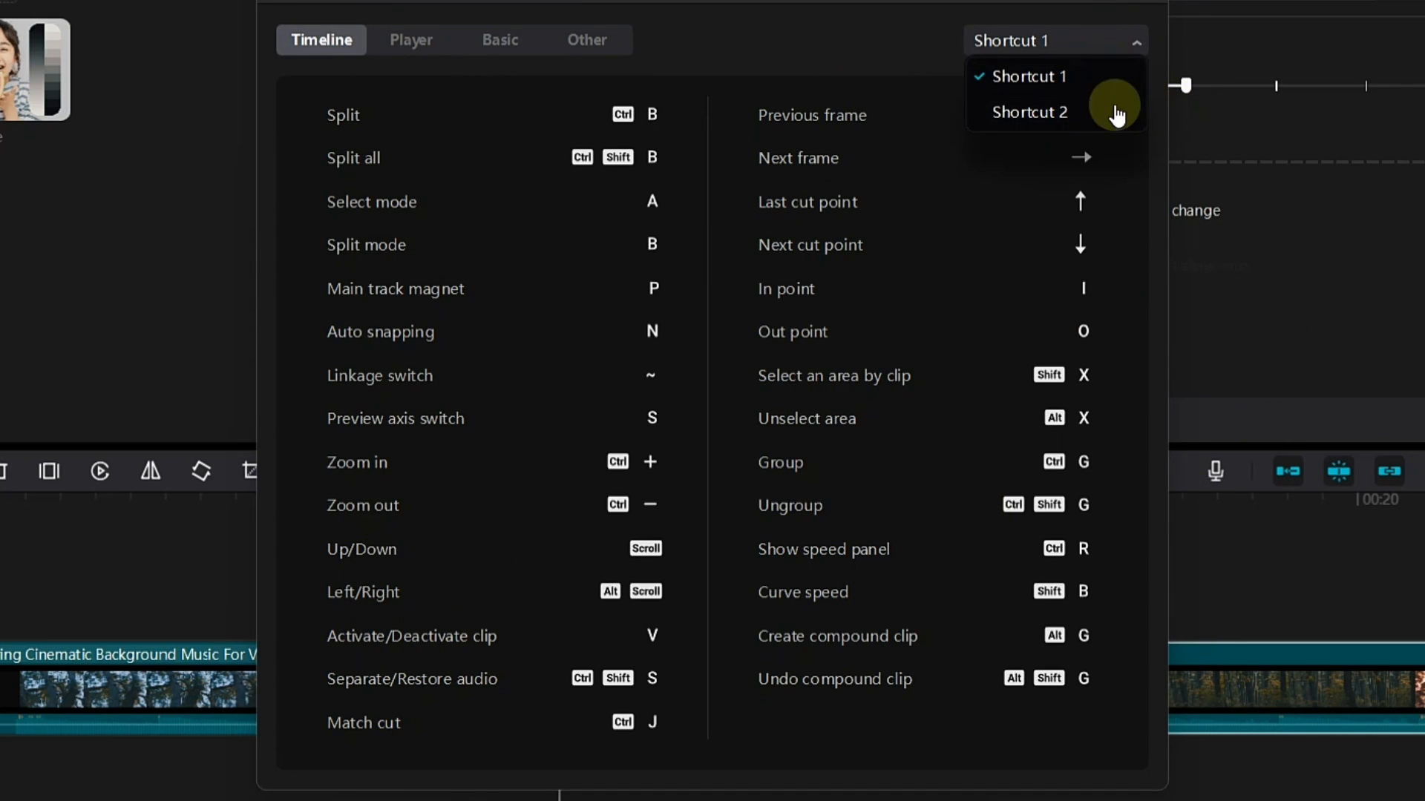
click(1060, 119)
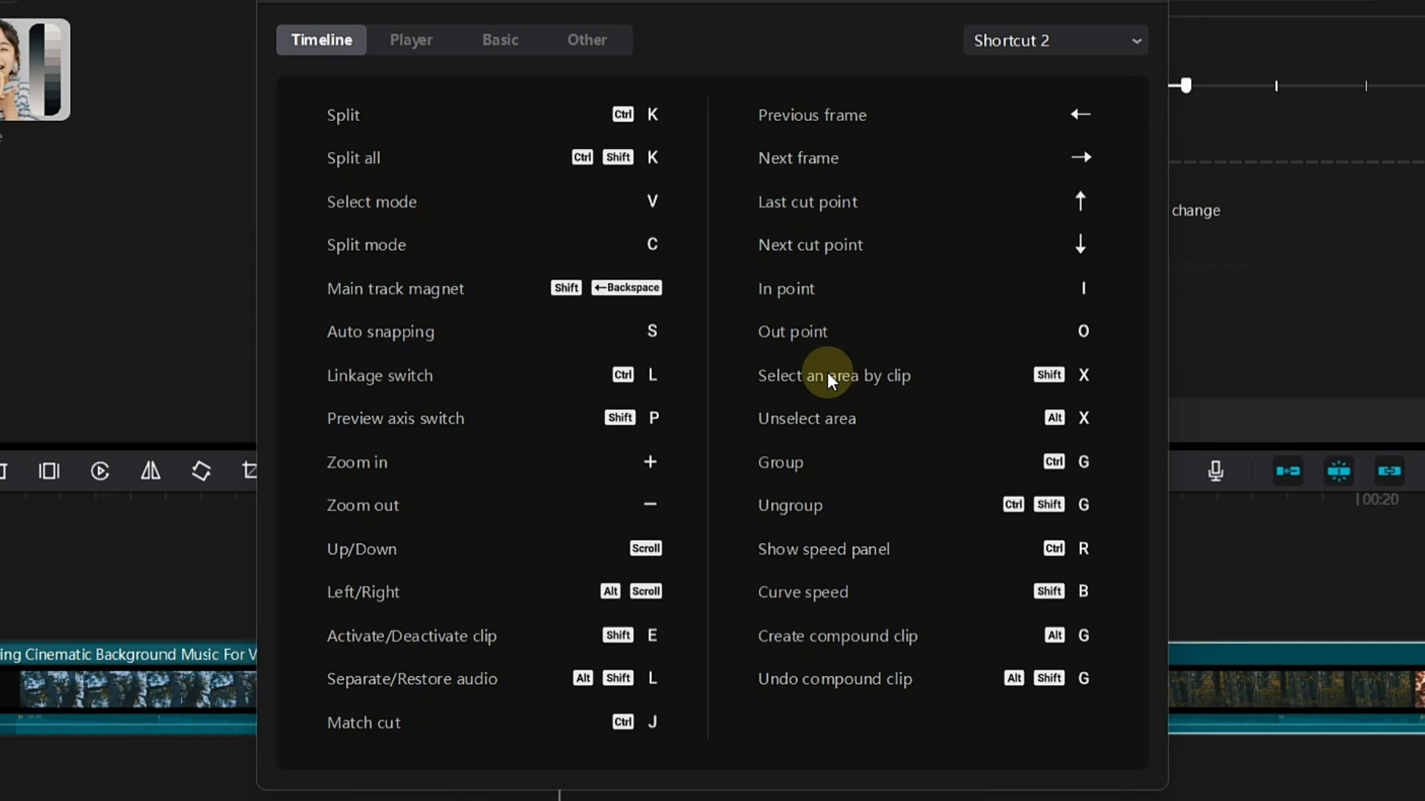
click(1034, 47)
click(1017, 77)
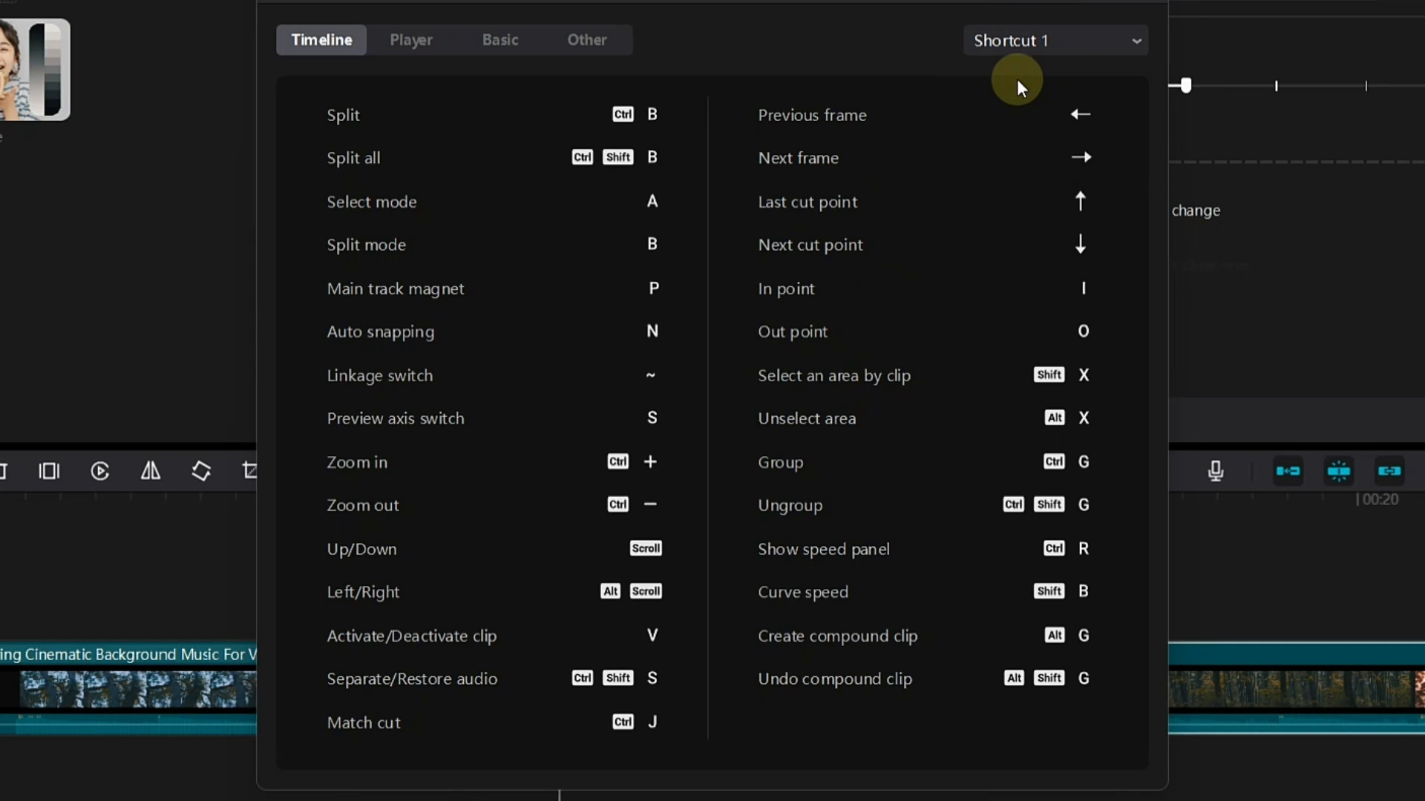
Read the Player, Basic and Other shortcuts of the Shortcut 1 preset and close the list
click(410, 45)
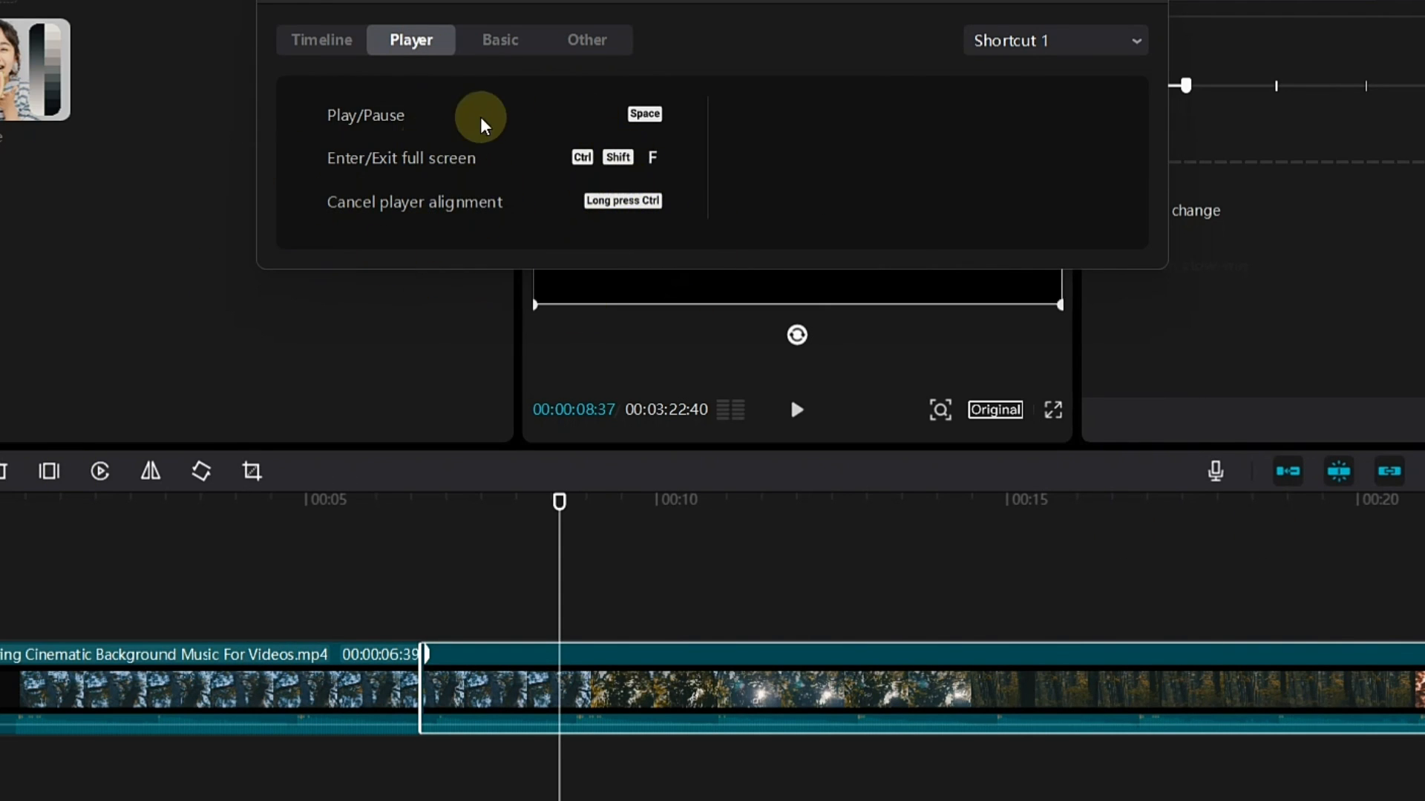
click(503, 47)
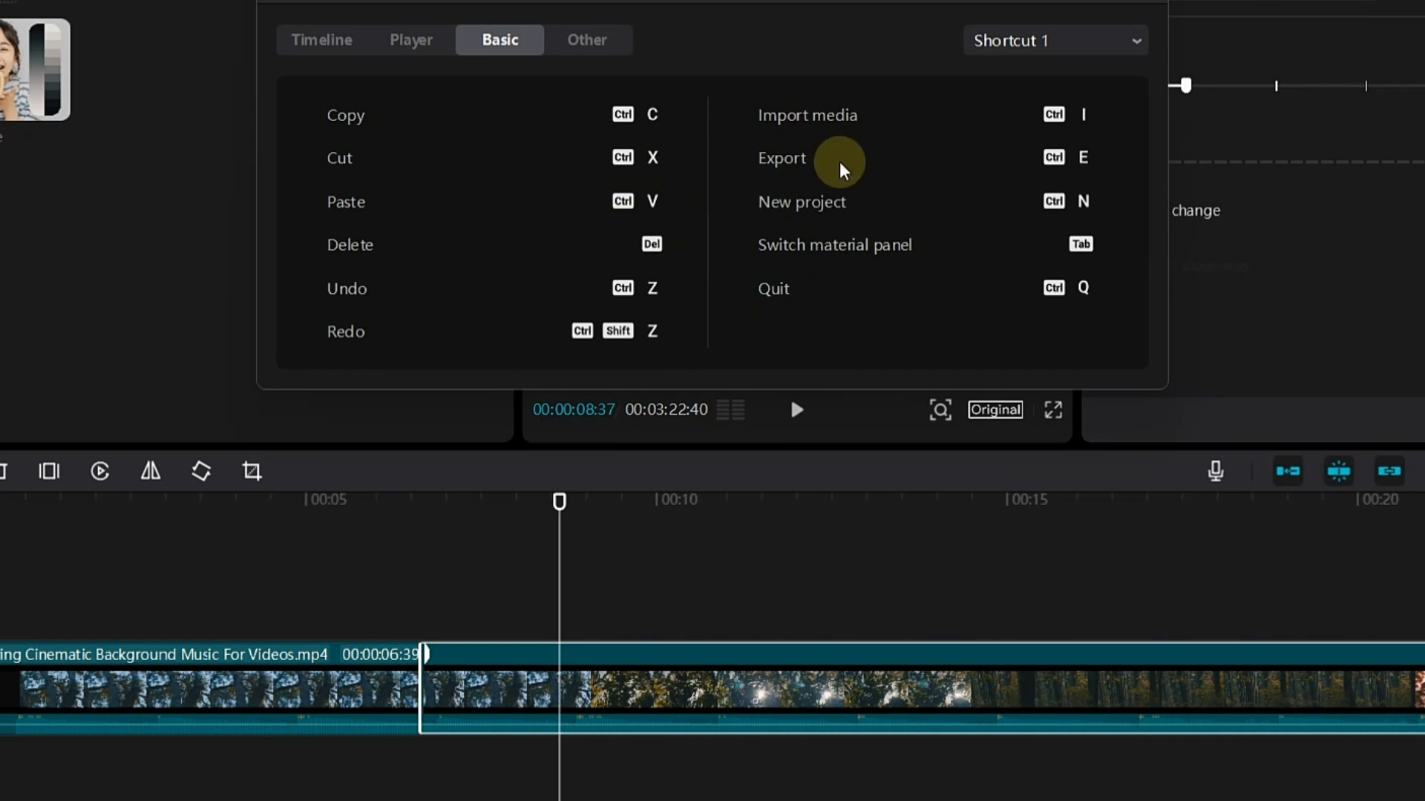
click(593, 39)
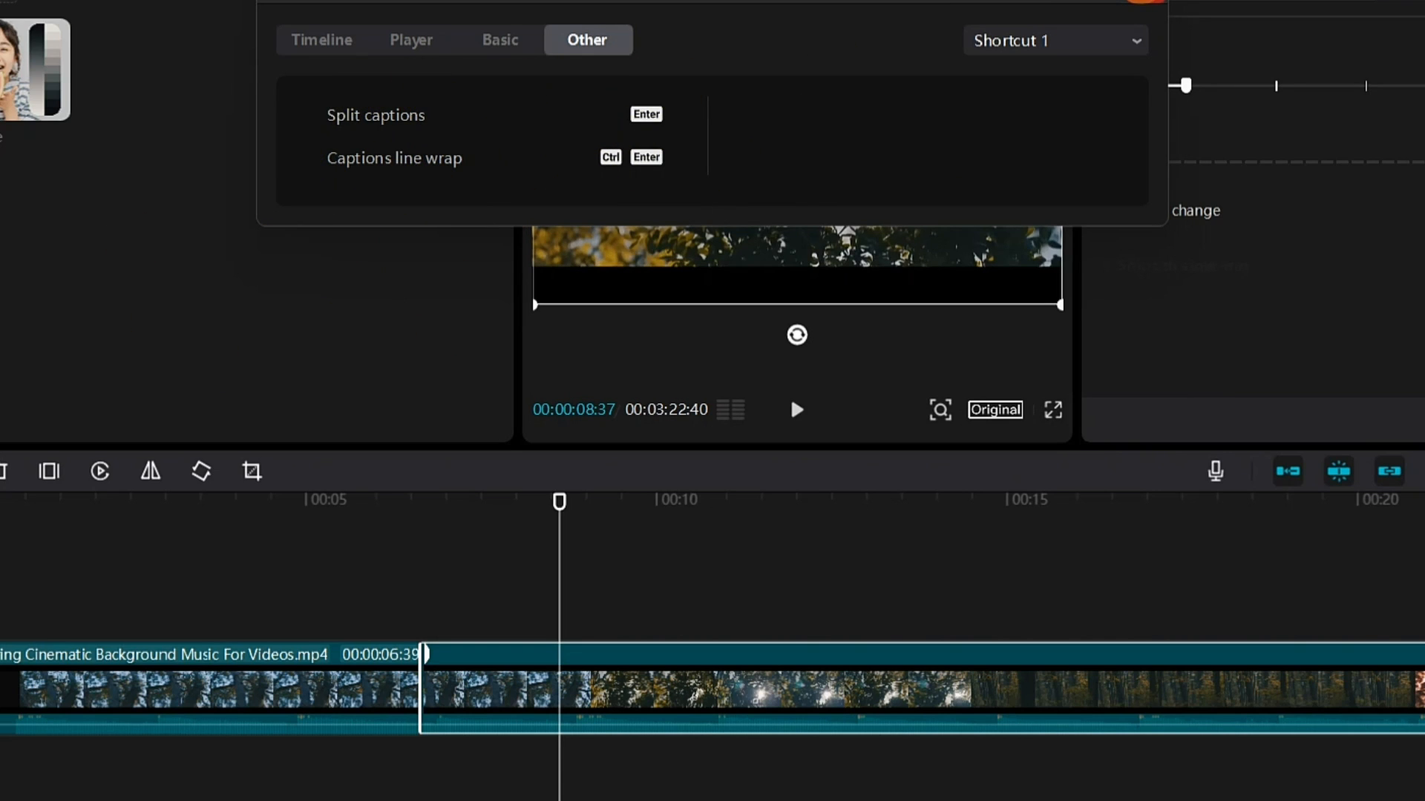
click(1145, 1)
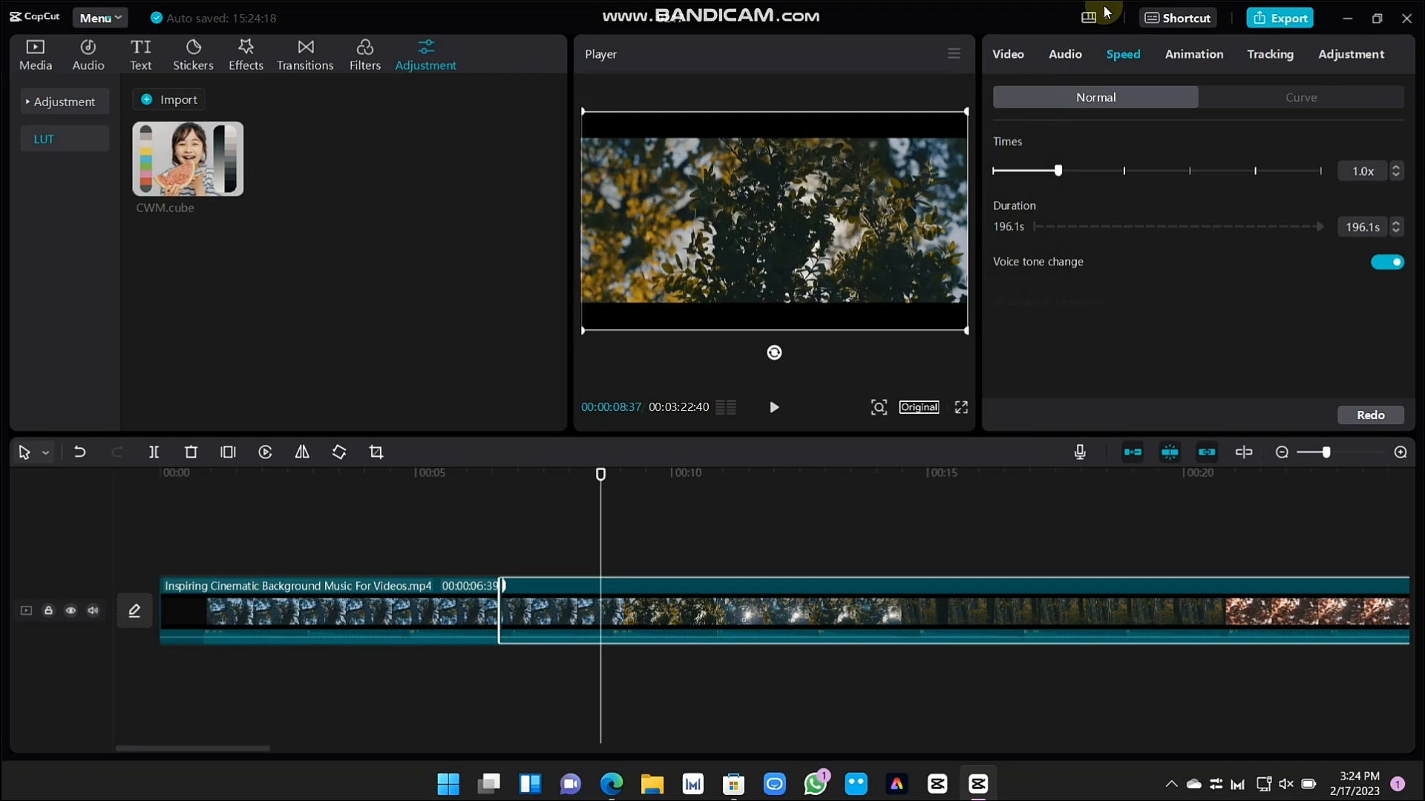
Check the available workspace layouts while keeping the default layout
click(1104, 10)
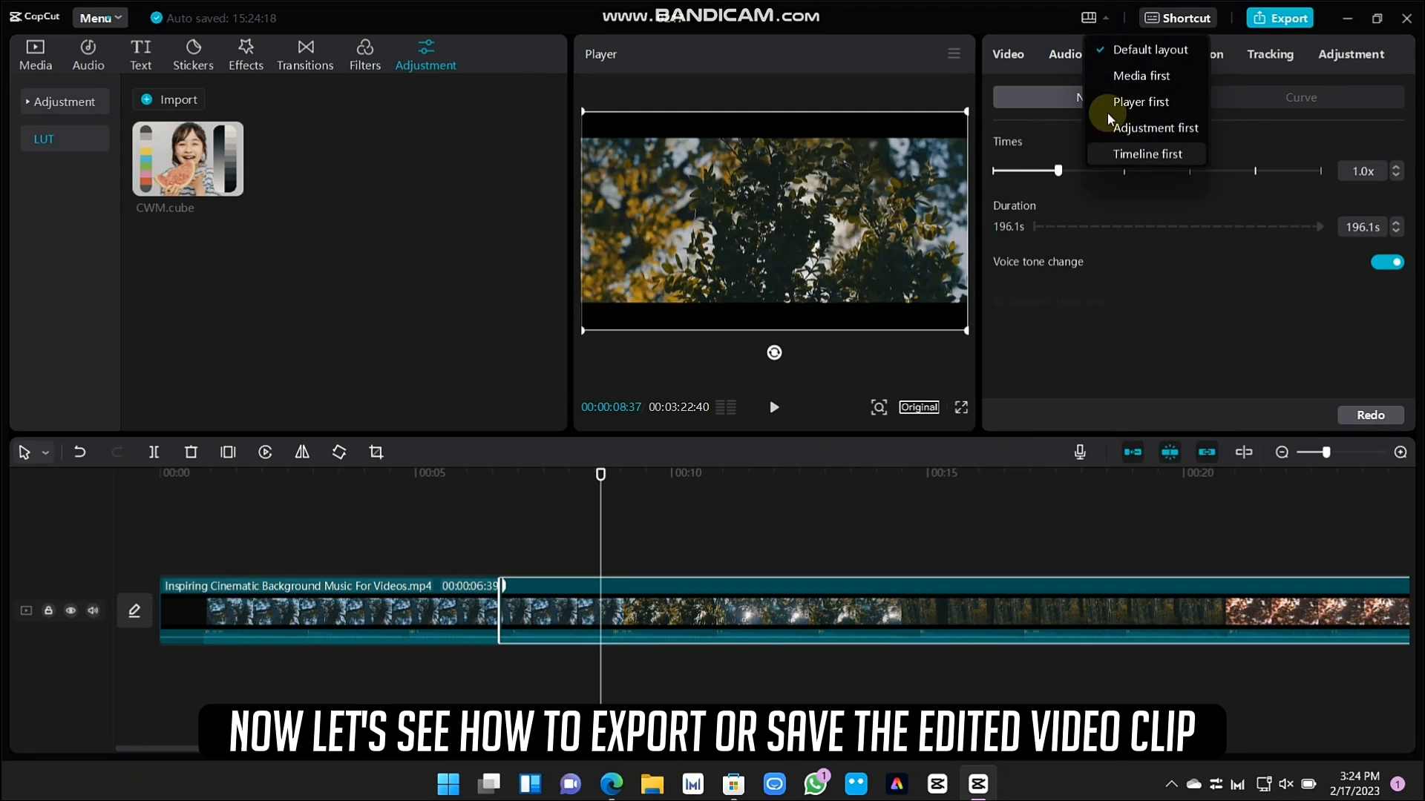
click(1005, 7)
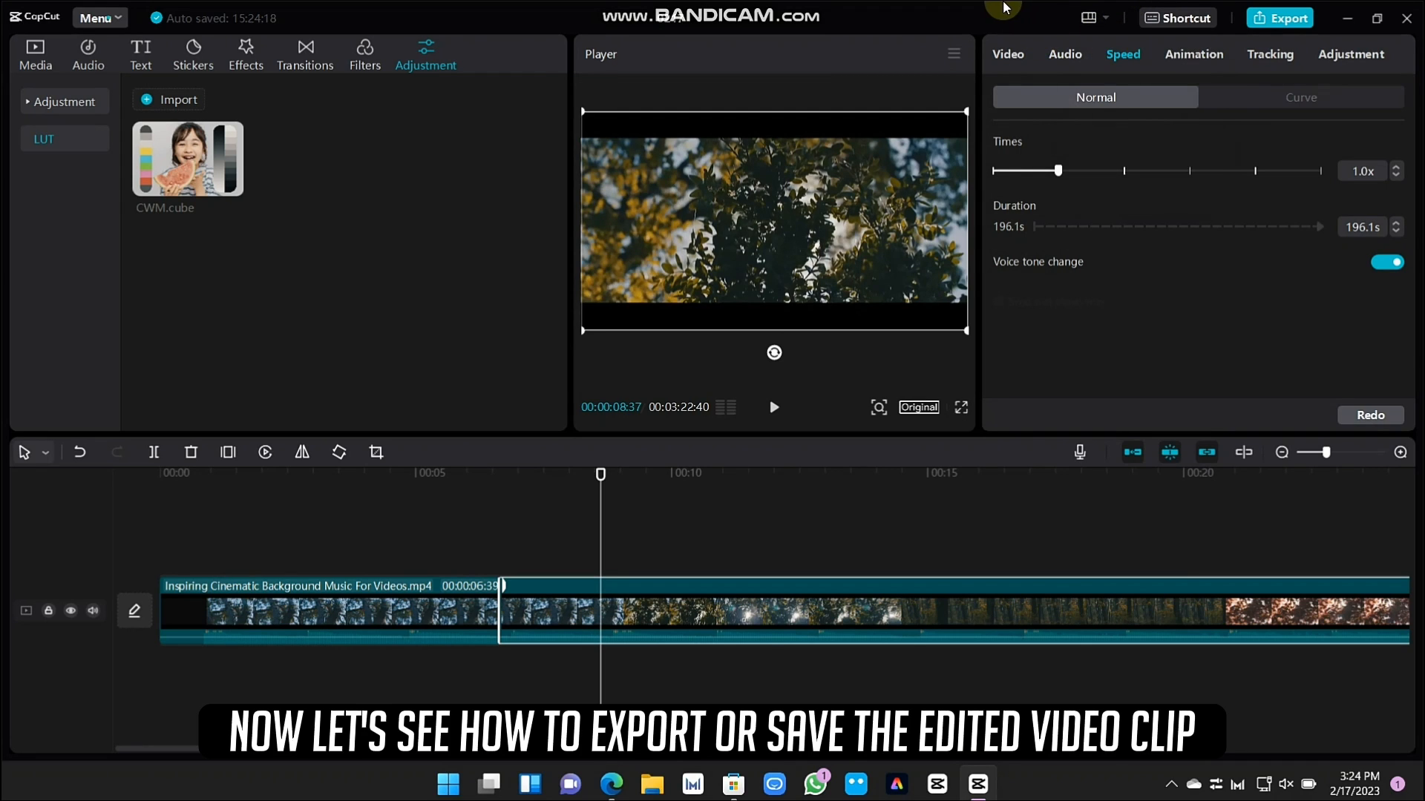
Open the export settings and review the resolution, bit rate and frame rate options, keeping 4K, Higher and 60fps
click(1284, 20)
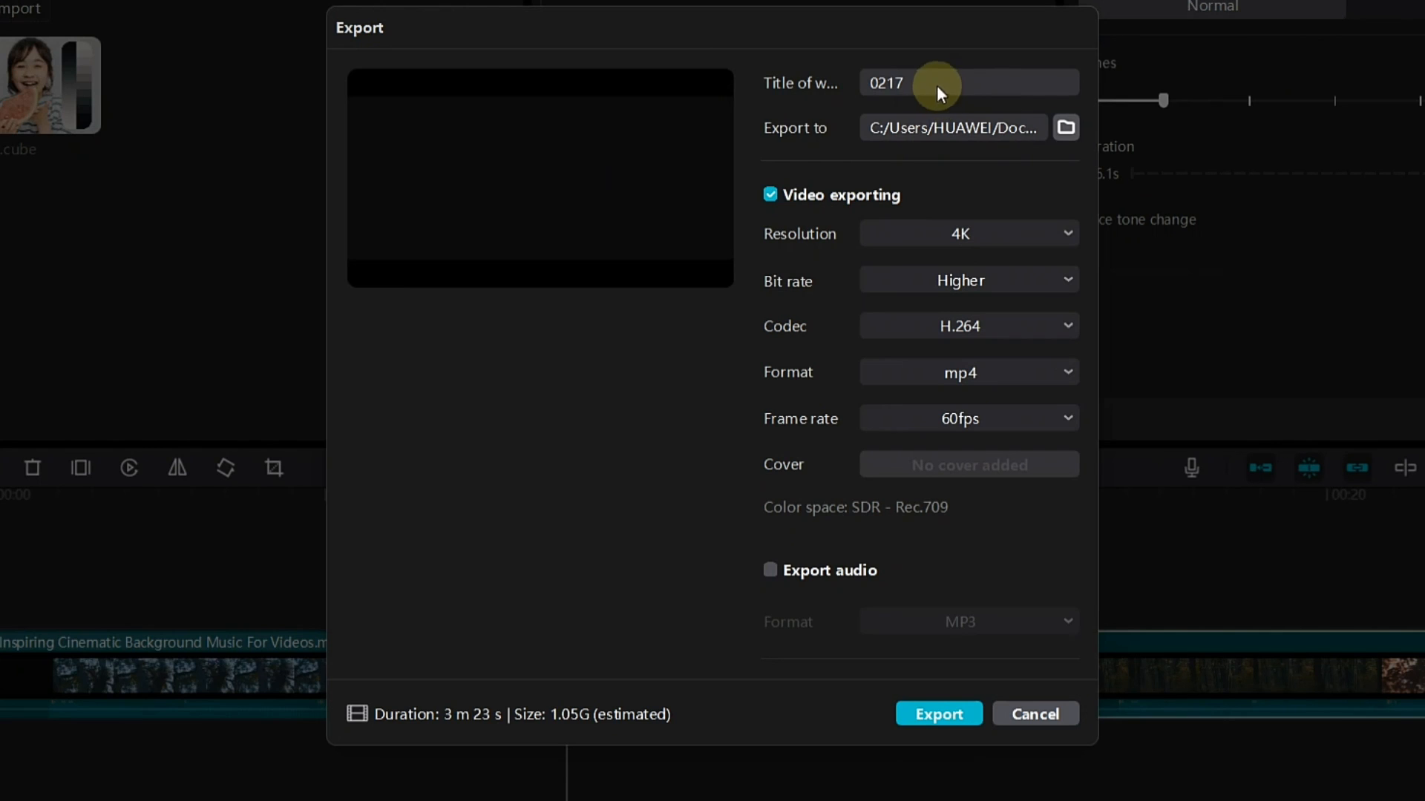
click(1066, 235)
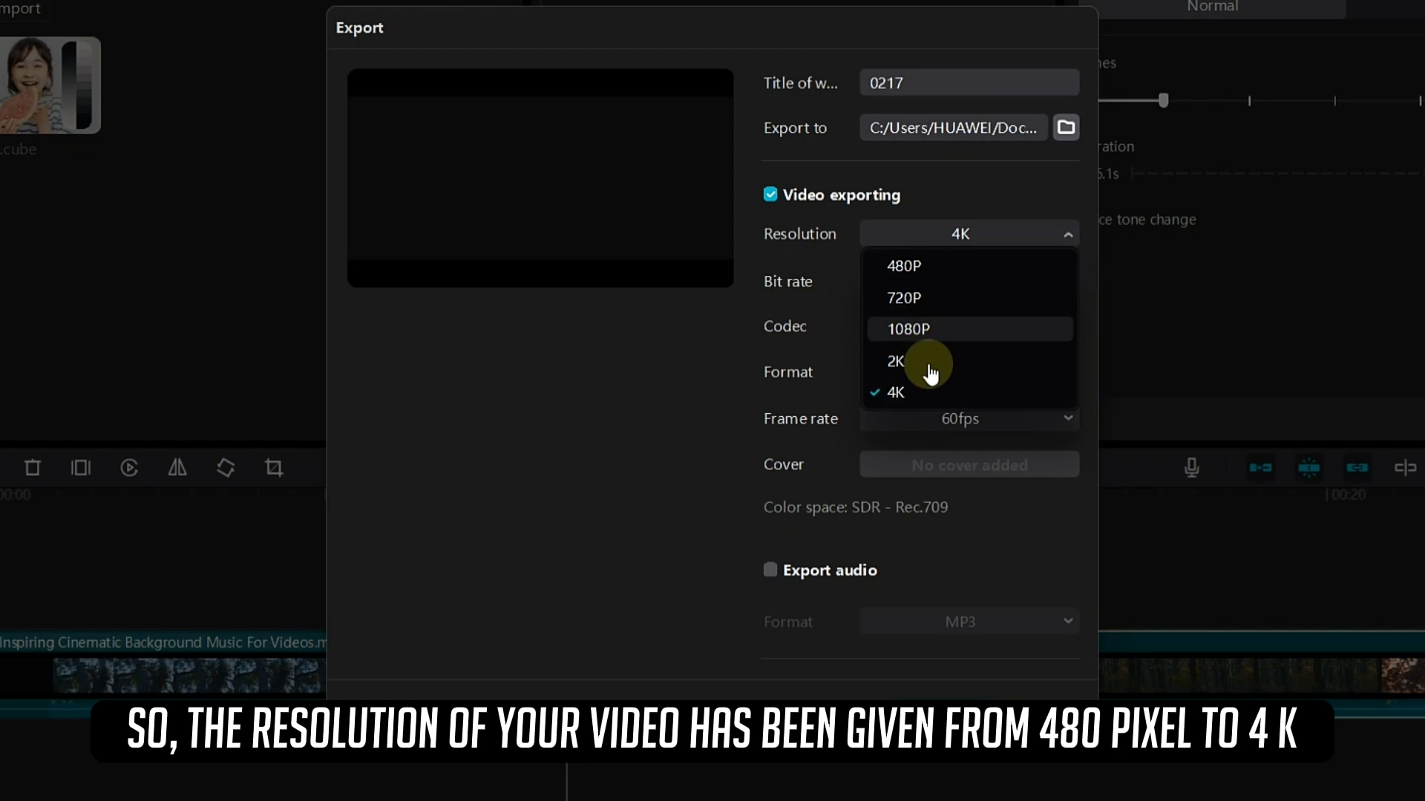
click(932, 392)
click(936, 283)
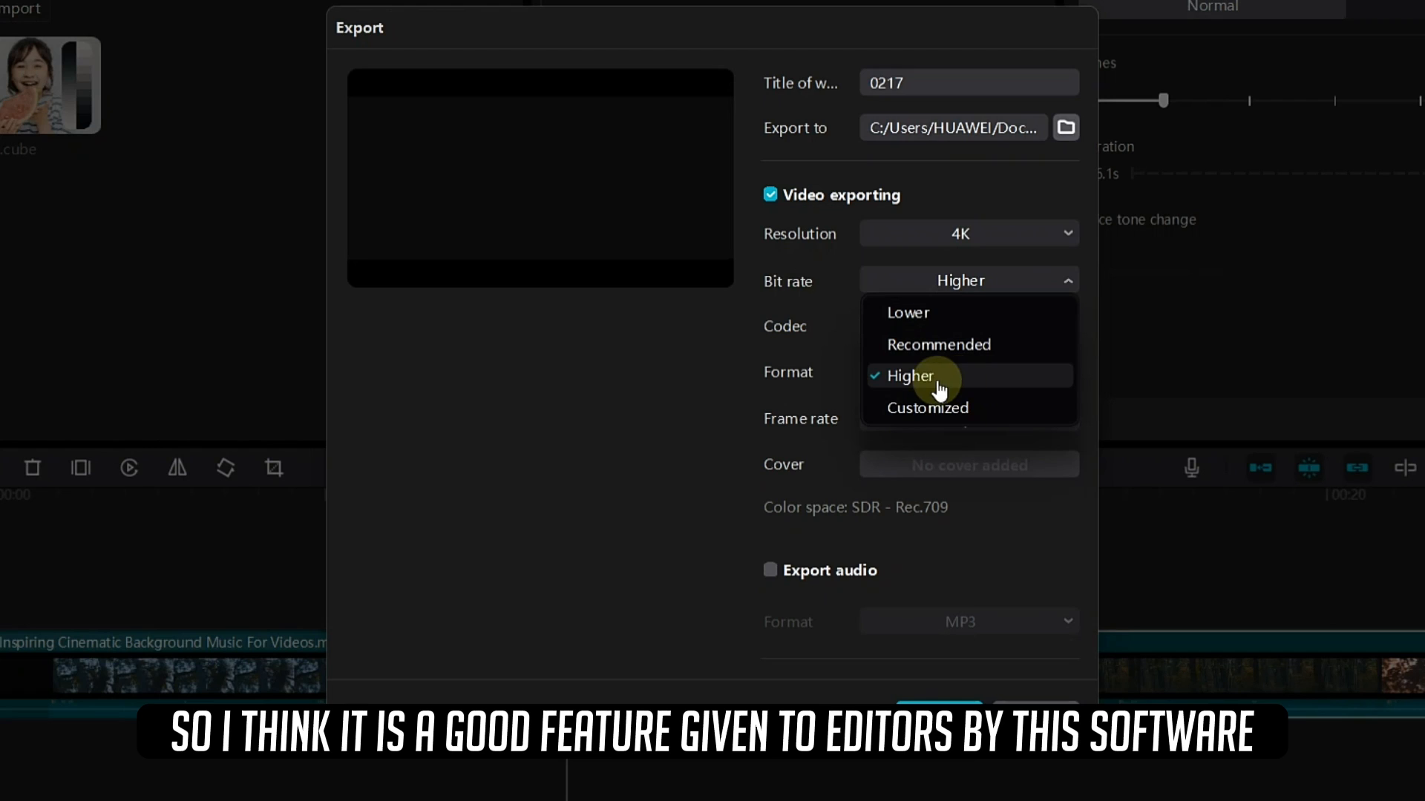
click(616, 401)
click(907, 417)
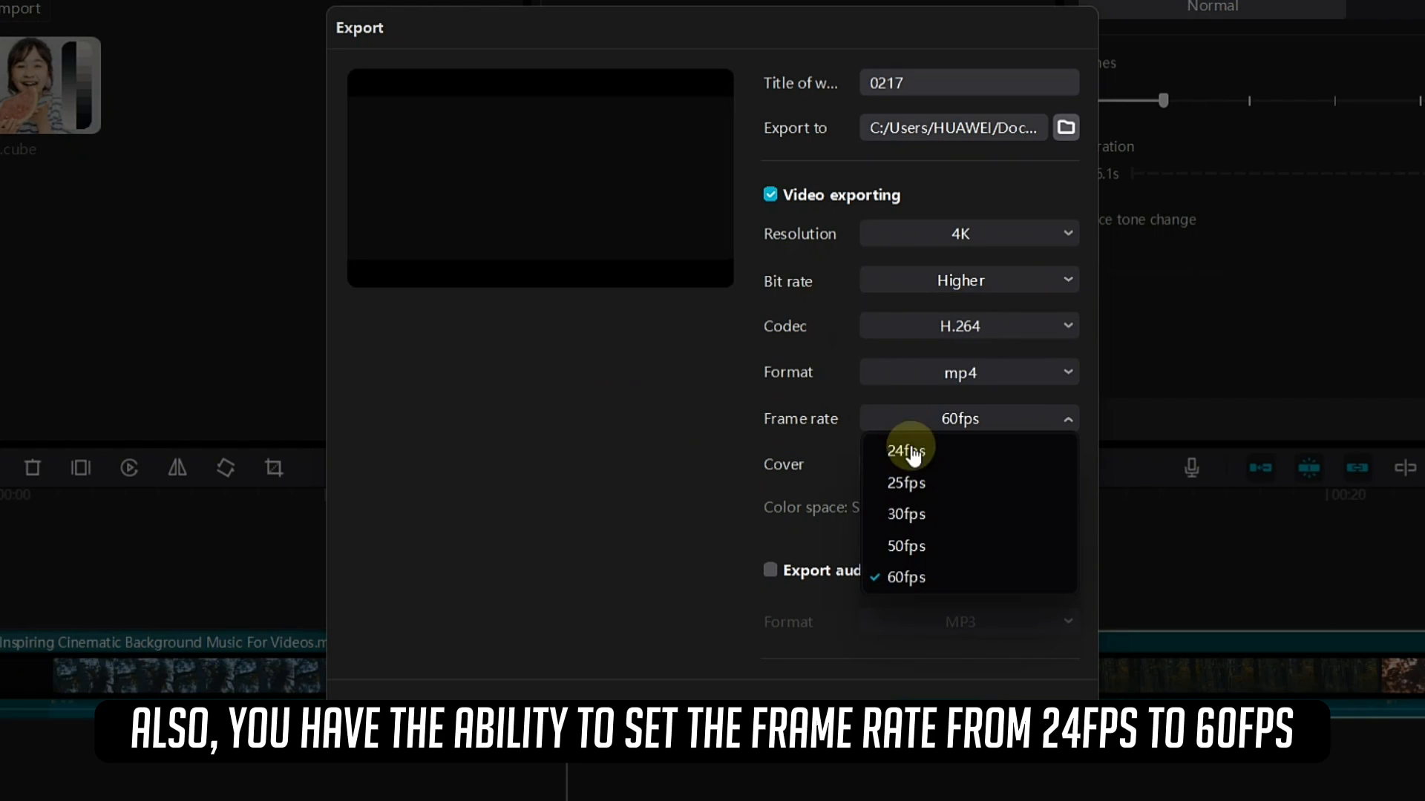
click(982, 416)
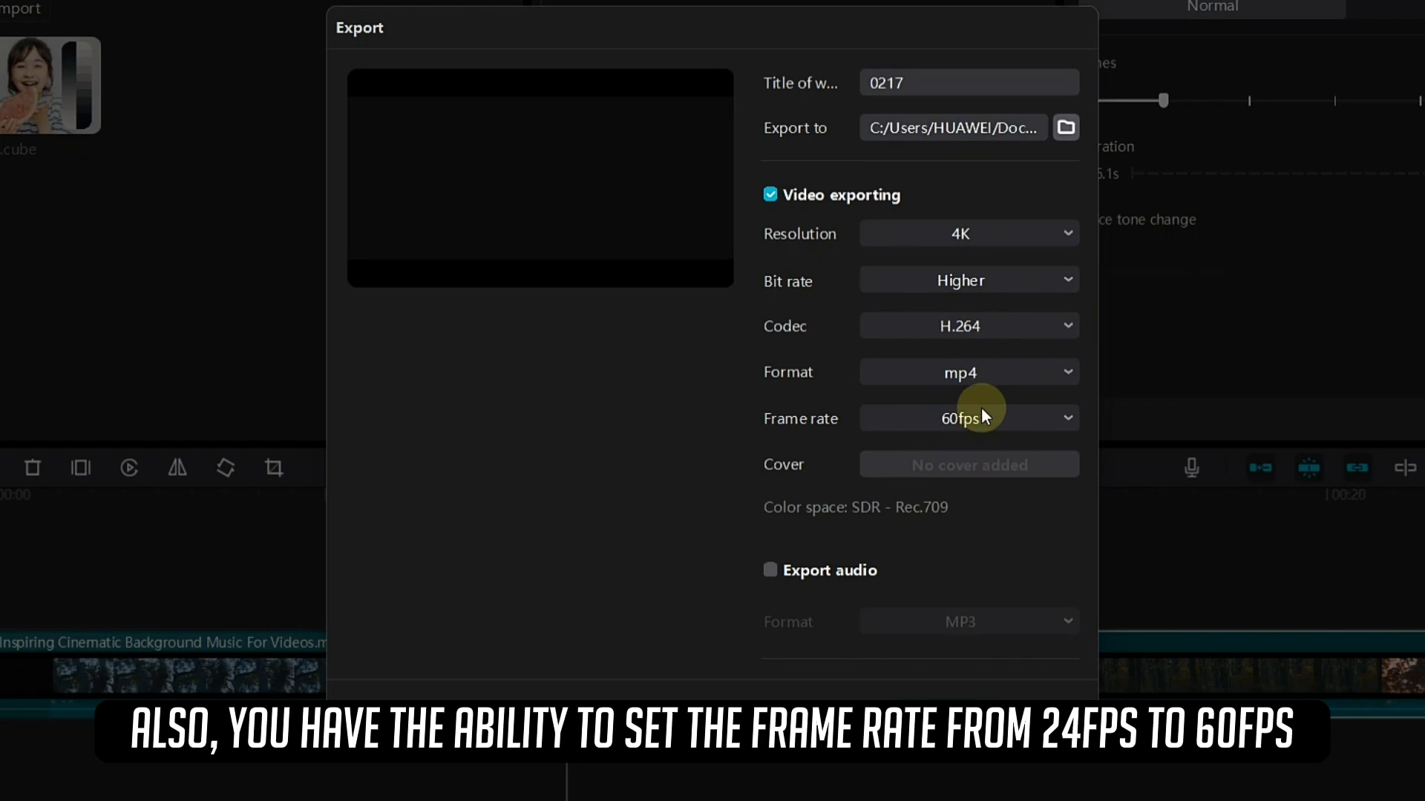
Review the export format, audio and codec options, keeping mp4 and H.264, and close the export settings
click(984, 374)
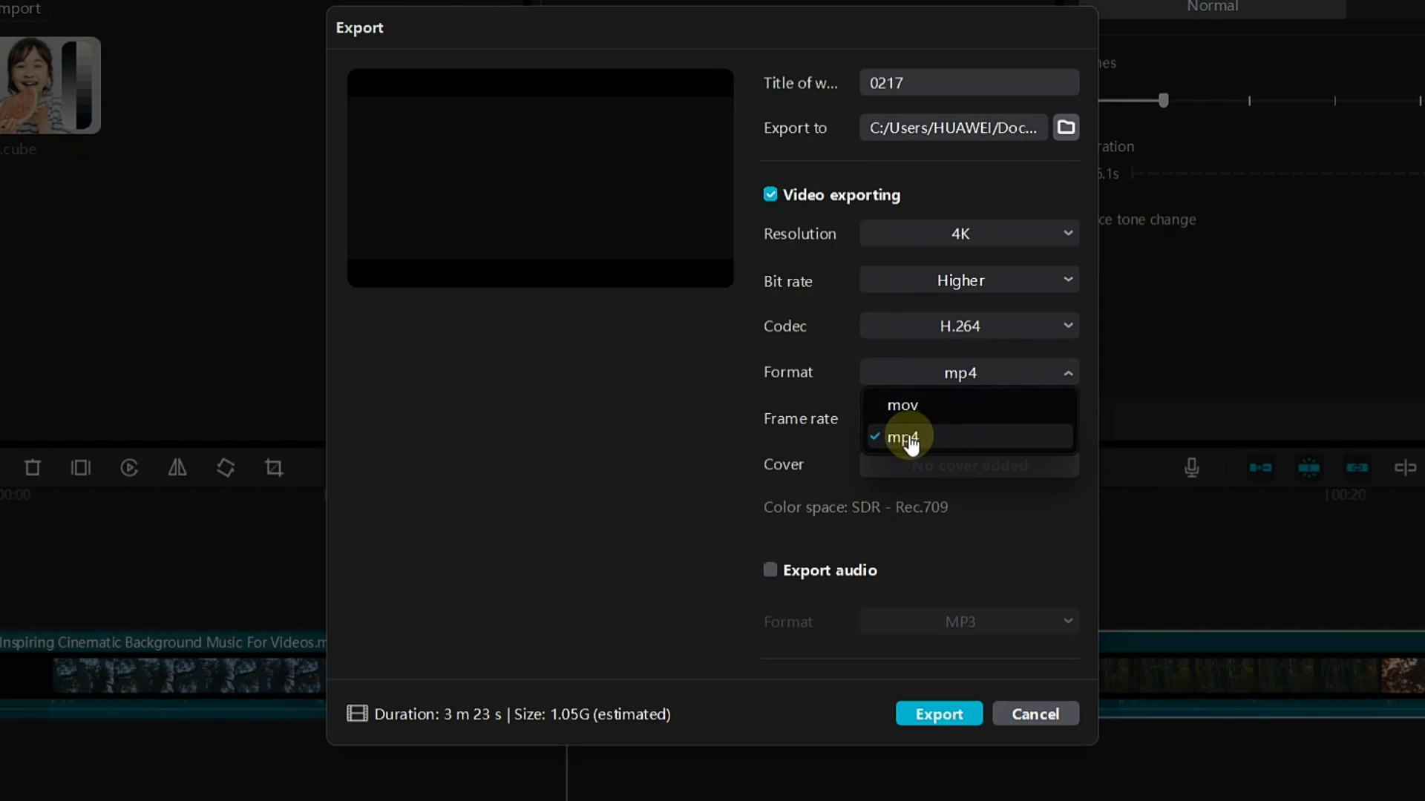
click(630, 423)
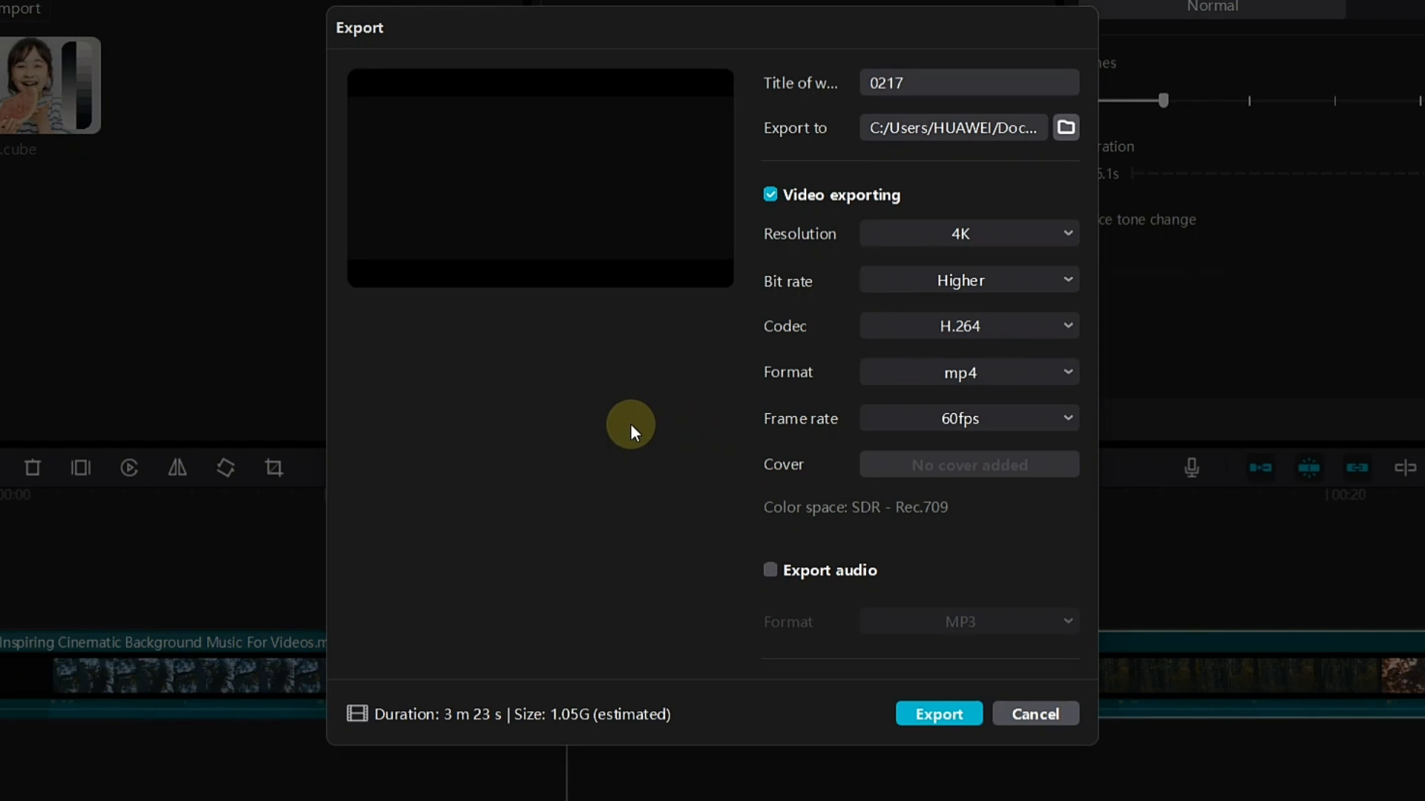
click(769, 573)
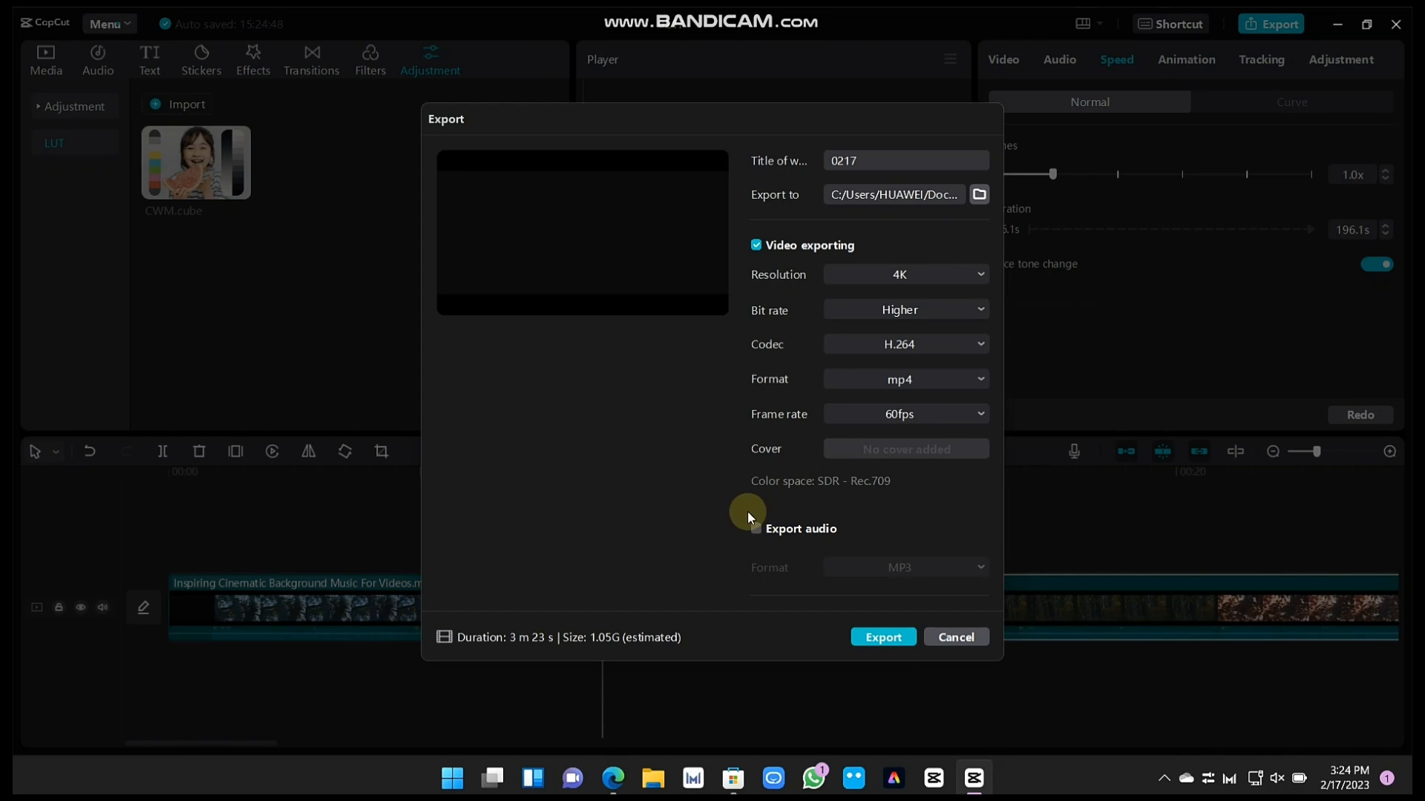
click(942, 347)
click(942, 347)
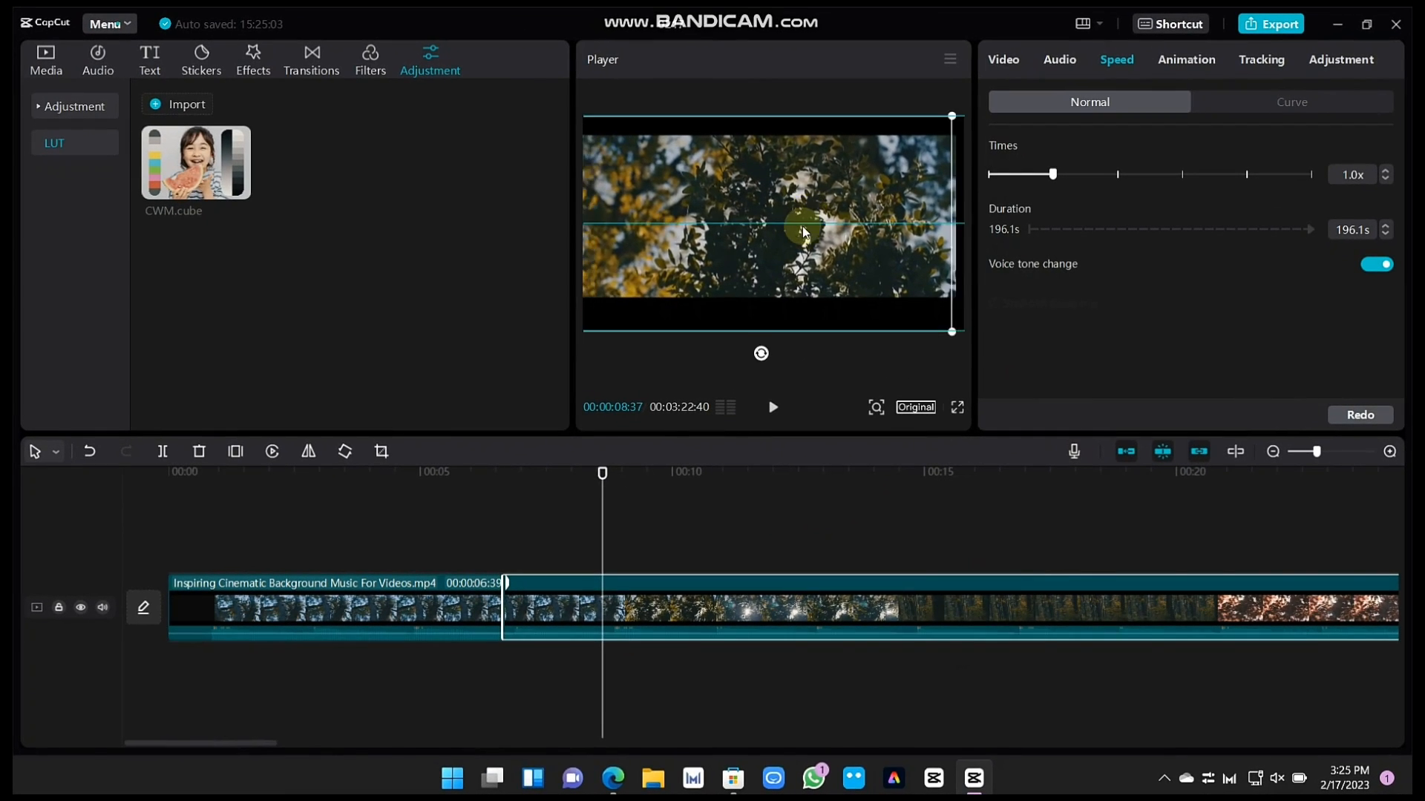
mouse_move(804, 232)
mouse_down()
mouse_move(857, 256)
mouse_move(812, 248)
mouse_move(809, 232)
mouse_up()
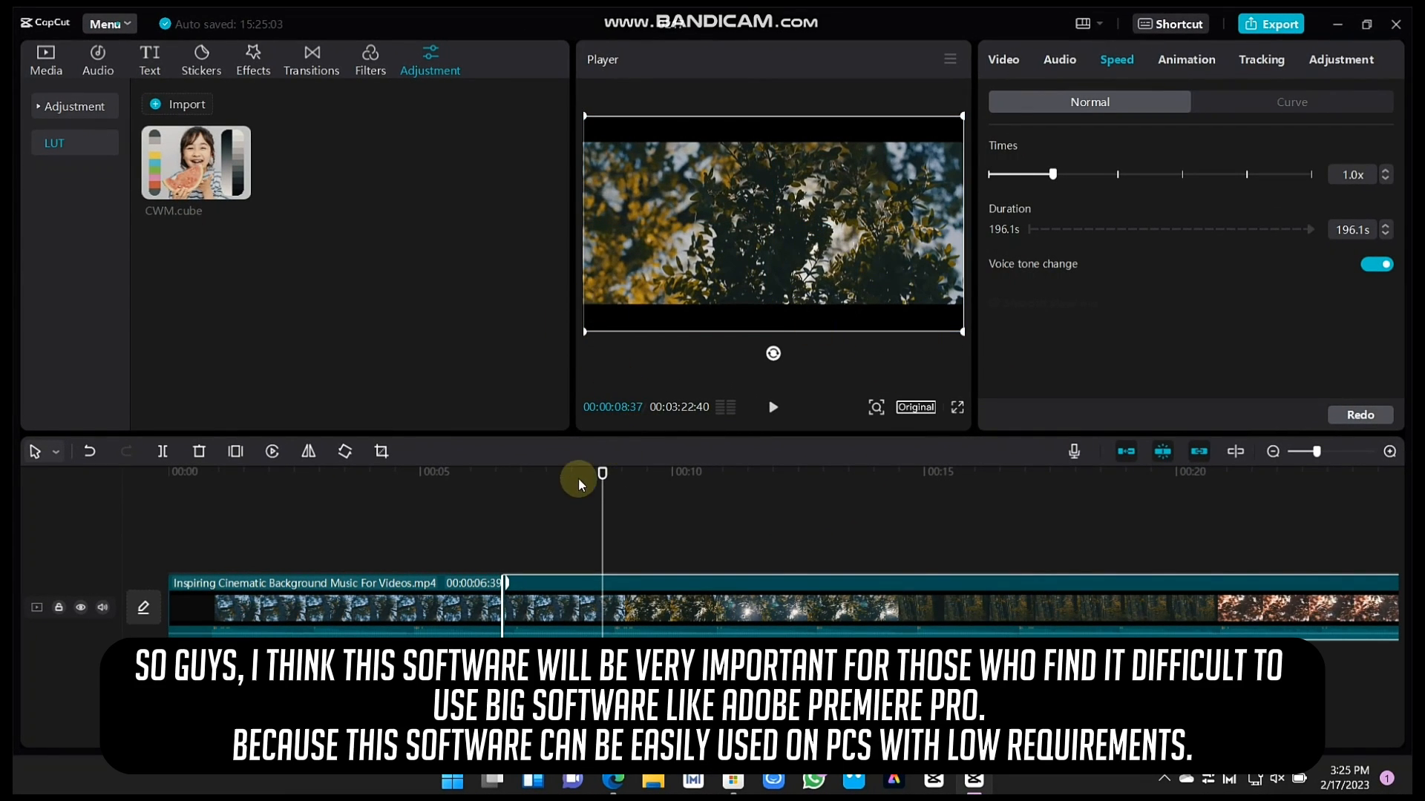